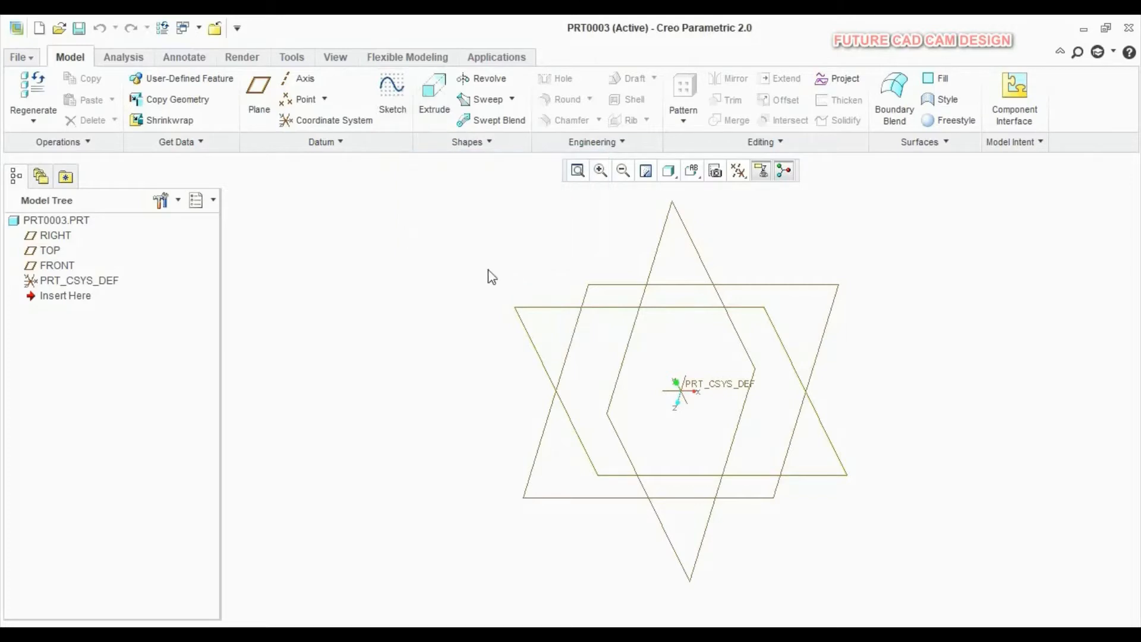
Start an Extrude on the FRONT plane and sketch a rectangle about 59 wide and 202 high standing on the horizontal reference.
click(560, 308)
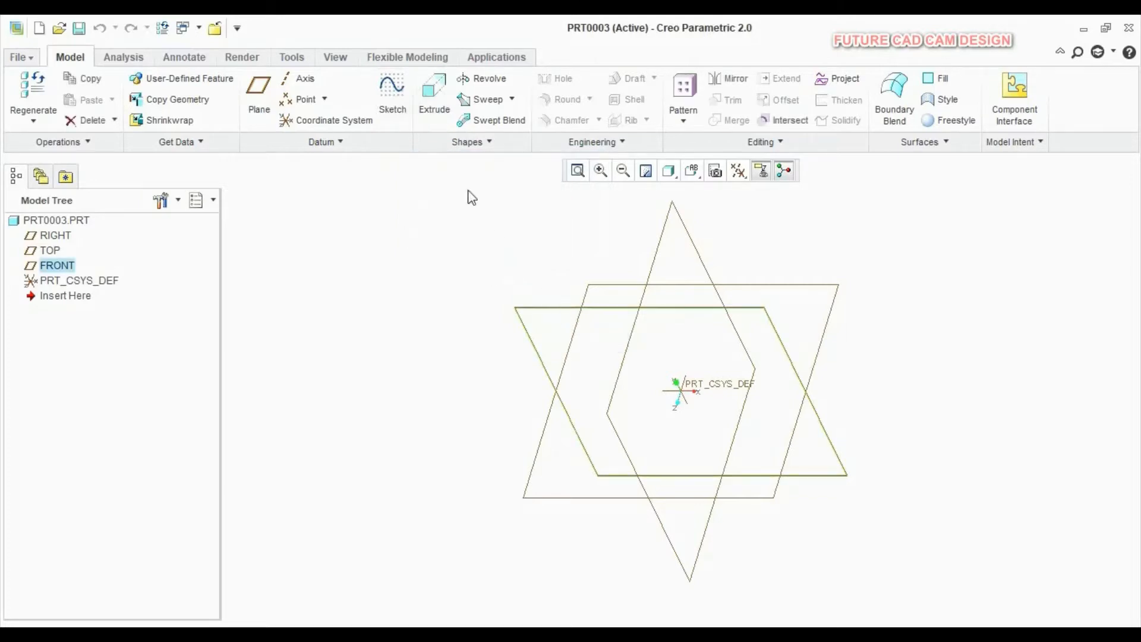
click(435, 102)
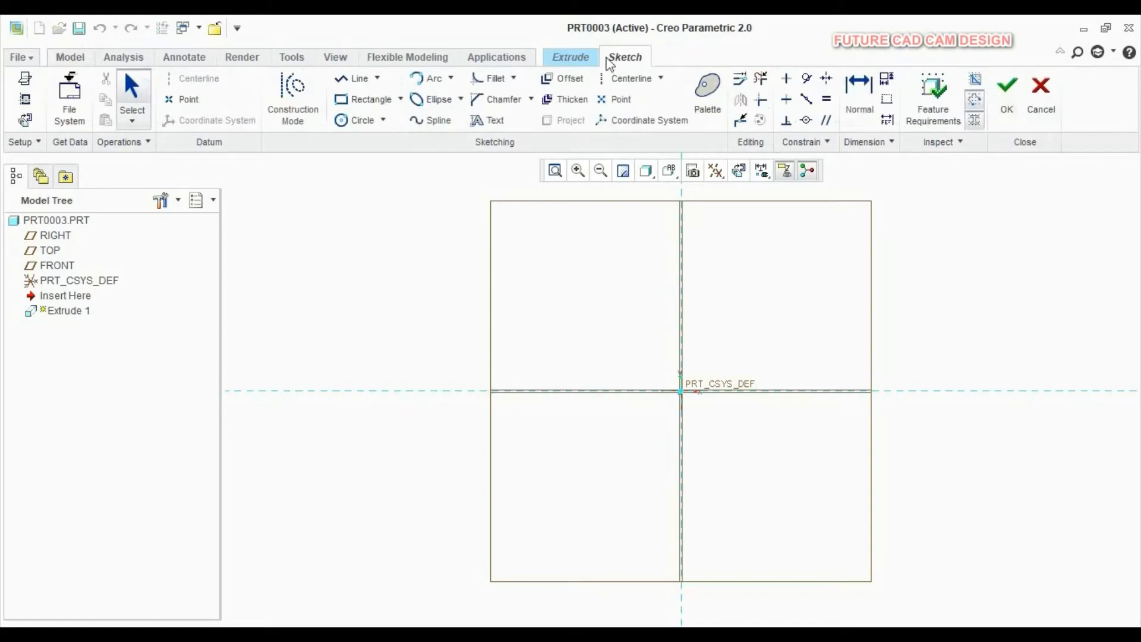
click(359, 100)
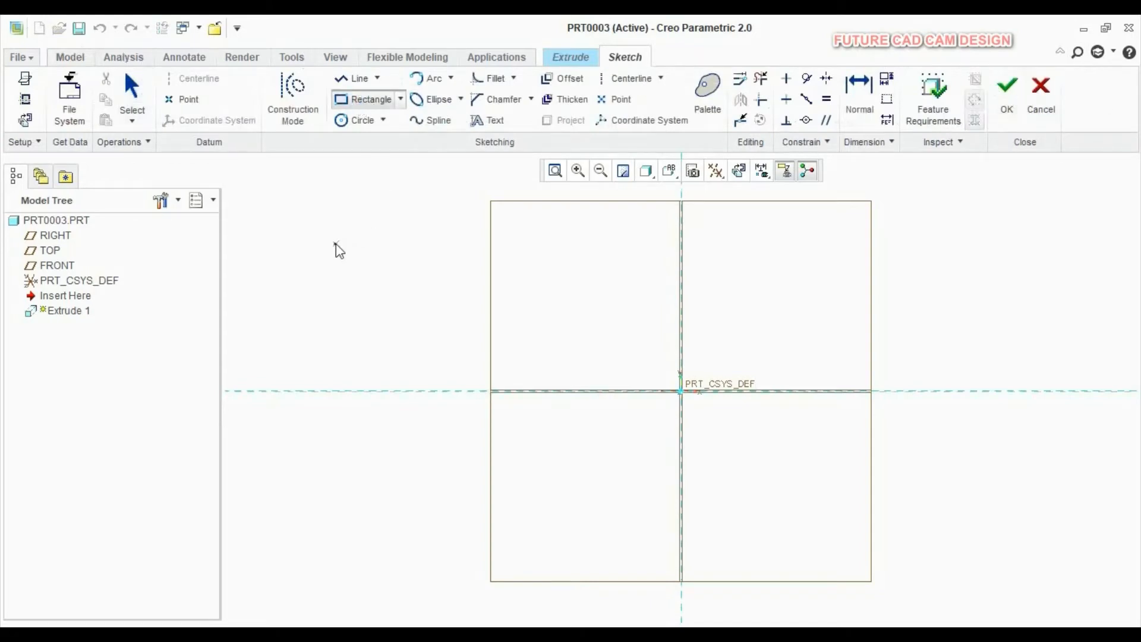
click(332, 241)
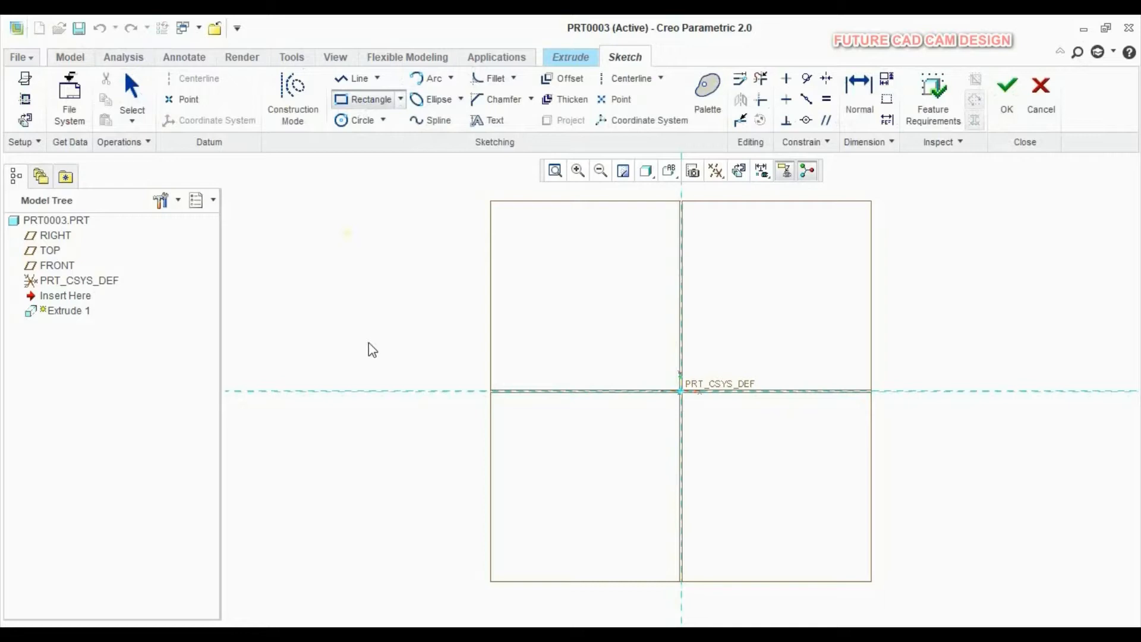
click(376, 391)
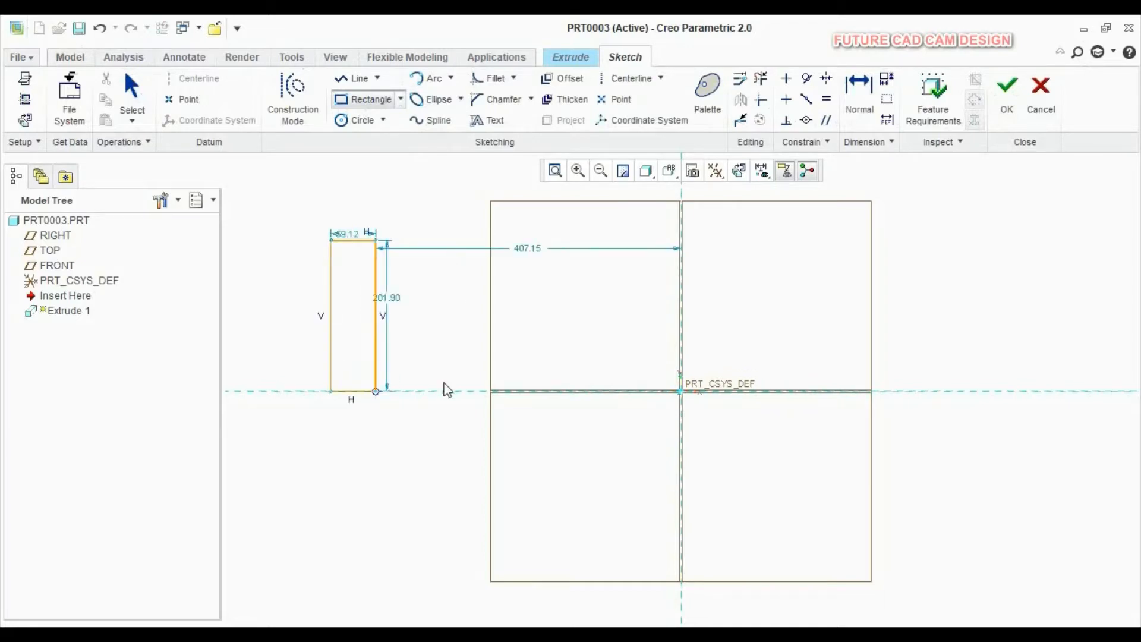
Sketch three more rectangles of equal size along the horizontal reference, two before the vertical reference and one about 89 beyond it.
click(465, 392)
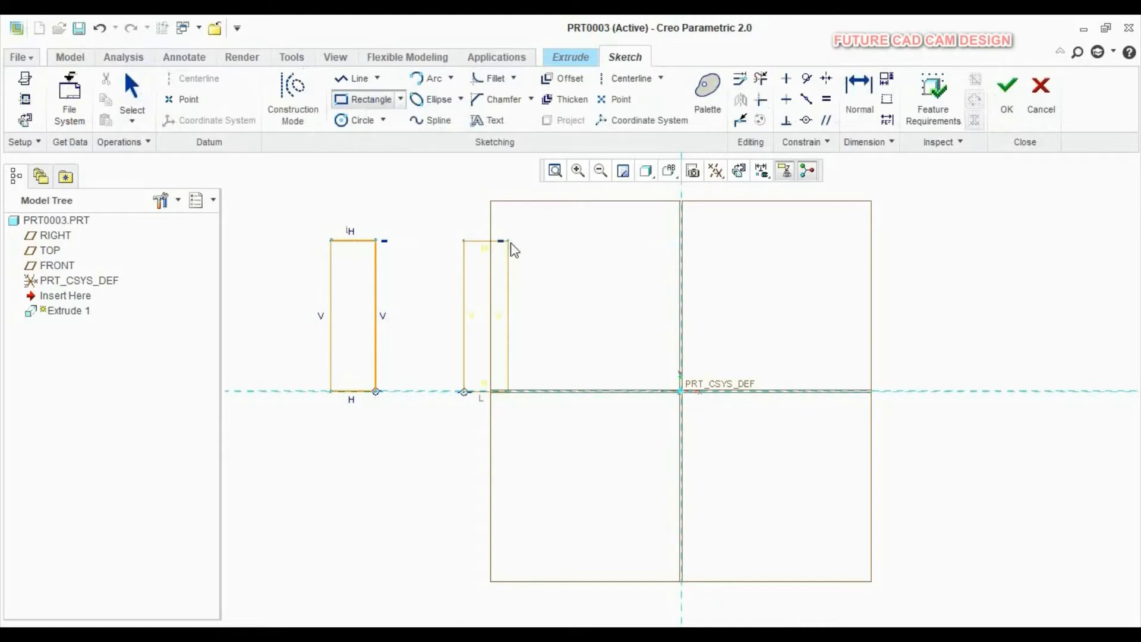
click(509, 241)
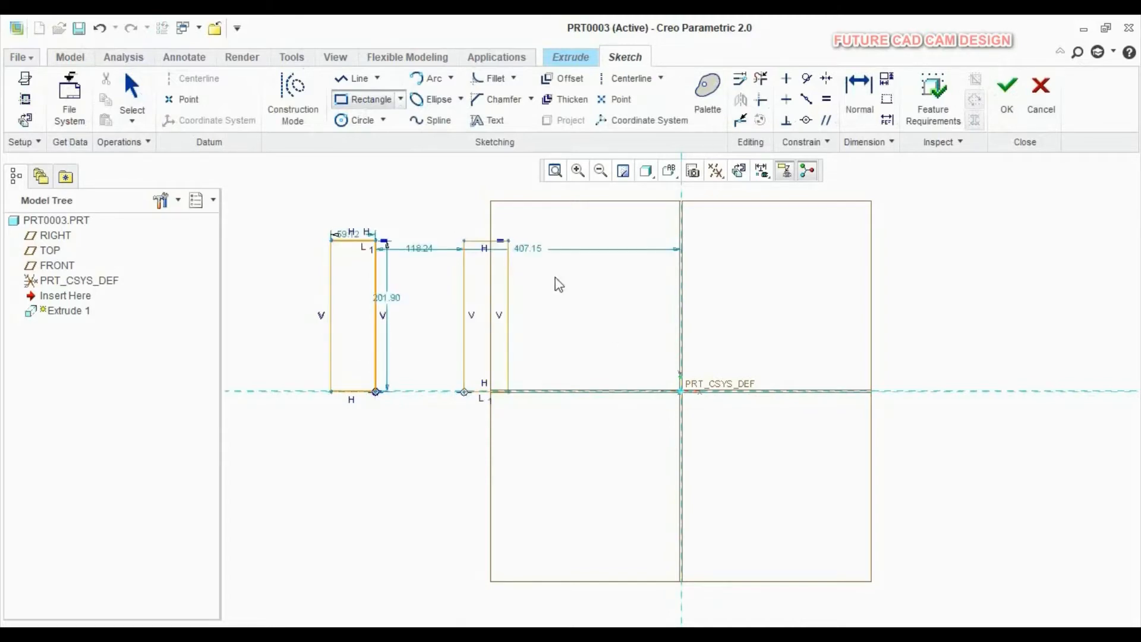
click(595, 392)
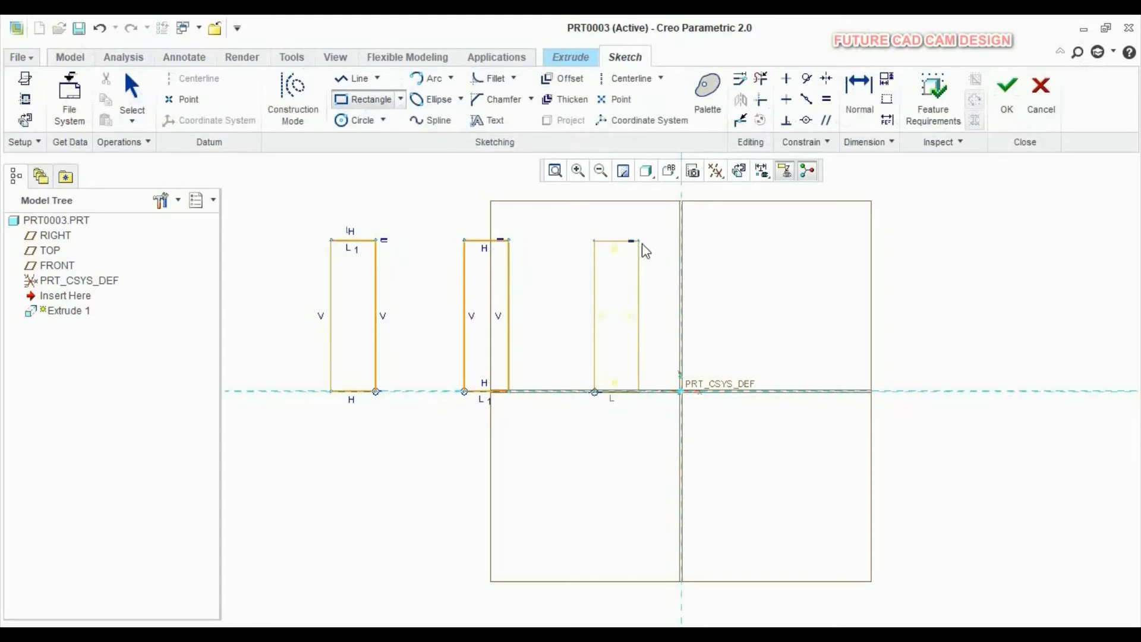
click(640, 242)
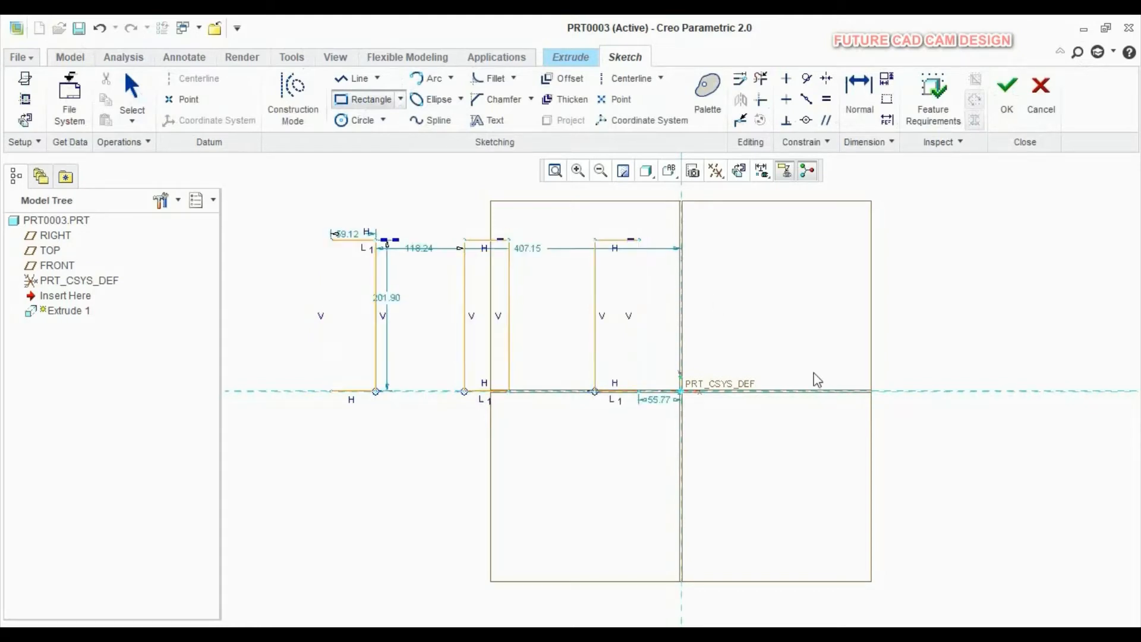
click(749, 393)
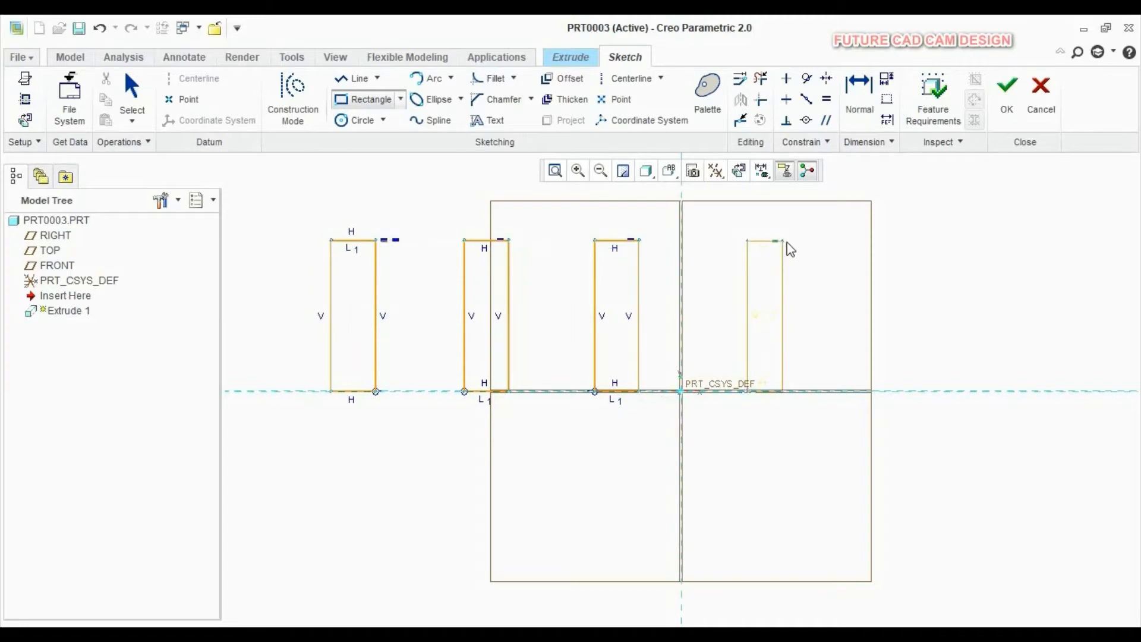
click(793, 242)
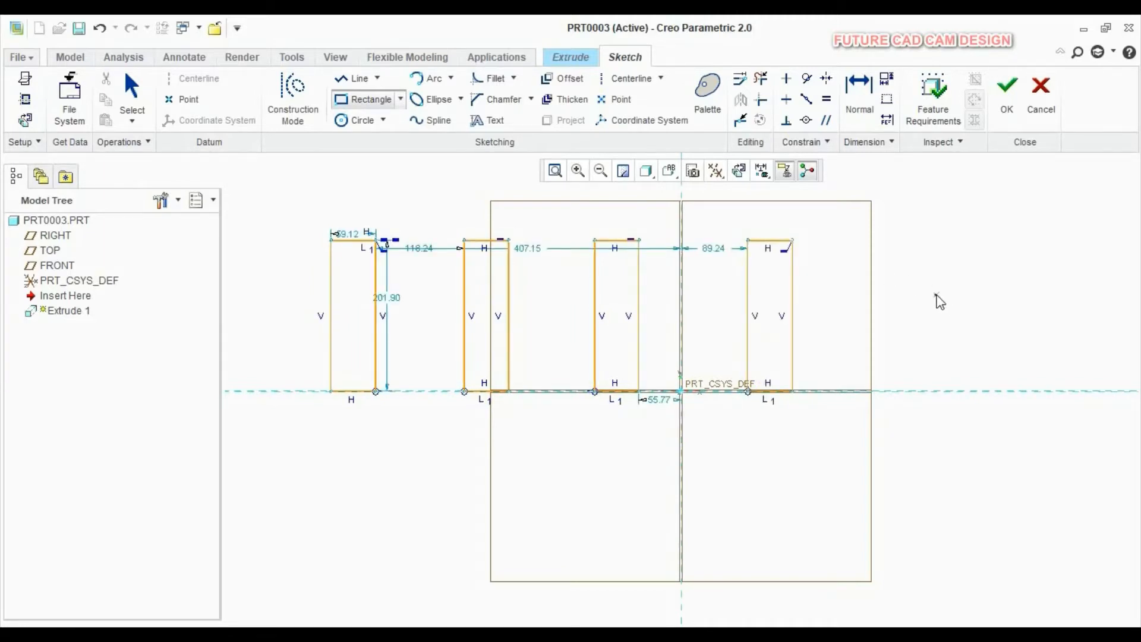
middle_click(919, 315)
Turn the shading of closed sketch loops off and back on.
scroll(903, 314, down, 1)
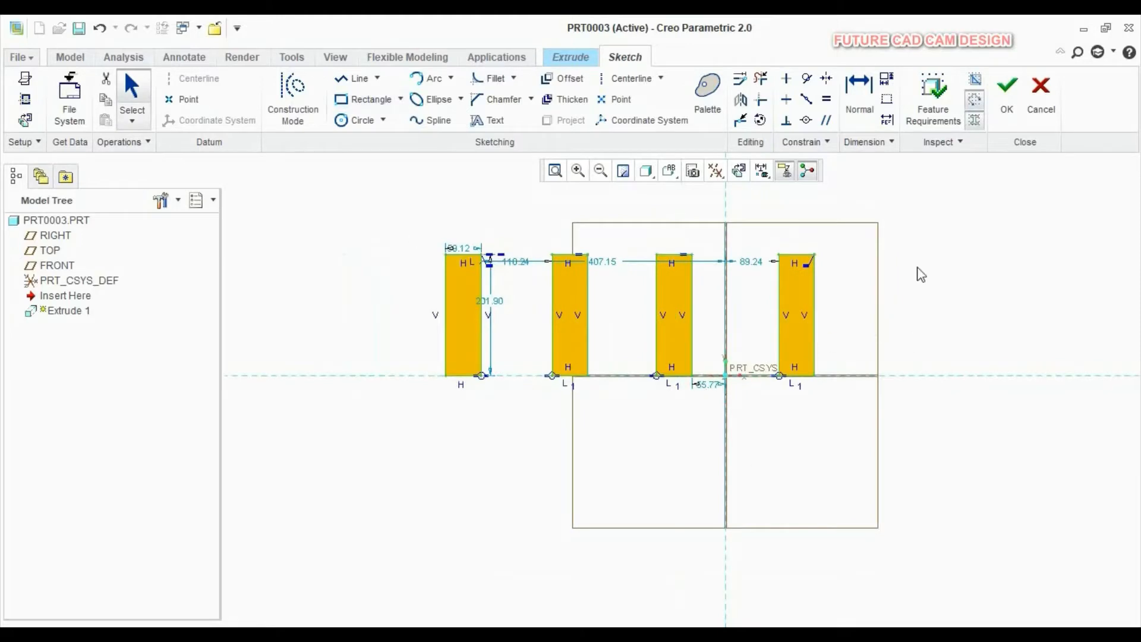
scroll(784, 356, up, 1)
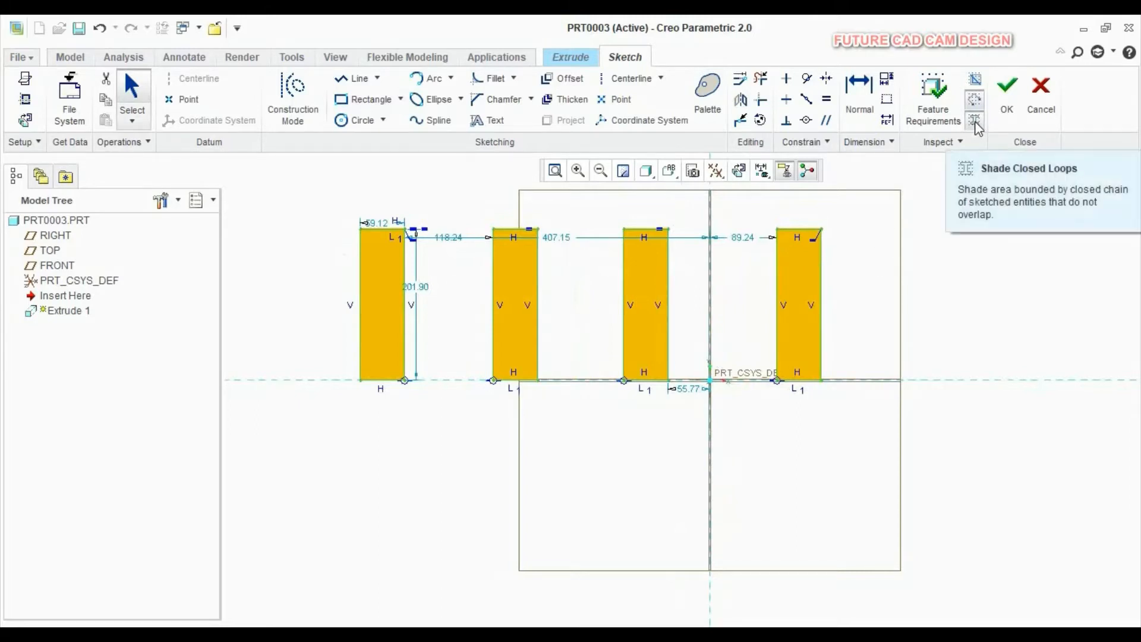
click(975, 121)
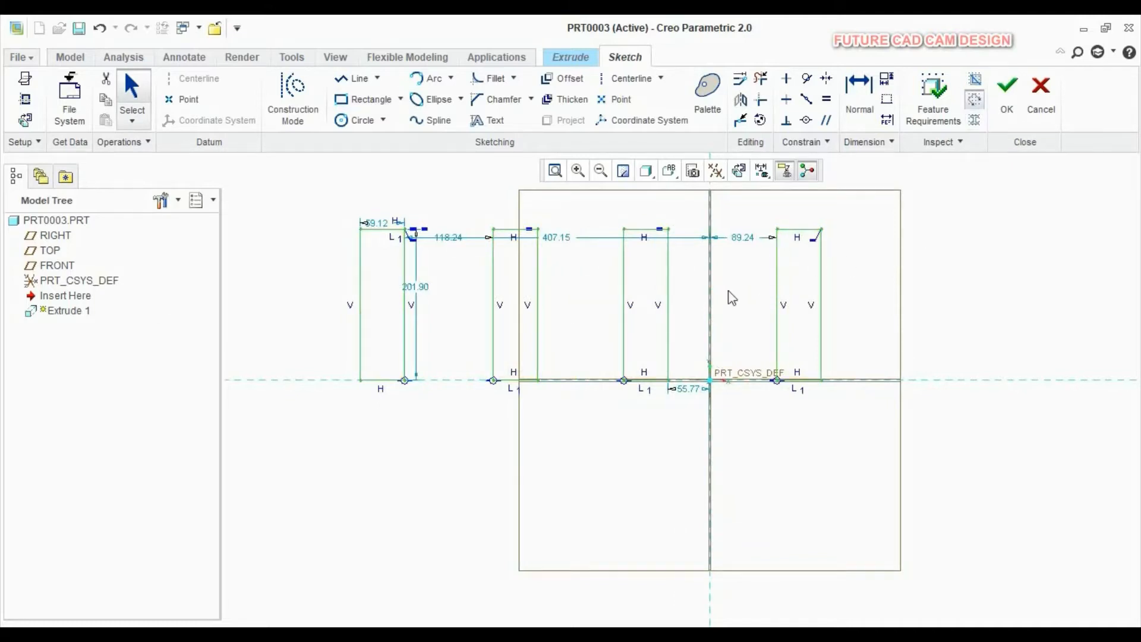
click(976, 121)
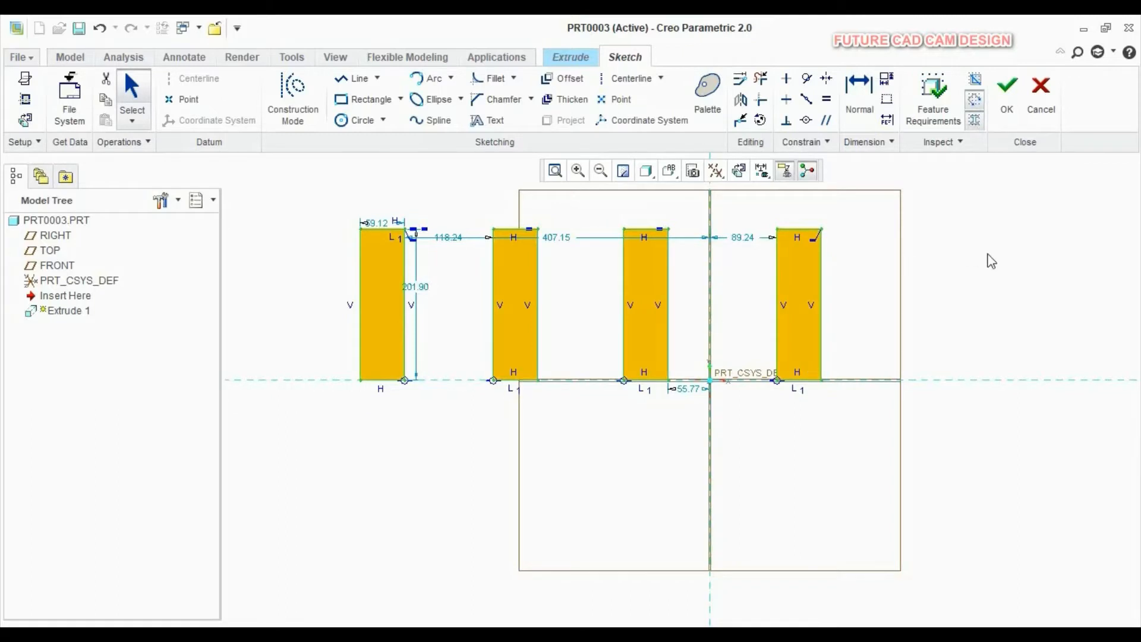
Finish the four-rectangle sketch and pull the extrusion depth out to about 242.
click(1011, 105)
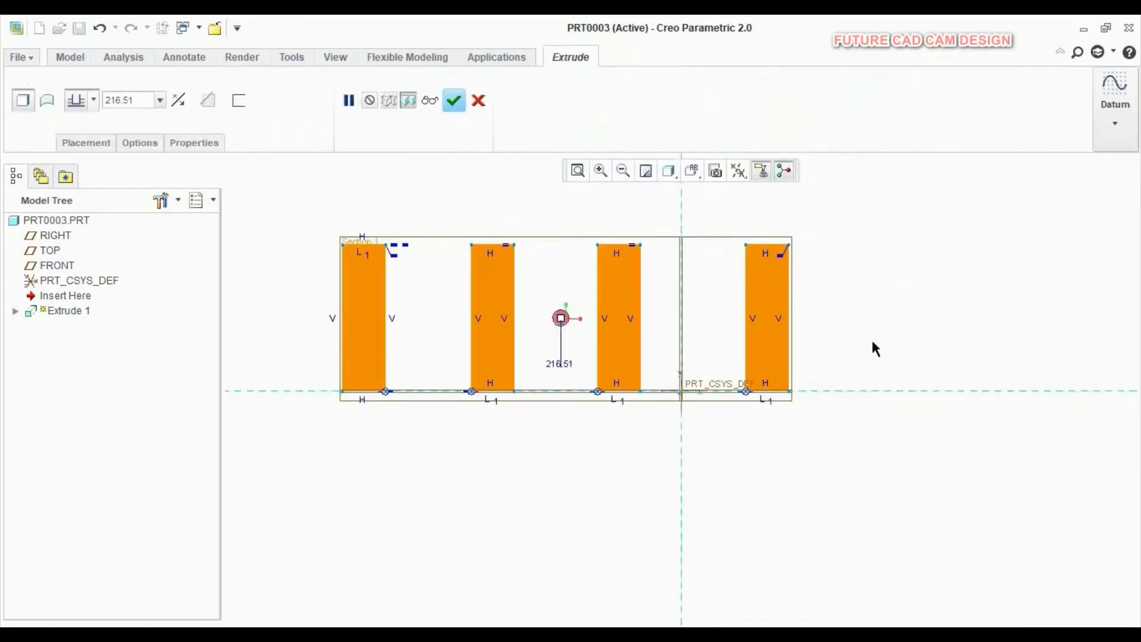
mouse_move(869, 333)
middle_down()
mouse_move(815, 369)
mouse_move(818, 400)
mouse_move(833, 379)
middle_up()
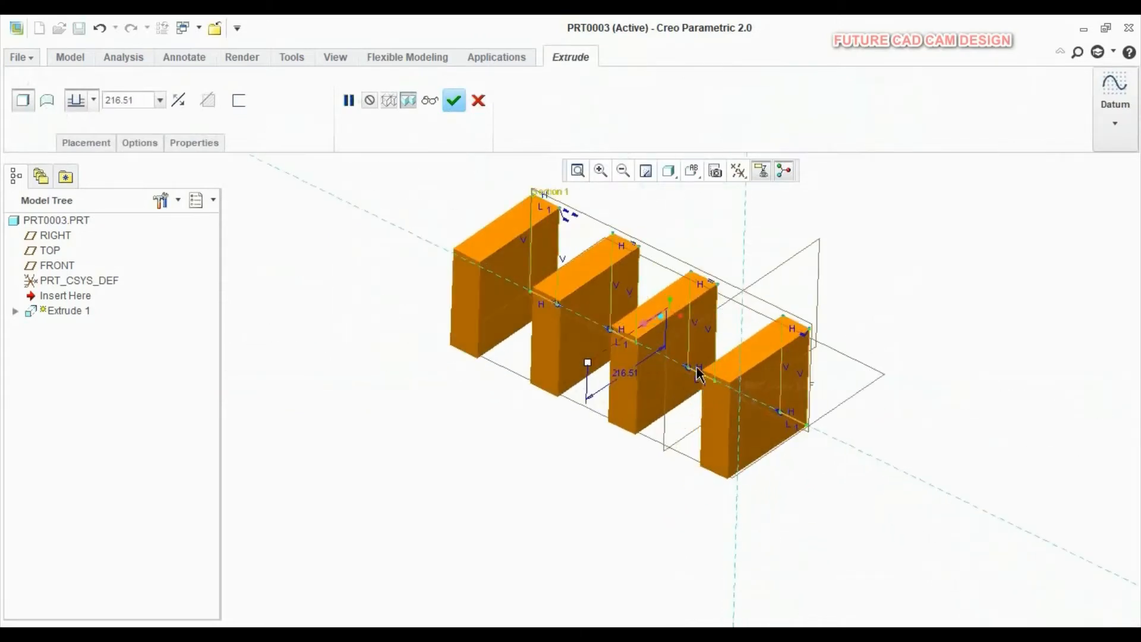
scroll(684, 345, up, 2)
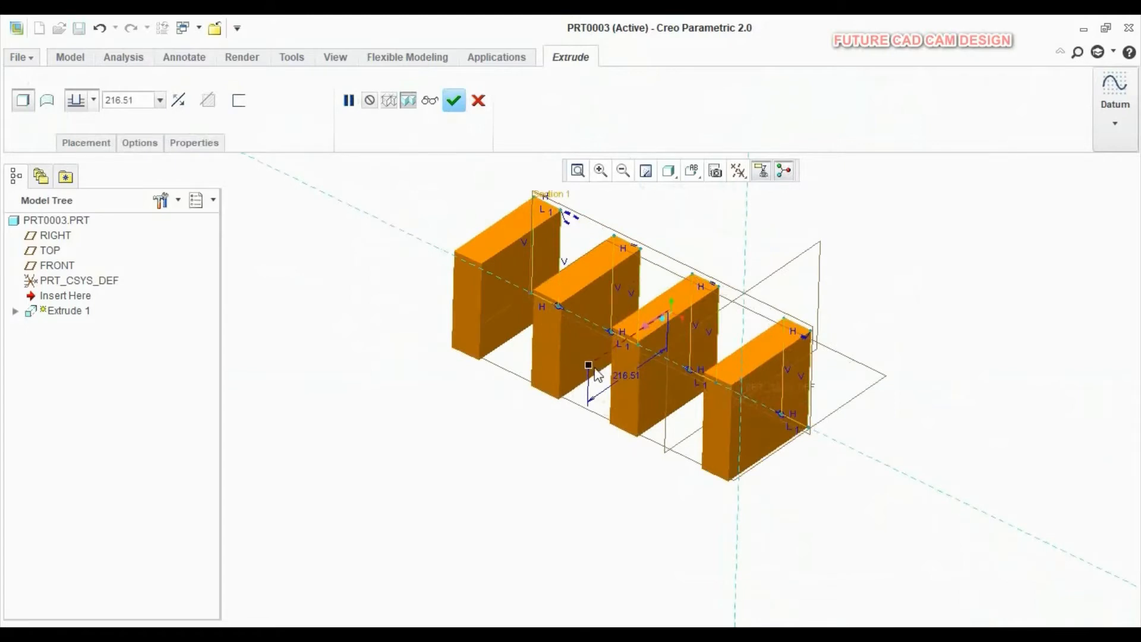
drag(590, 371, 601, 424)
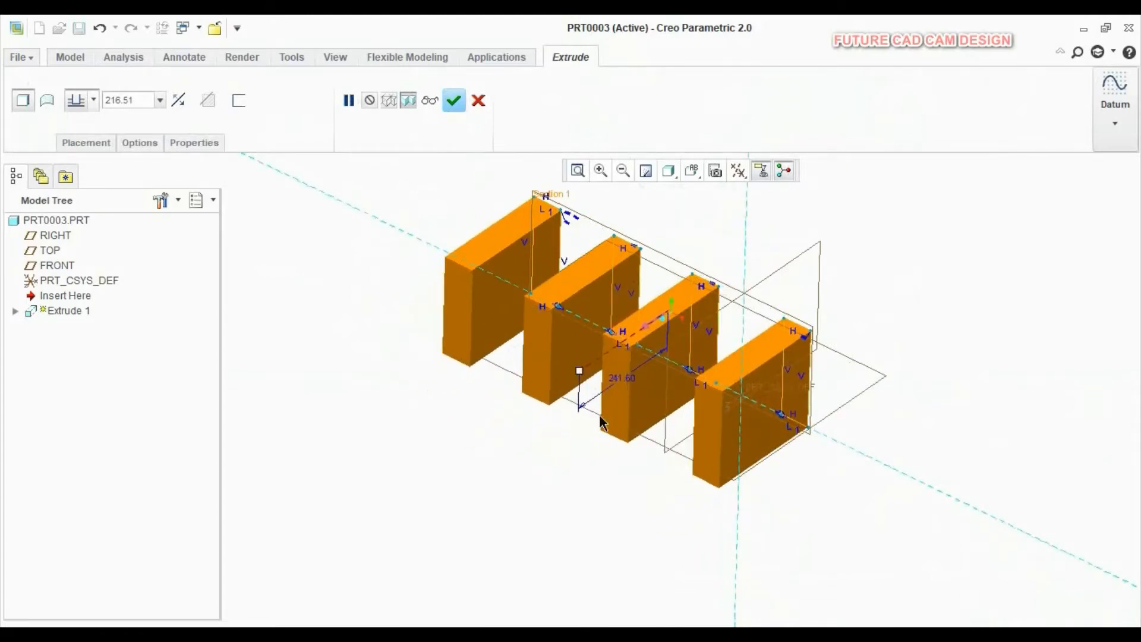
Set the one-sided extrusion depth from the sketch plane to 300.
click(94, 101)
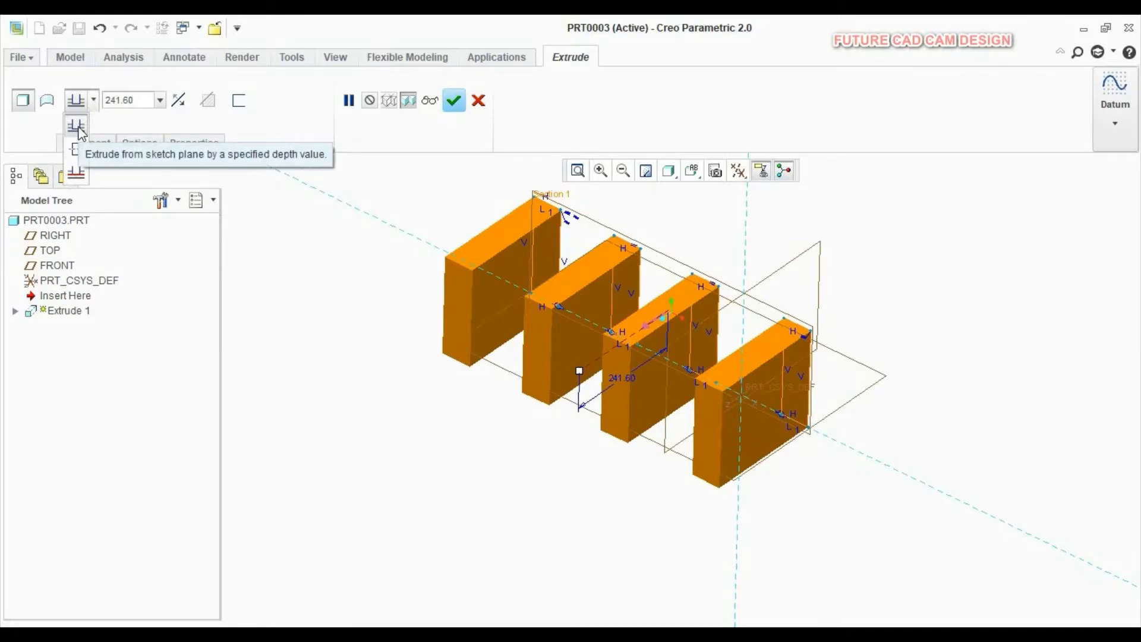
click(136, 101)
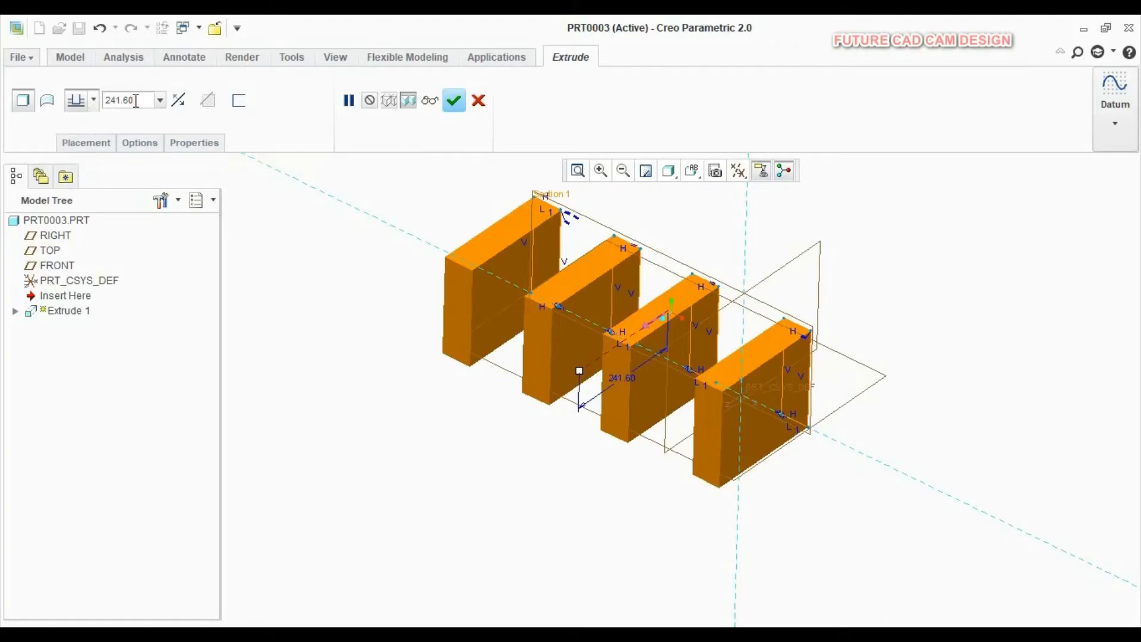
double_click(136, 101)
text(33)
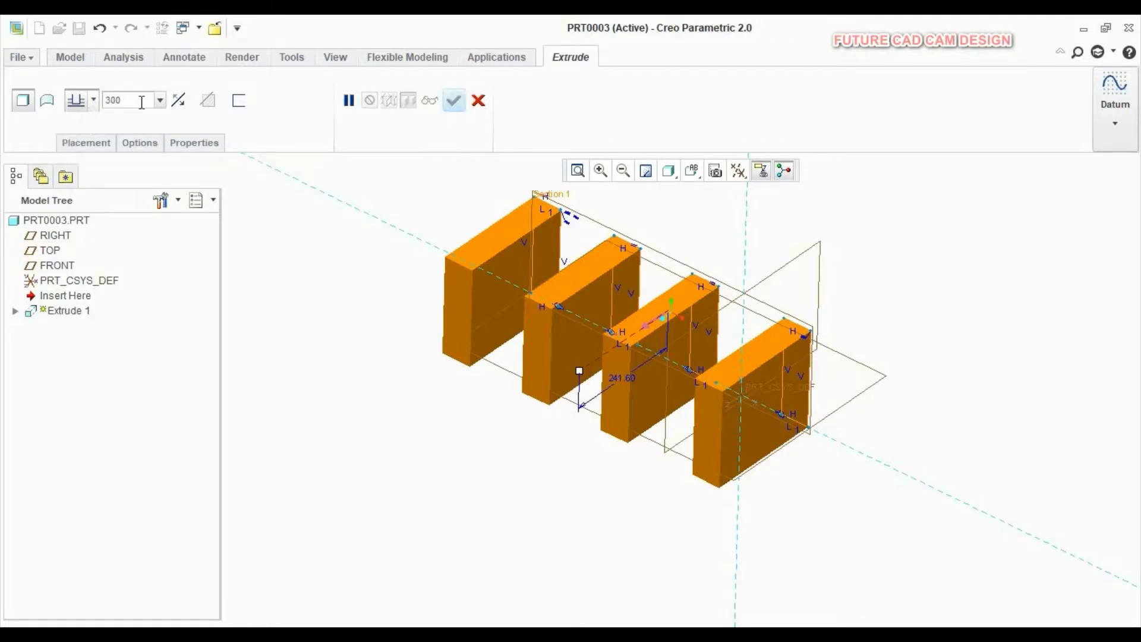
key(Return)
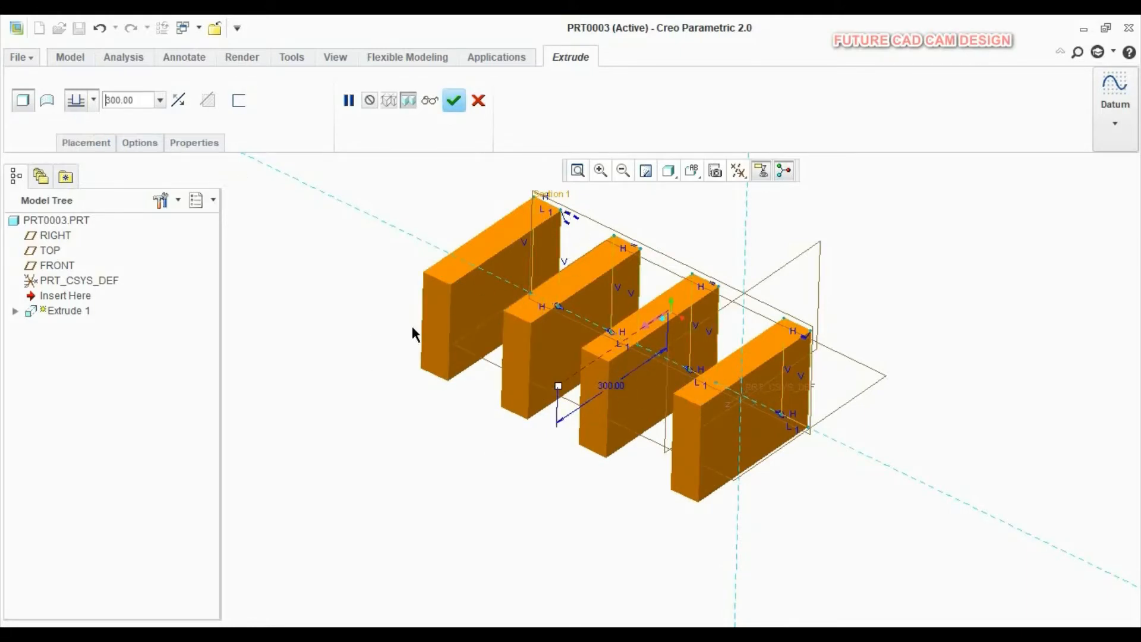
Make the extrusion symmetric on both sides of the sketch plane and stretch its total depth to 496.
click(93, 100)
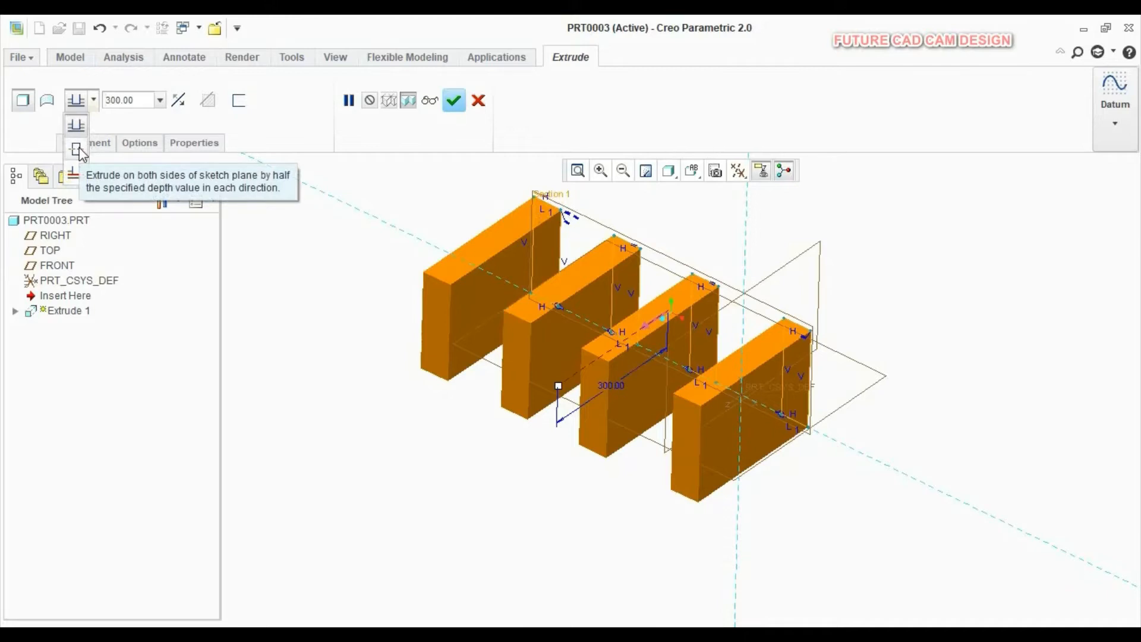
click(78, 149)
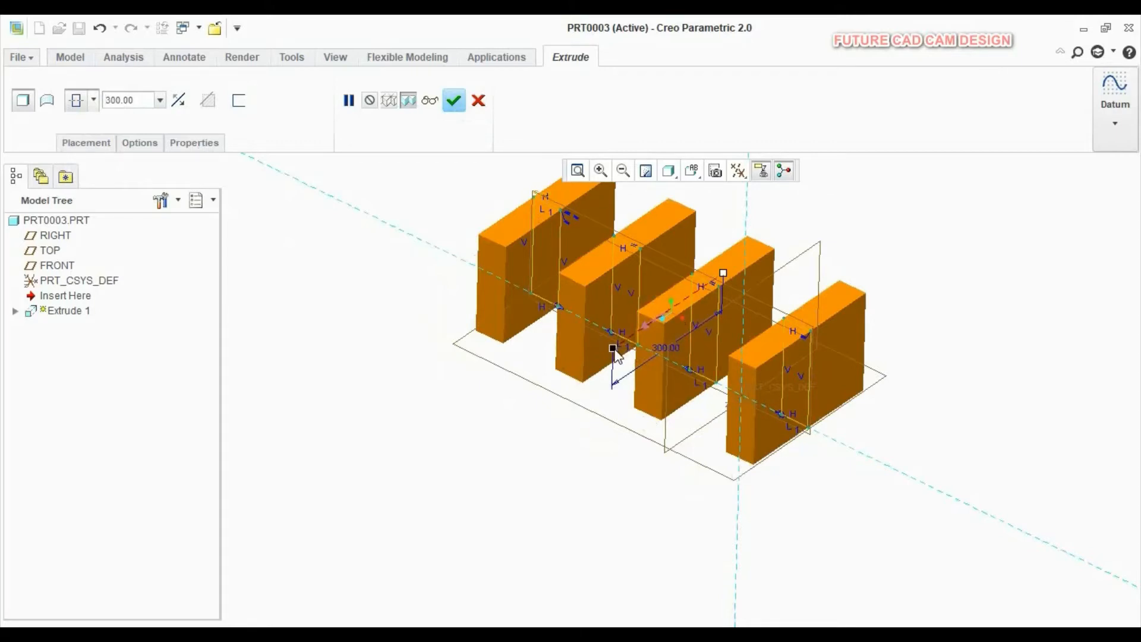
mouse_move(613, 350)
mouse_down()
mouse_move(500, 439)
mouse_move(510, 420)
mouse_move(610, 397)
mouse_move(612, 386)
mouse_move(613, 416)
mouse_move(592, 433)
mouse_up()
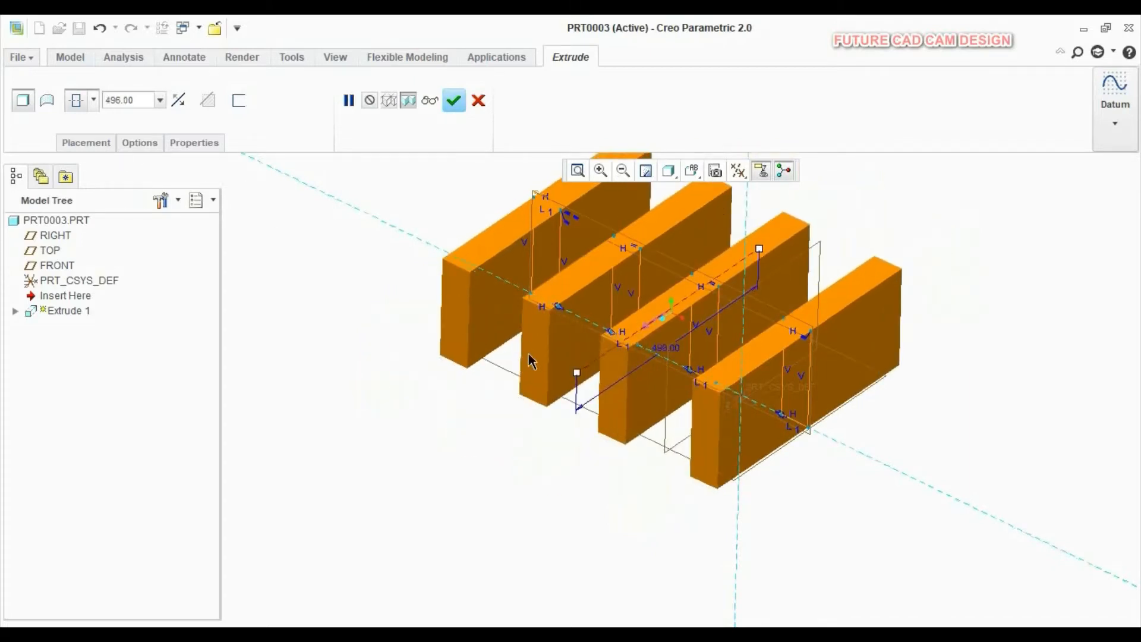
scroll(634, 415, up, 2)
scroll(701, 395, down, 2)
scroll(642, 359, up, 1)
scroll(614, 349, down, 1)
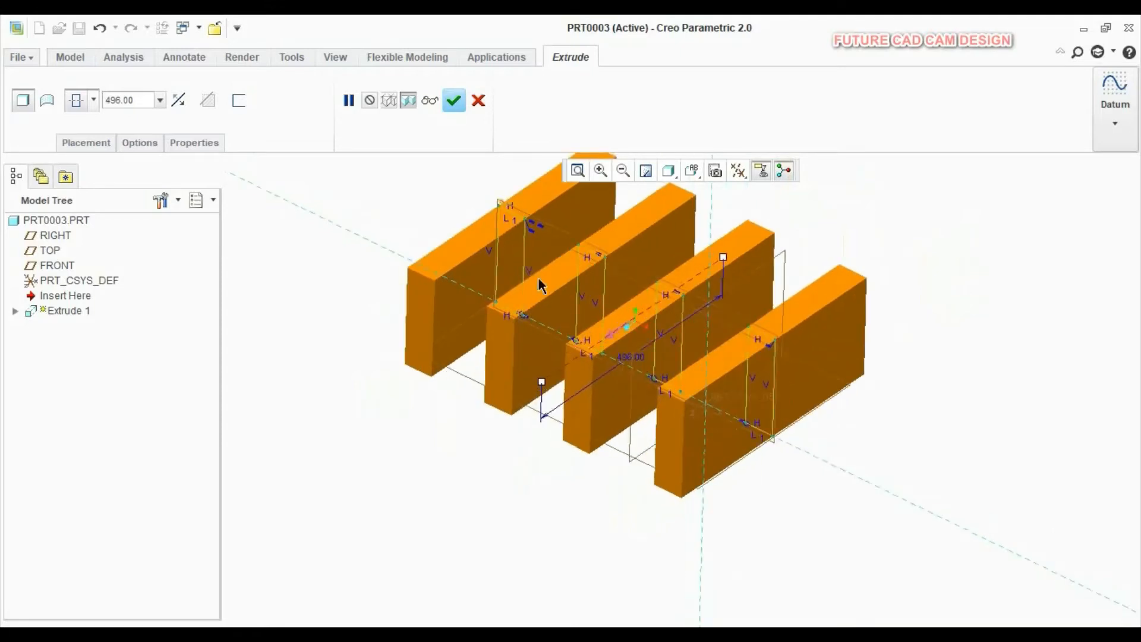
scroll(561, 329, up, 1)
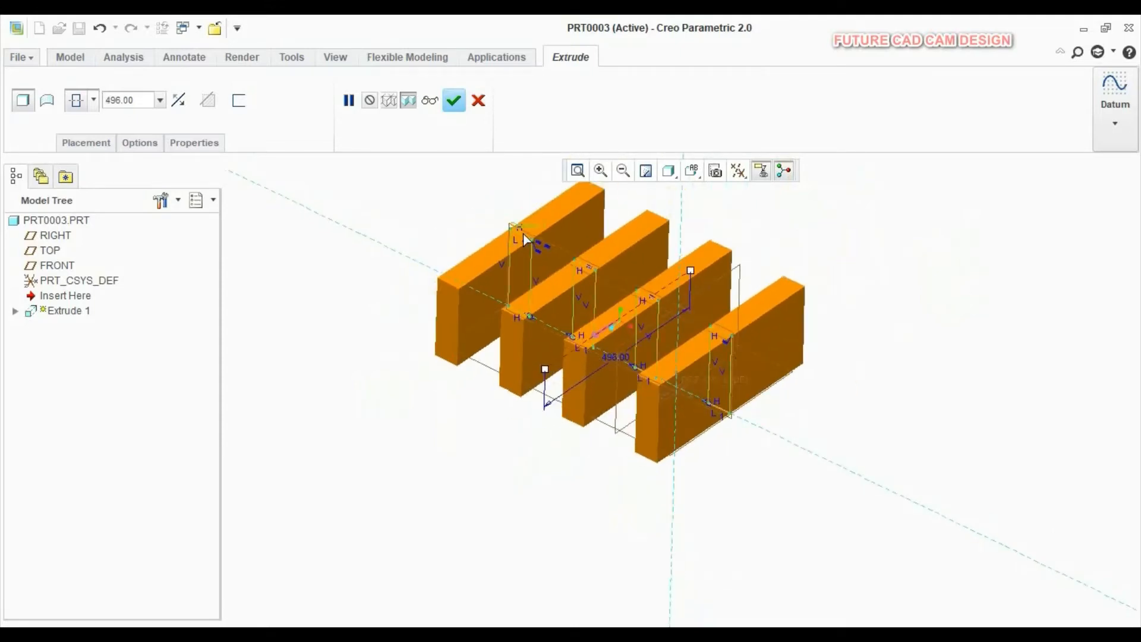
scroll(523, 234, down, 1)
Edit the extrusion's internal section to add a fifth equal-size rectangle on the horizontal reference, about 122 outside the first one, and finish the sketch.
click(94, 142)
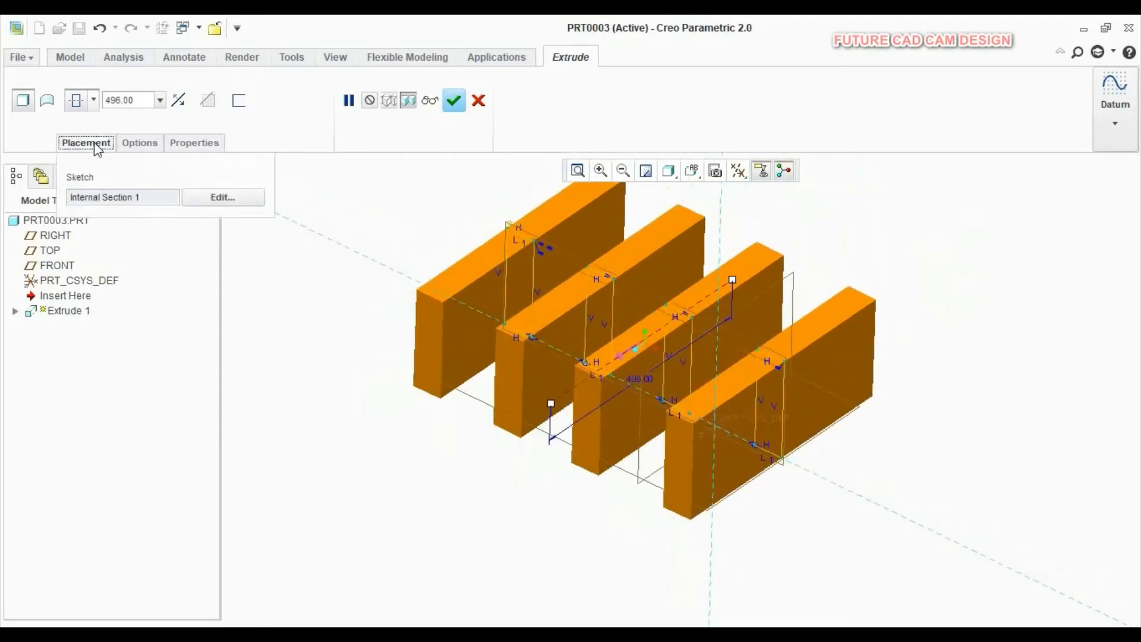
click(220, 197)
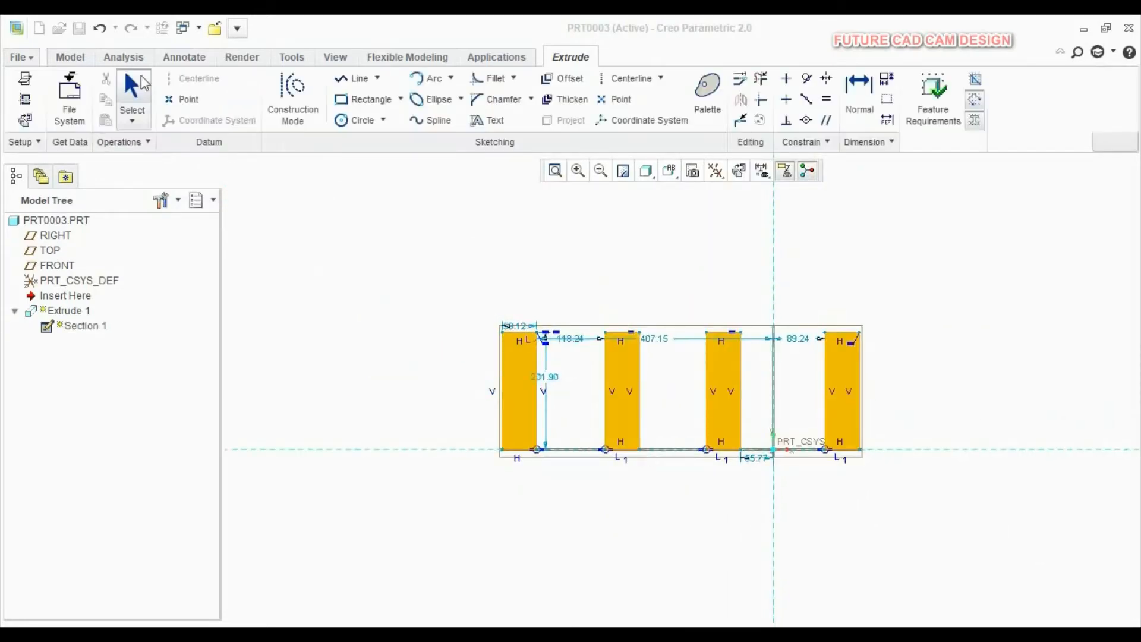
click(367, 99)
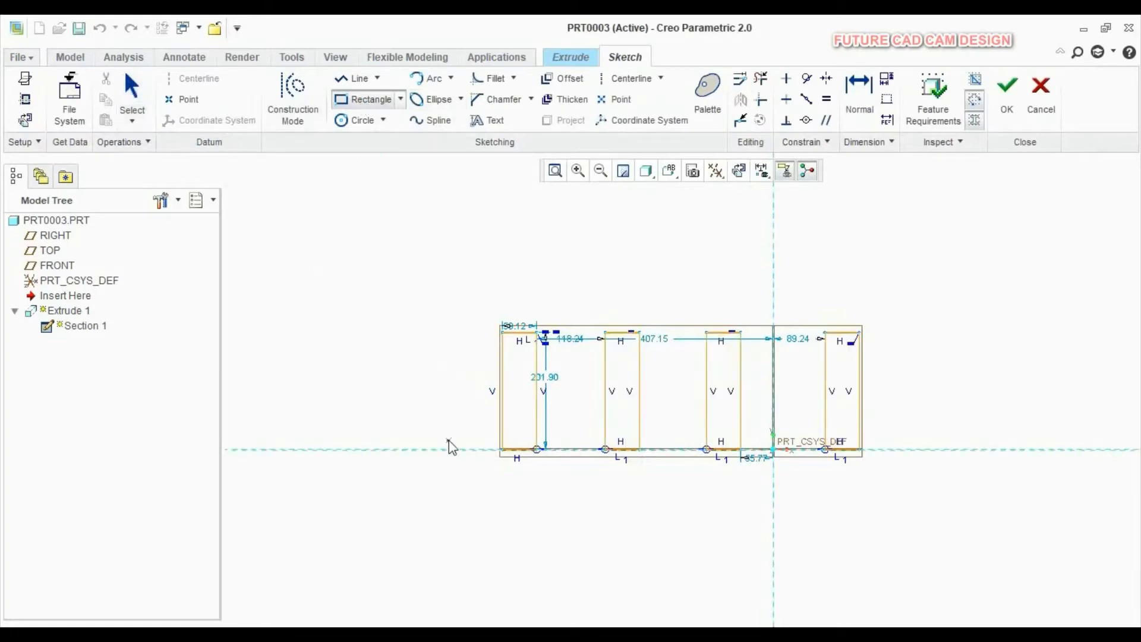
click(432, 450)
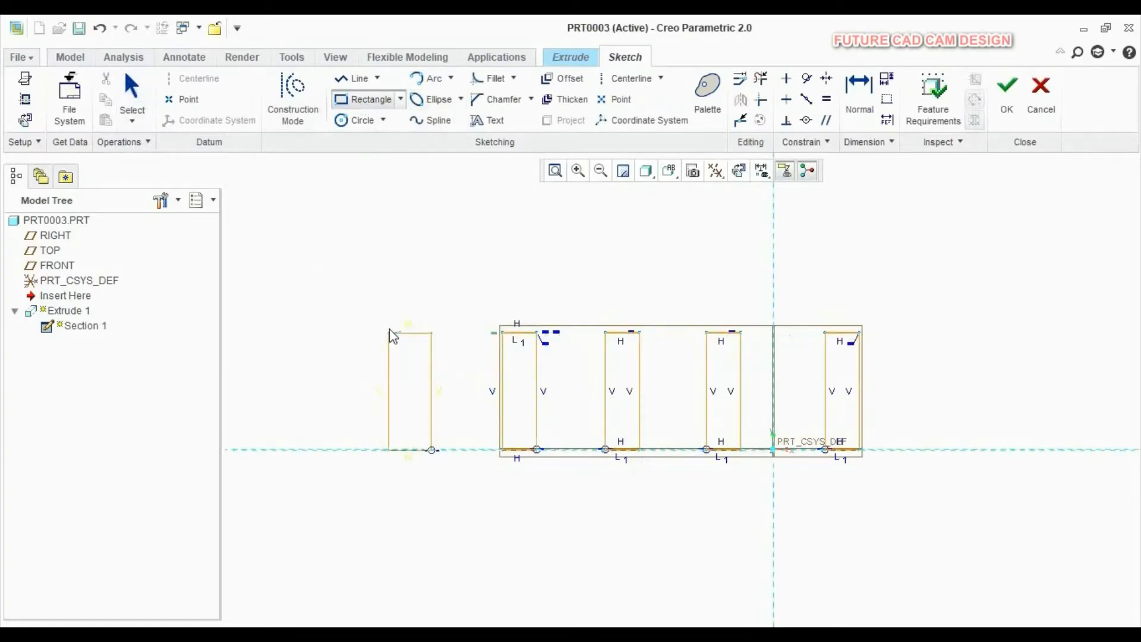
click(397, 333)
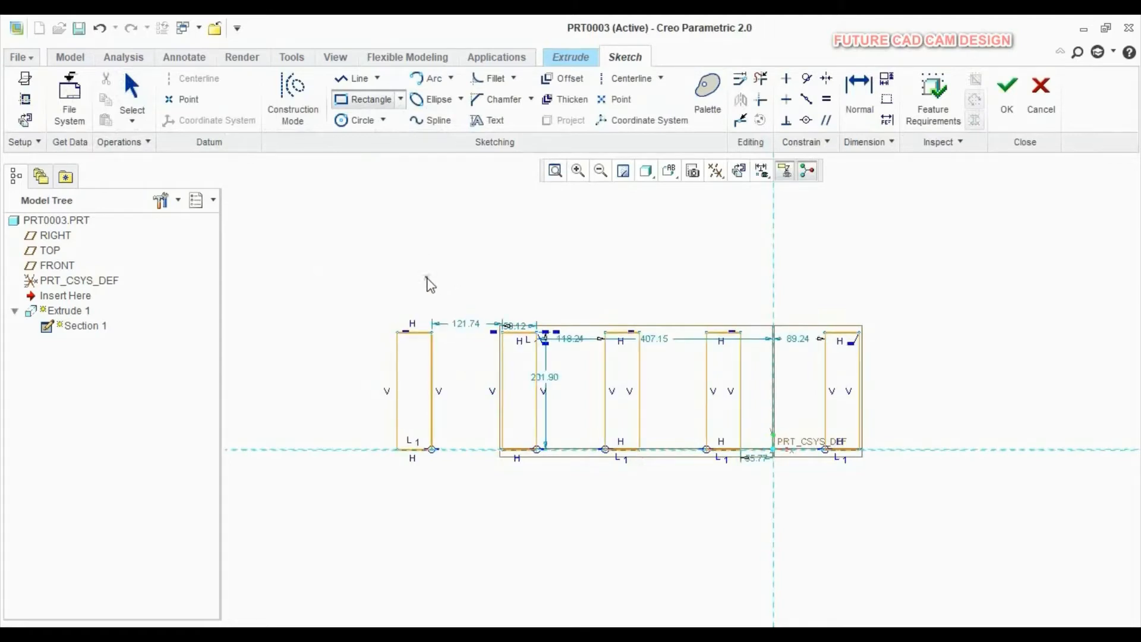
middle_click(409, 317)
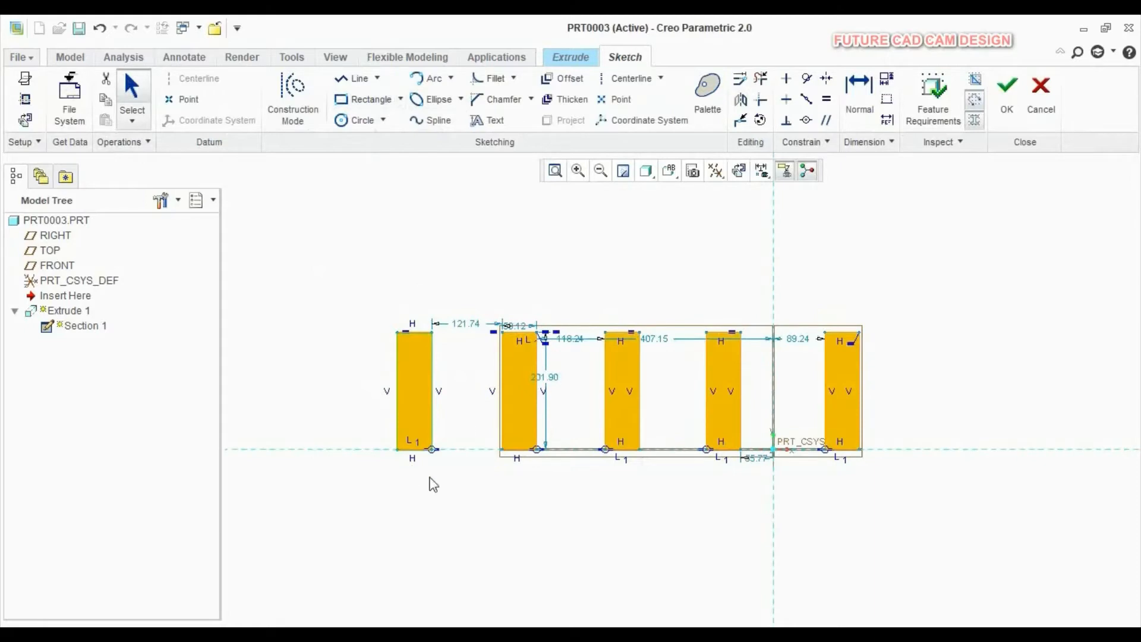
click(1020, 90)
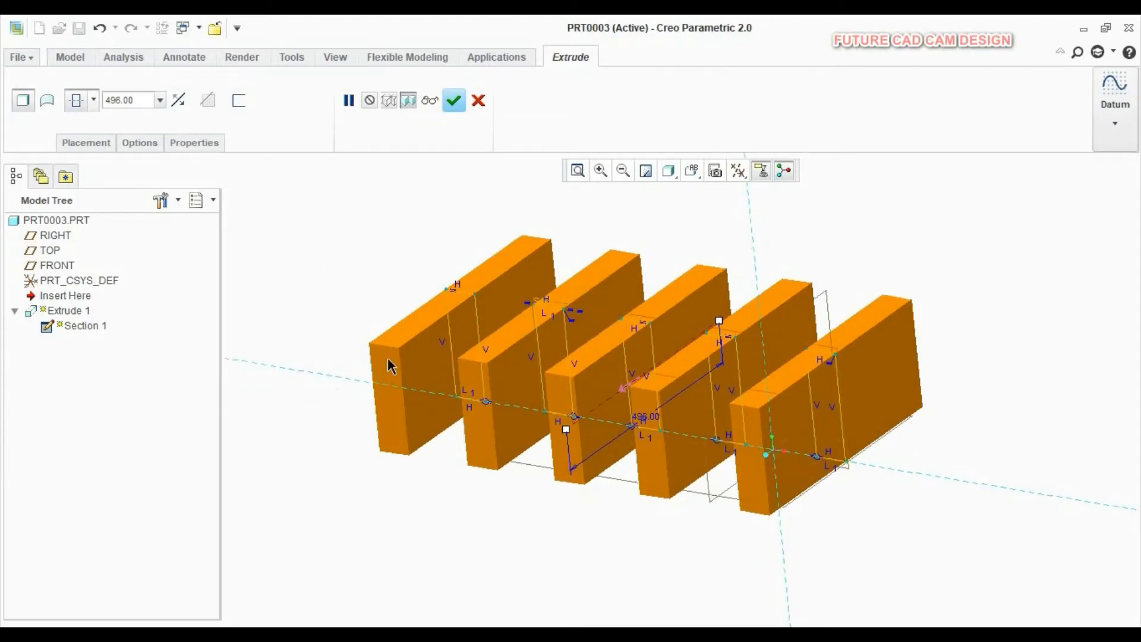
Examine the extrusion's side 1 depth options and the depth types it offers.
scroll(388, 358, up, 1)
scroll(496, 378, down, 1)
scroll(499, 369, up, 1)
scroll(379, 380, down, 1)
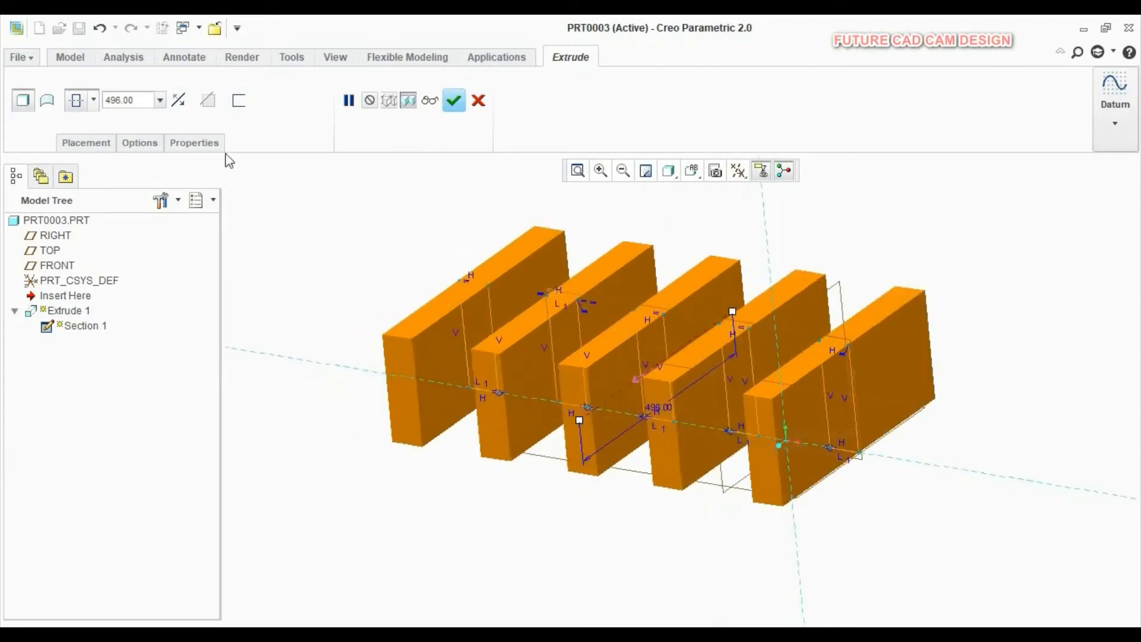
click(141, 143)
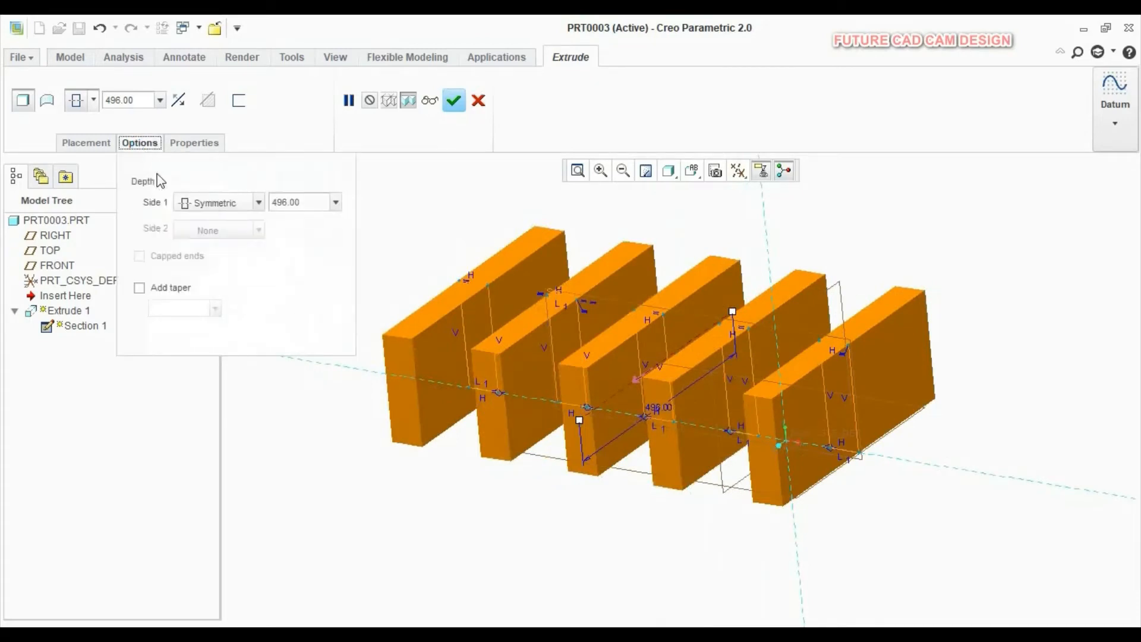
click(257, 205)
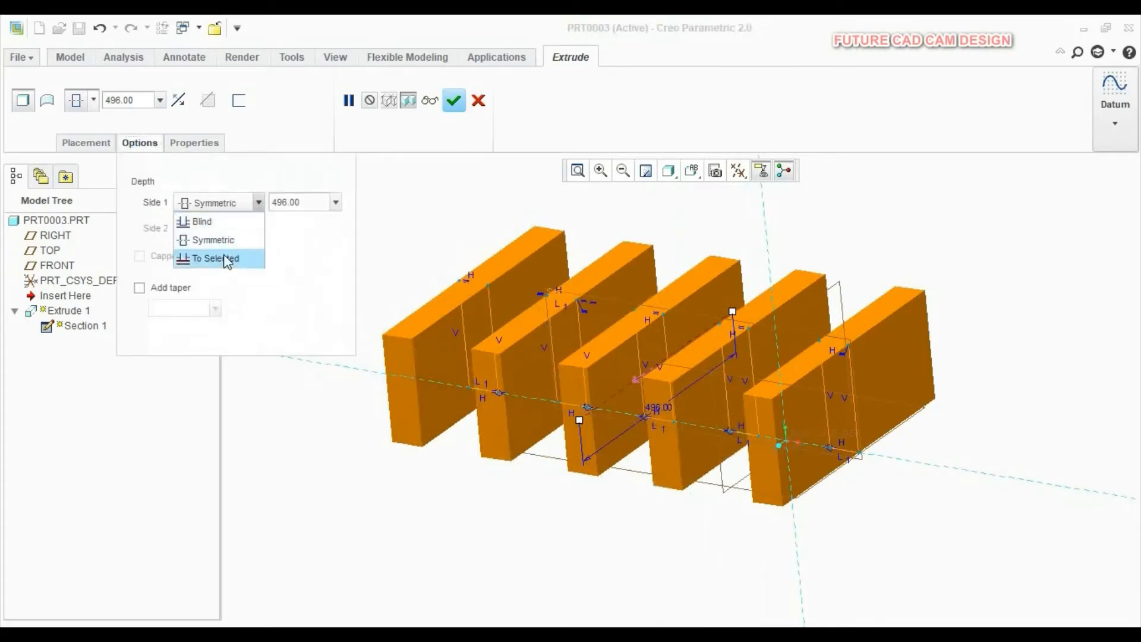
click(266, 400)
click(93, 100)
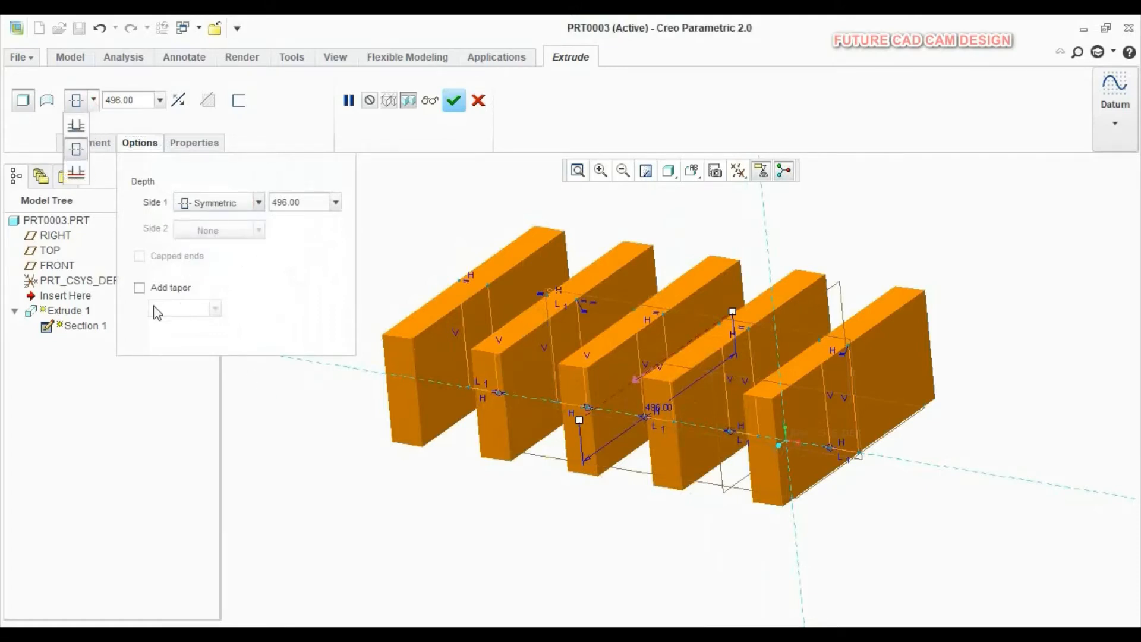
Check the extrusion's name property and the option for extruding up to a selected reference.
click(192, 141)
click(196, 144)
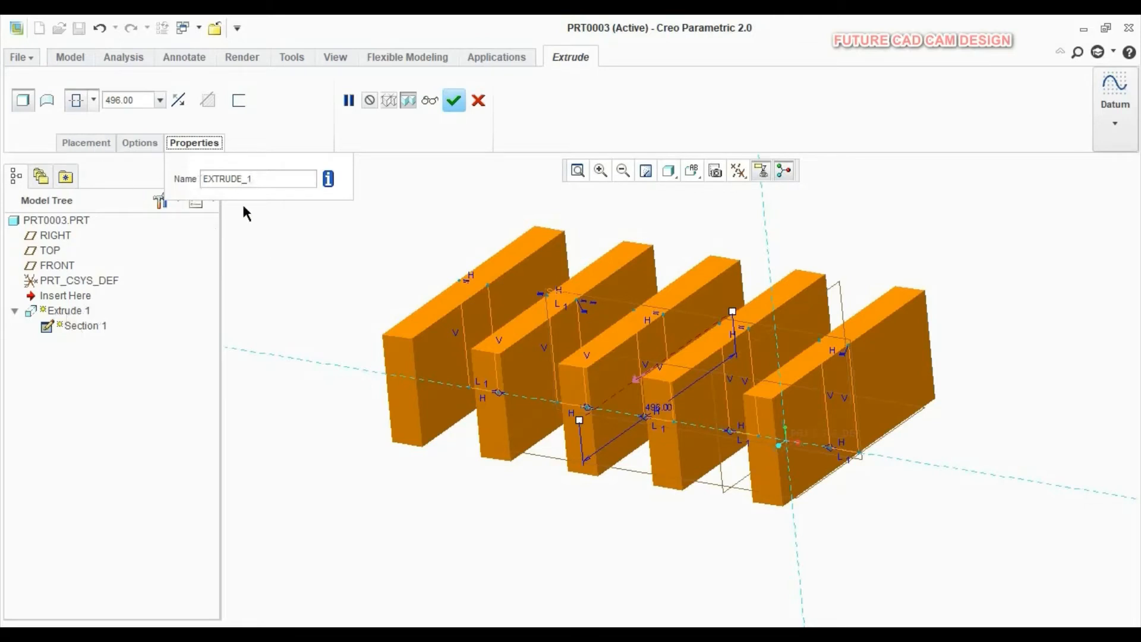
scroll(406, 255, up, 1)
scroll(481, 312, down, 1)
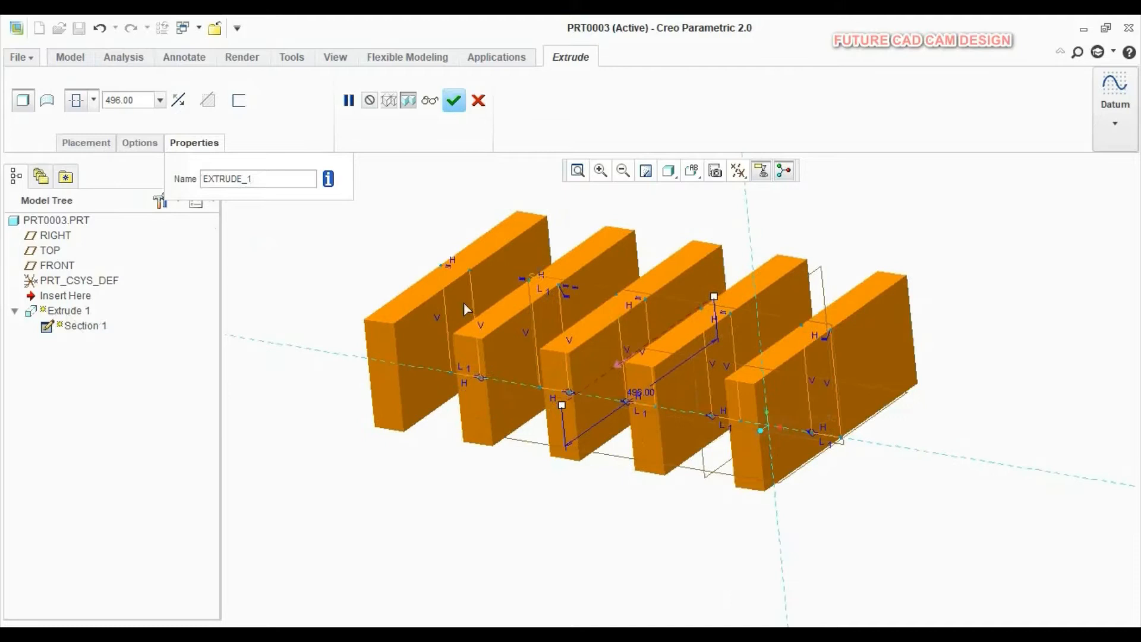
click(93, 104)
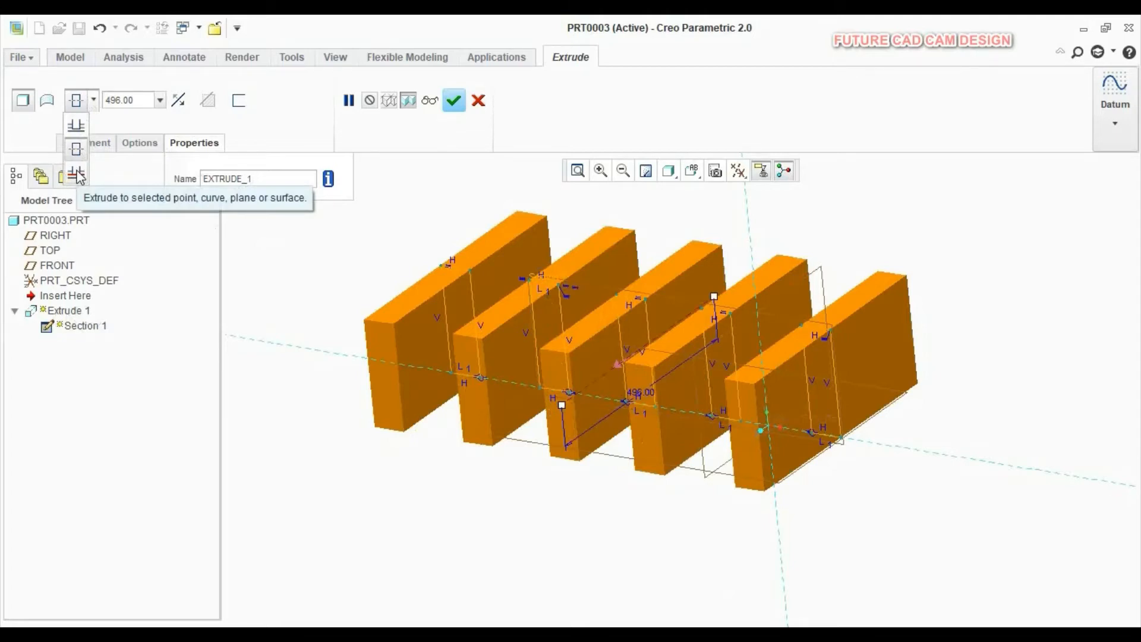
click(298, 279)
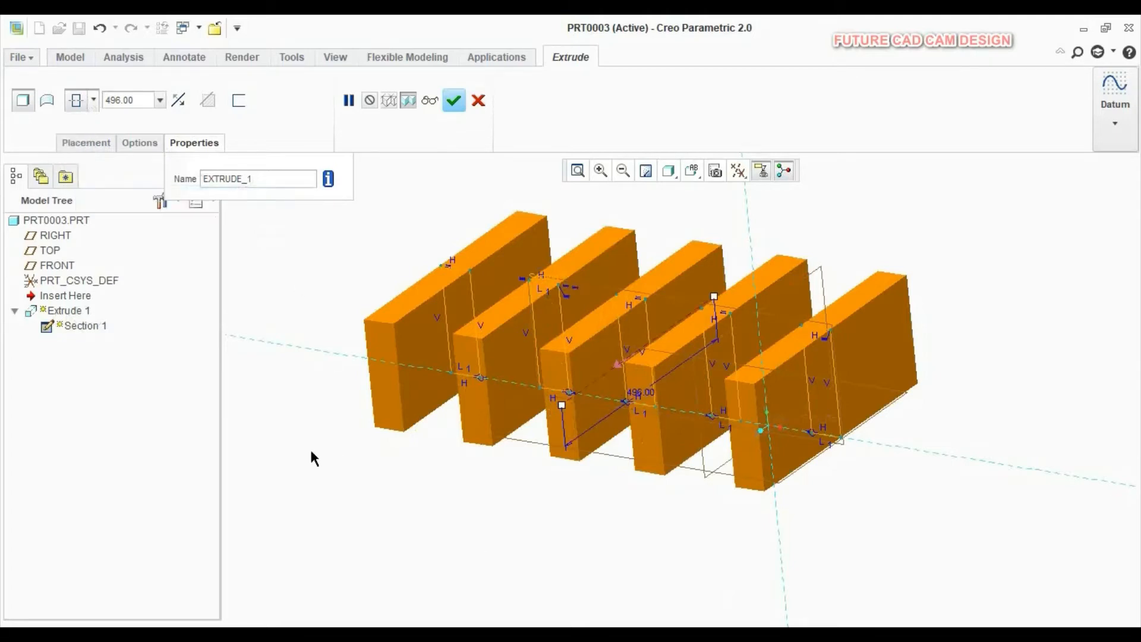
scroll(574, 470, up, 2)
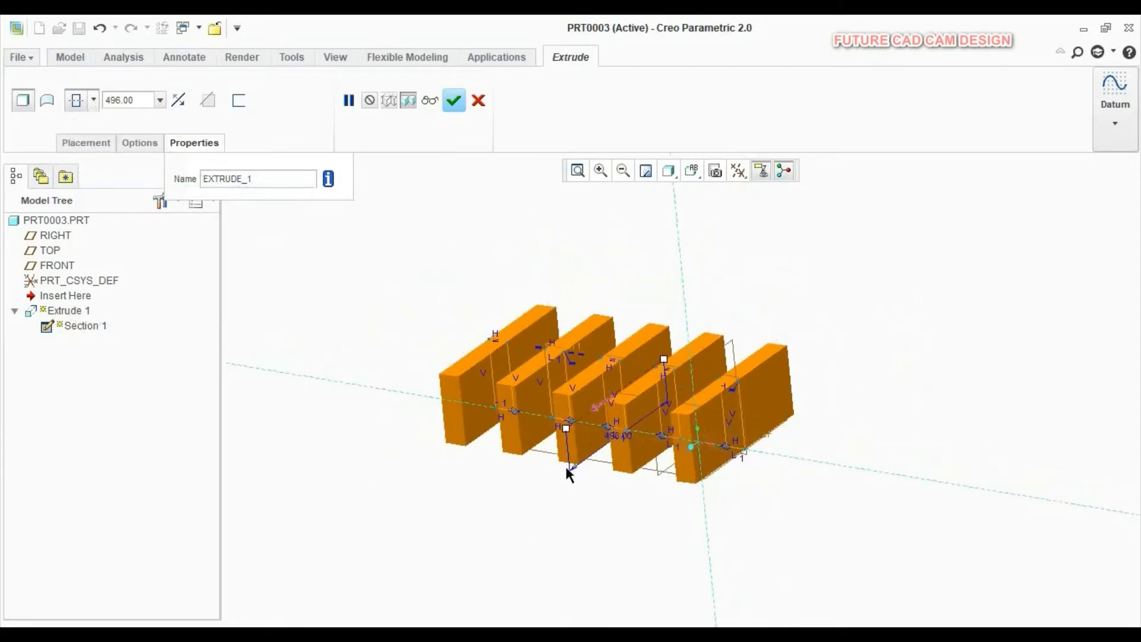
scroll(565, 468, down, 1)
scroll(440, 362, up, 1)
scroll(491, 452, down, 1)
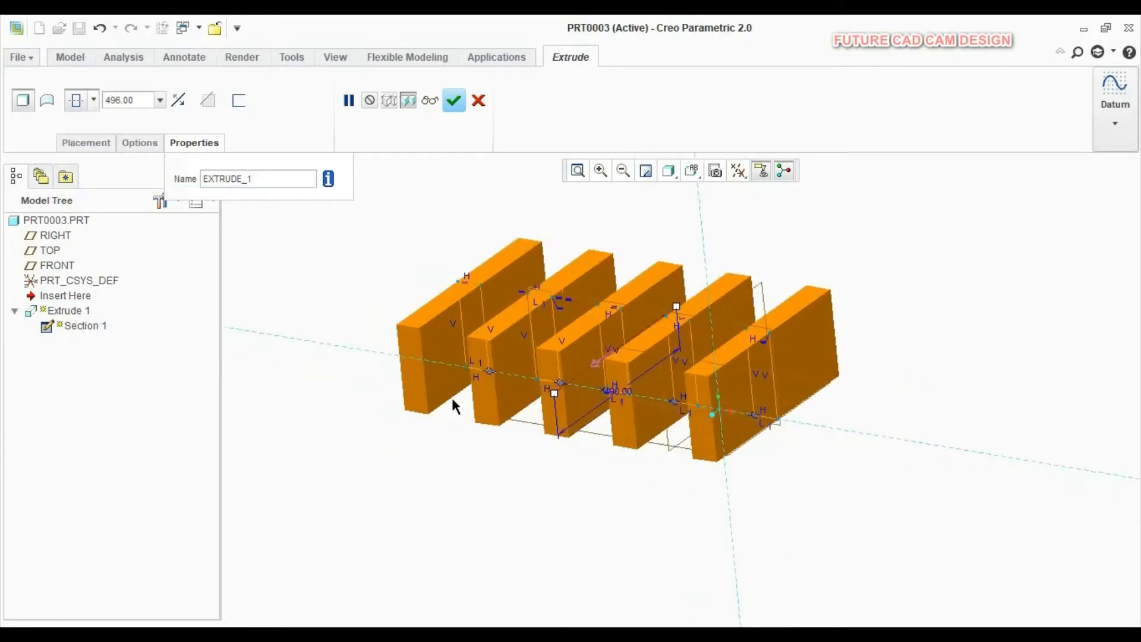
Try thickening the extruded sketch into hollow bars with a wall thickness of 10, and turn the thickening back off.
click(240, 101)
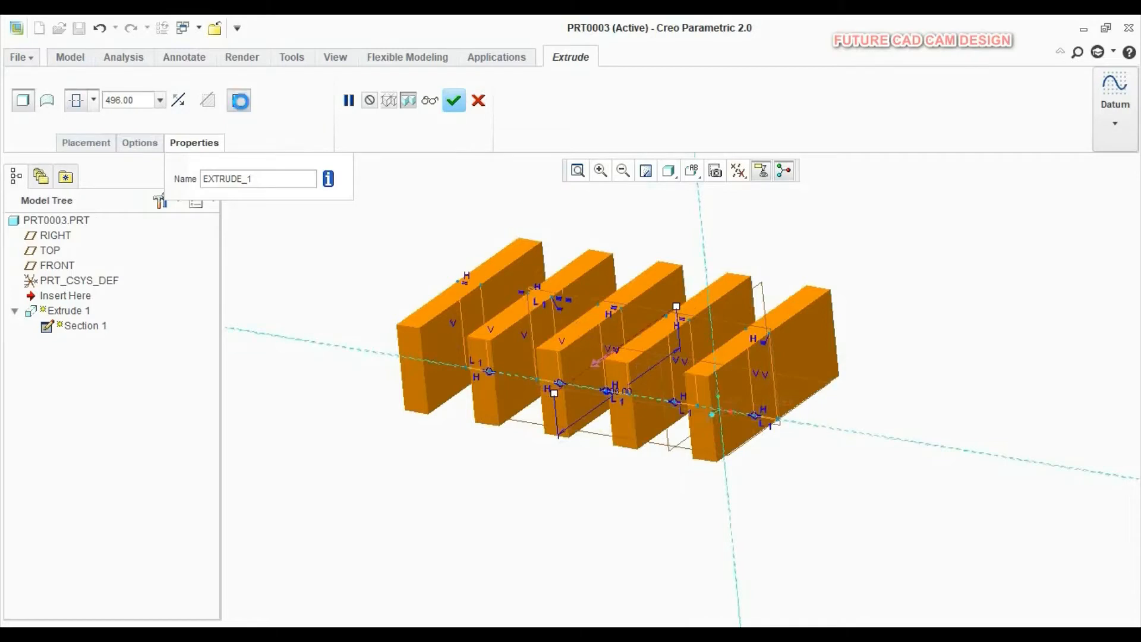
scroll(414, 337, down, 8)
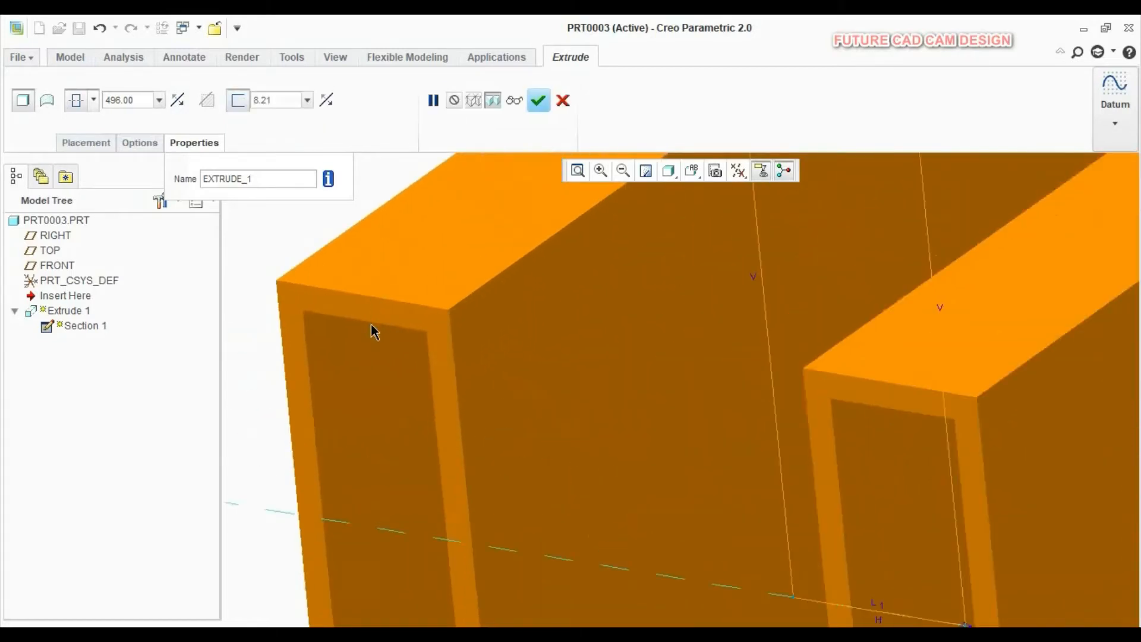
scroll(374, 318, up, 8)
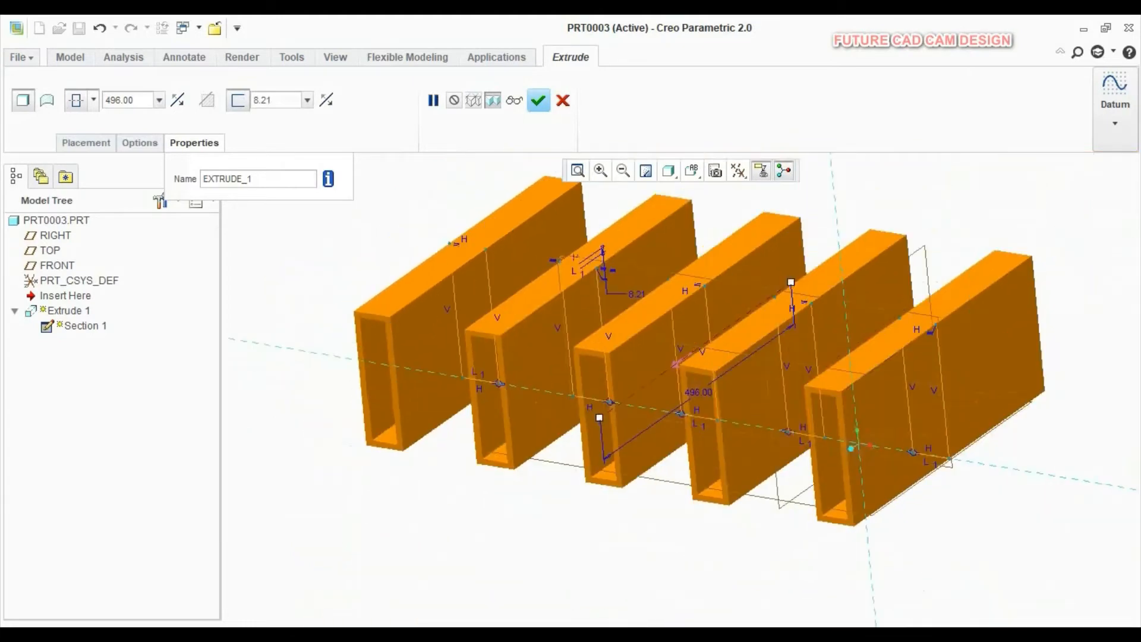
double_click(284, 102)
text(11)
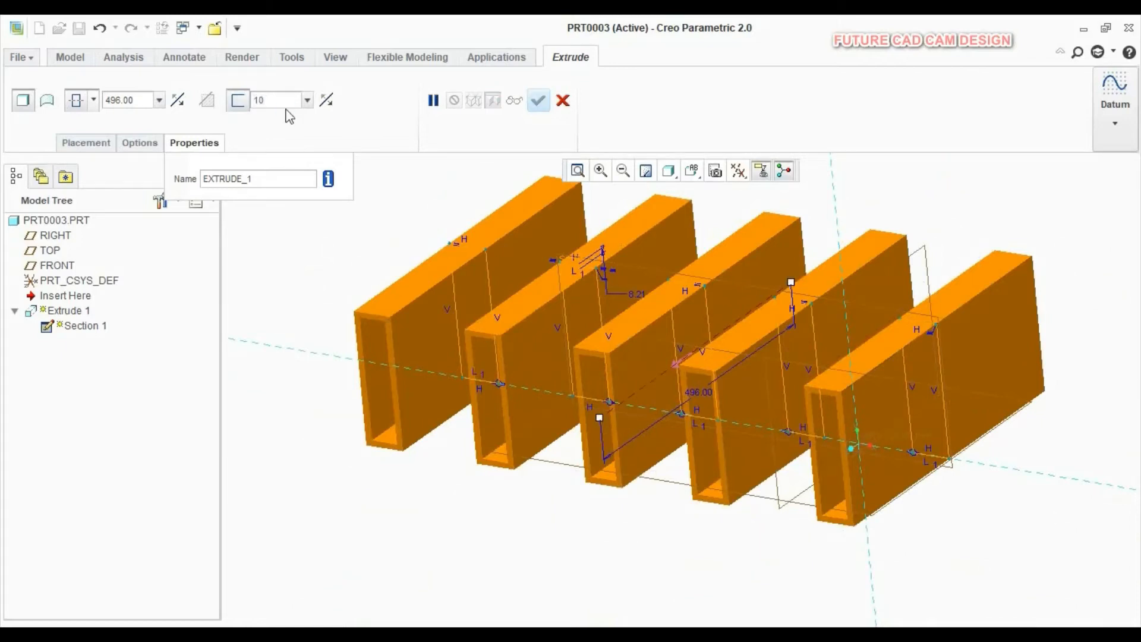
key(Return)
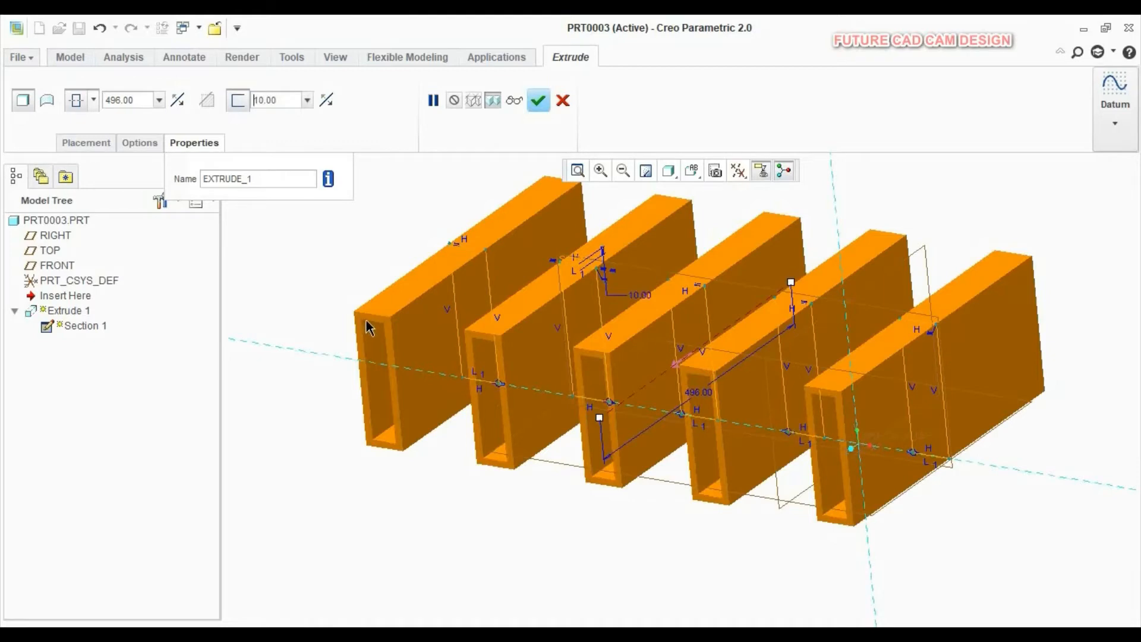
click(238, 101)
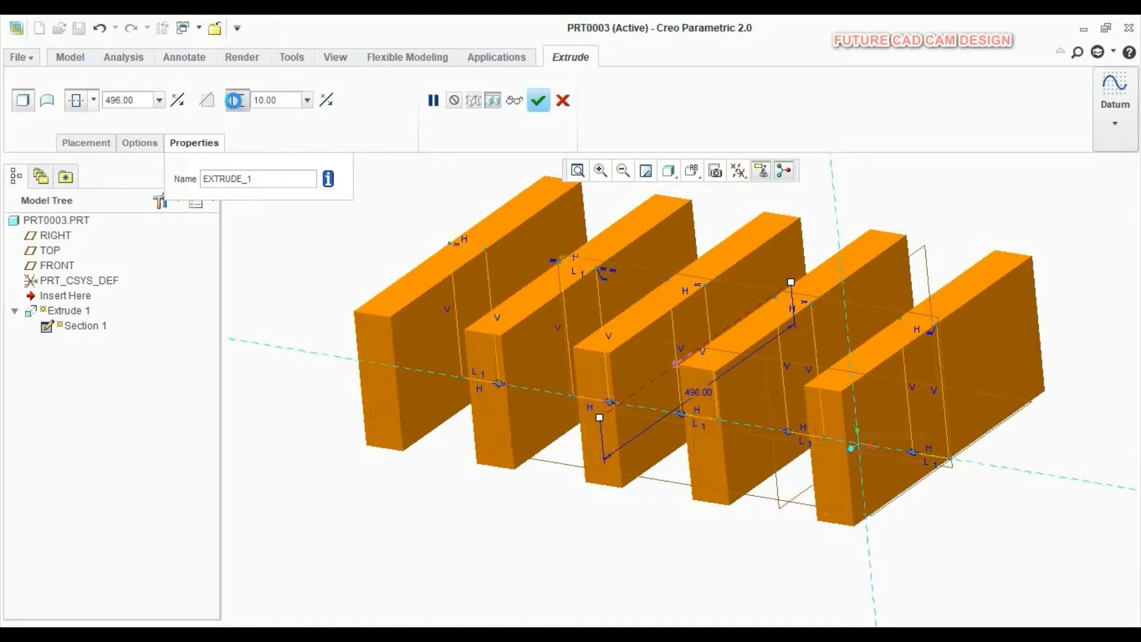
Change the five-rectangle extrusion from a solid to a surface.
click(47, 101)
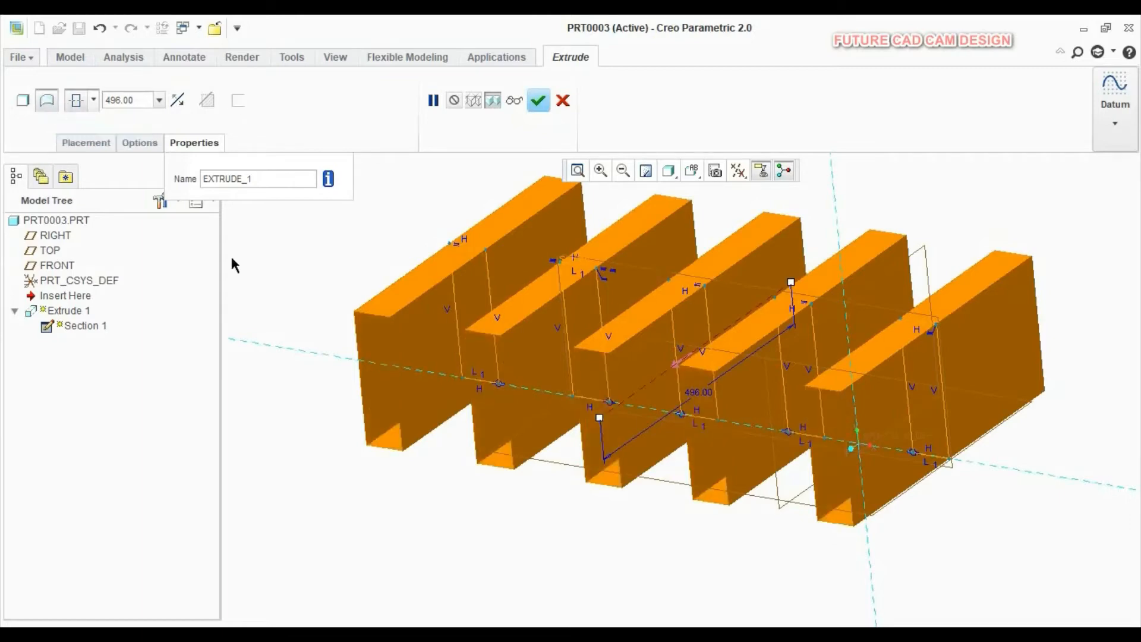
mouse_move(360, 364)
middle_down()
mouse_move(423, 336)
mouse_move(394, 331)
mouse_move(357, 346)
mouse_move(390, 349)
mouse_move(369, 339)
mouse_move(357, 370)
mouse_move(374, 351)
middle_up()
scroll(648, 469, up, 2)
scroll(667, 380, down, 1)
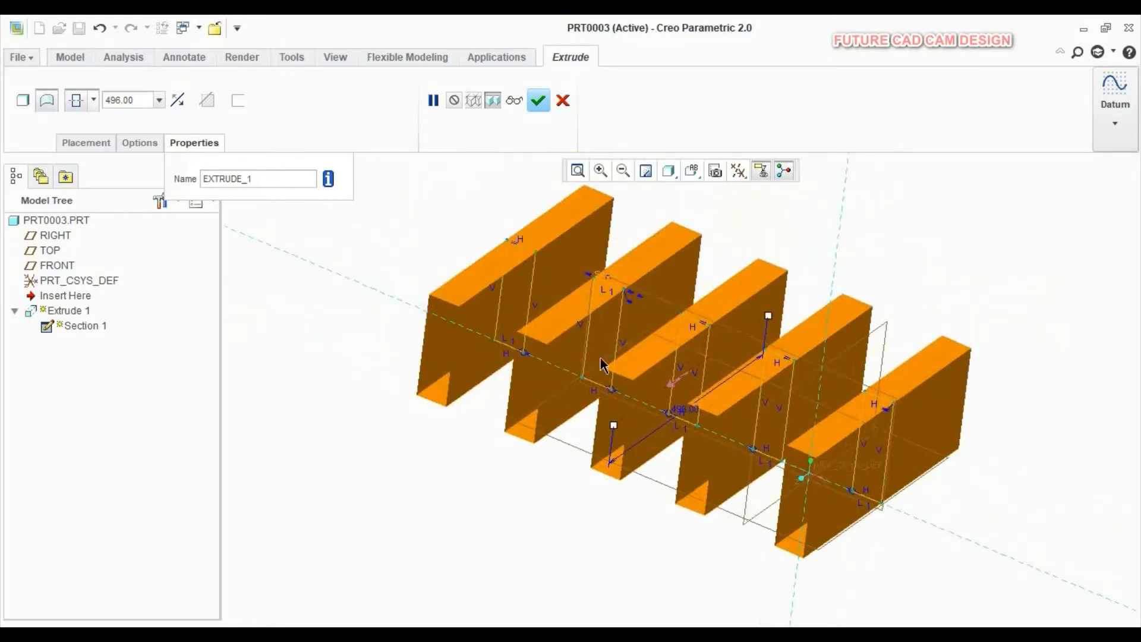
scroll(601, 363, up, 1)
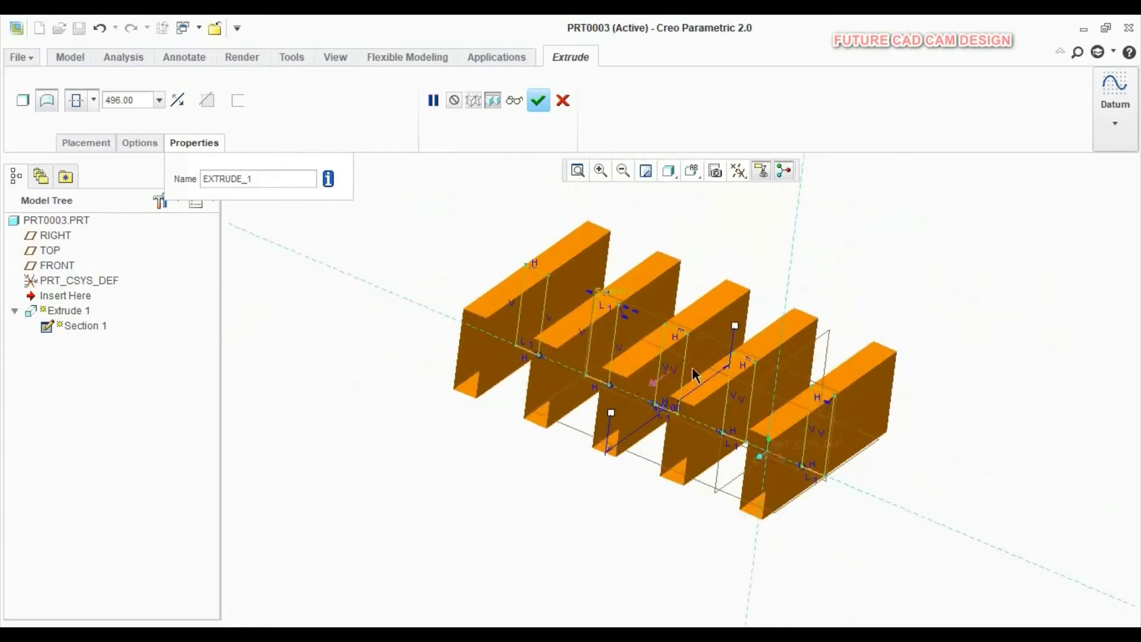
Preview the surface extrusion in verify mode, return to editing it, and switch to the unattached preview.
click(515, 101)
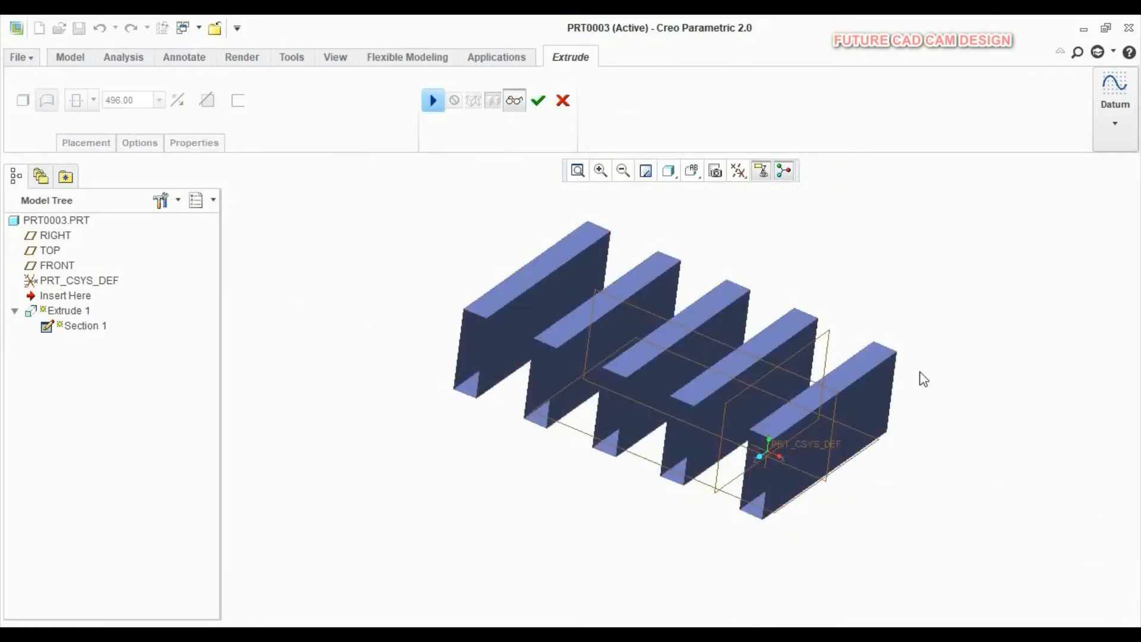
mouse_move(923, 380)
middle_down()
mouse_move(938, 319)
mouse_move(871, 388)
mouse_move(927, 349)
mouse_move(915, 381)
middle_up()
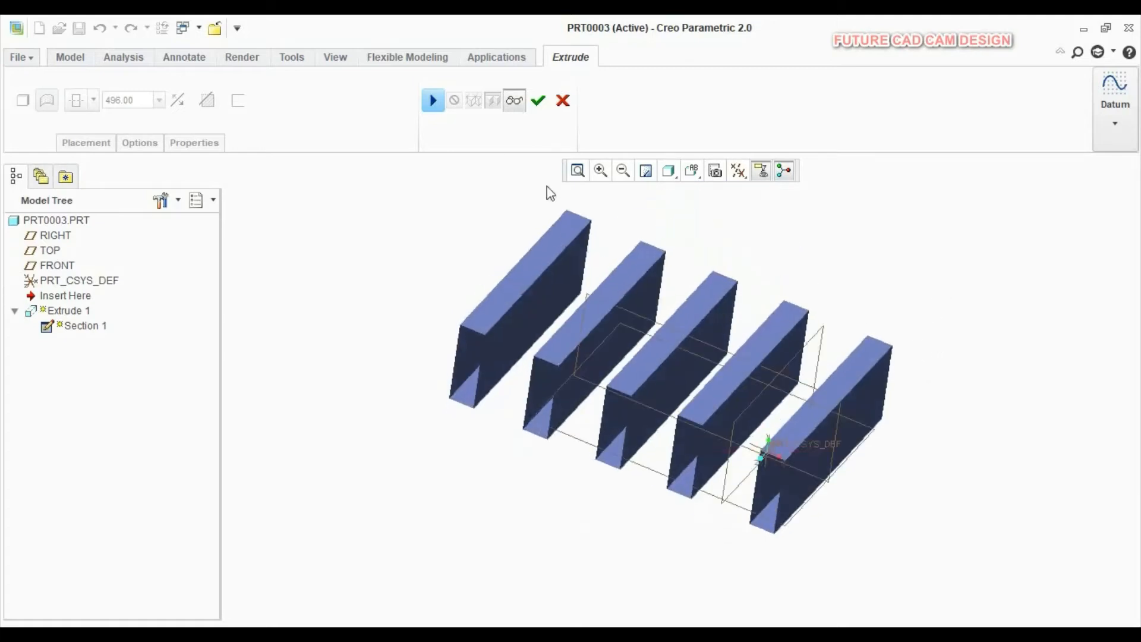
click(522, 105)
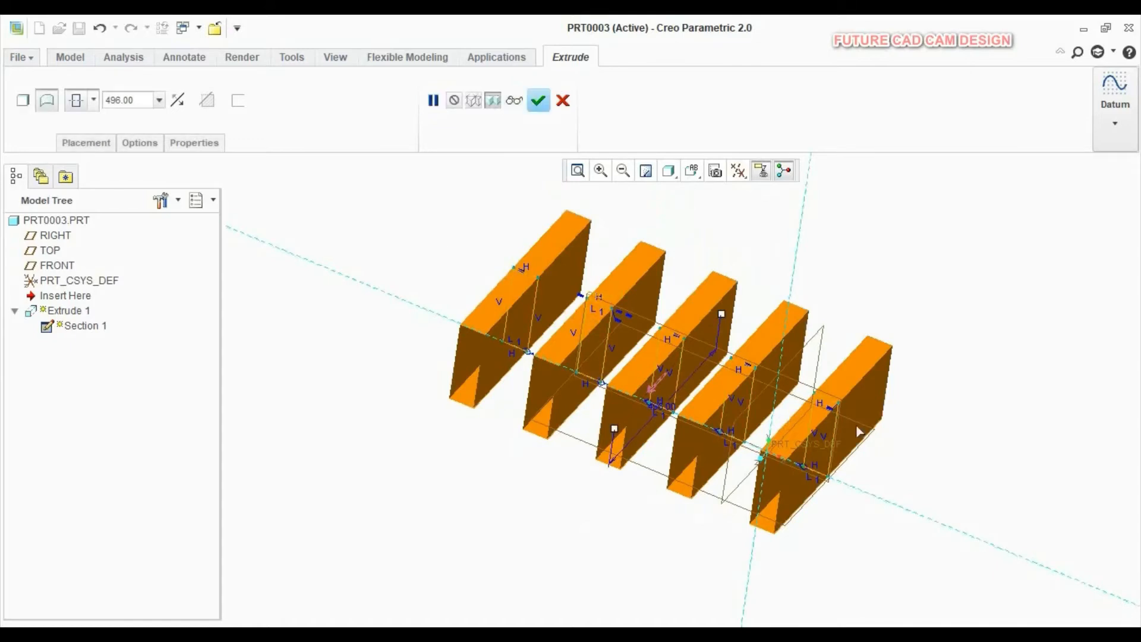
click(474, 101)
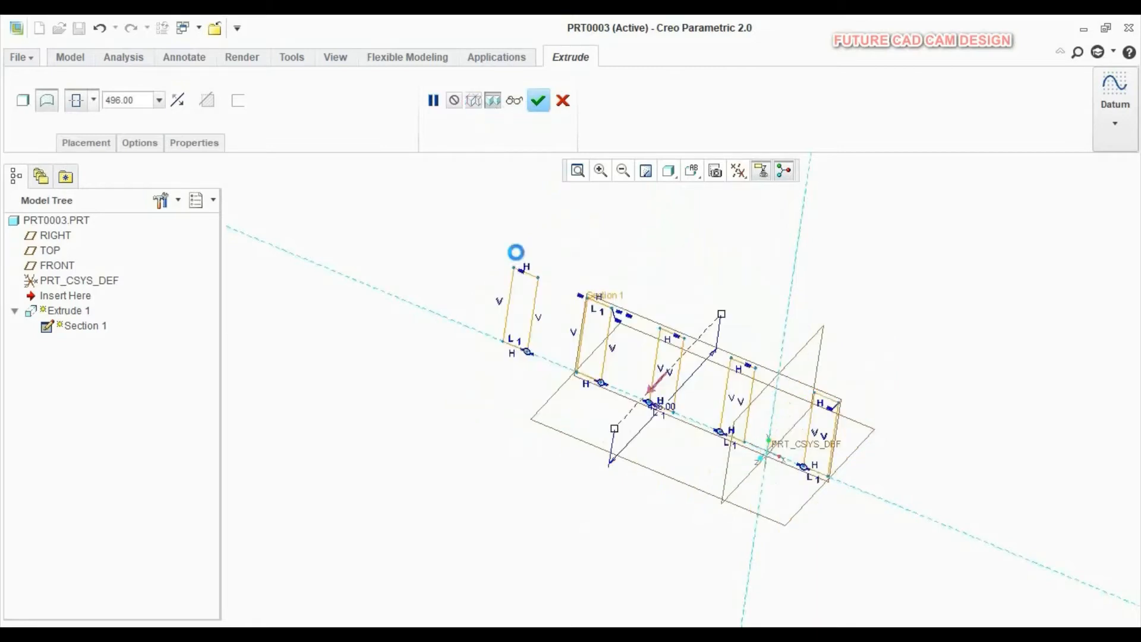
middle_drag(540, 280, 586, 321)
Accept the surface extrusion and clear its selection.
click(538, 100)
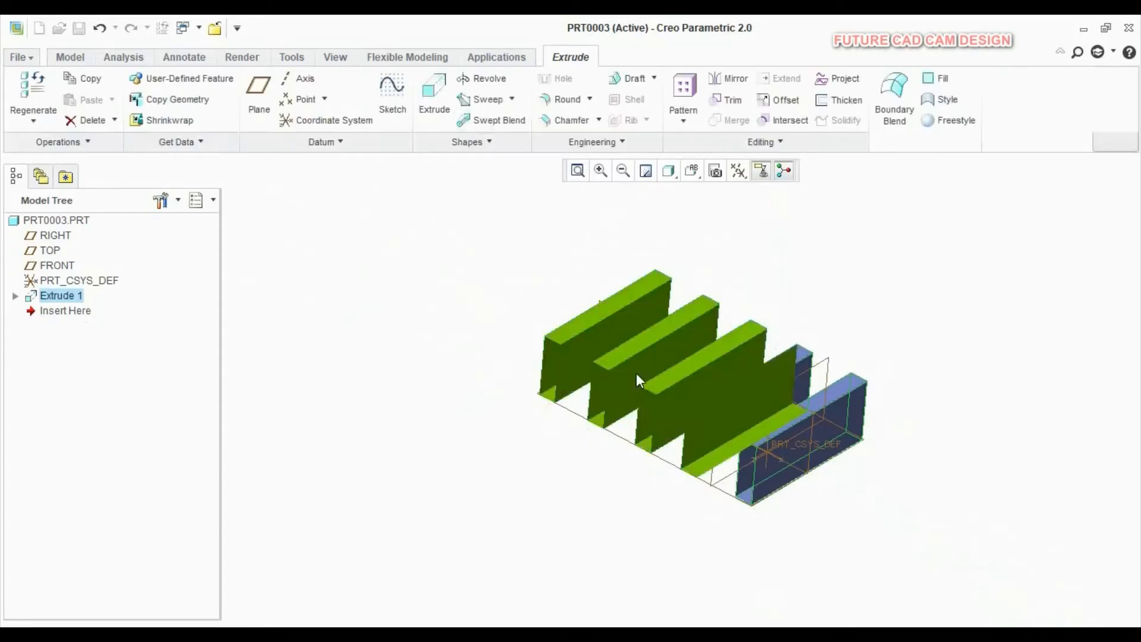
scroll(686, 387, down, 3)
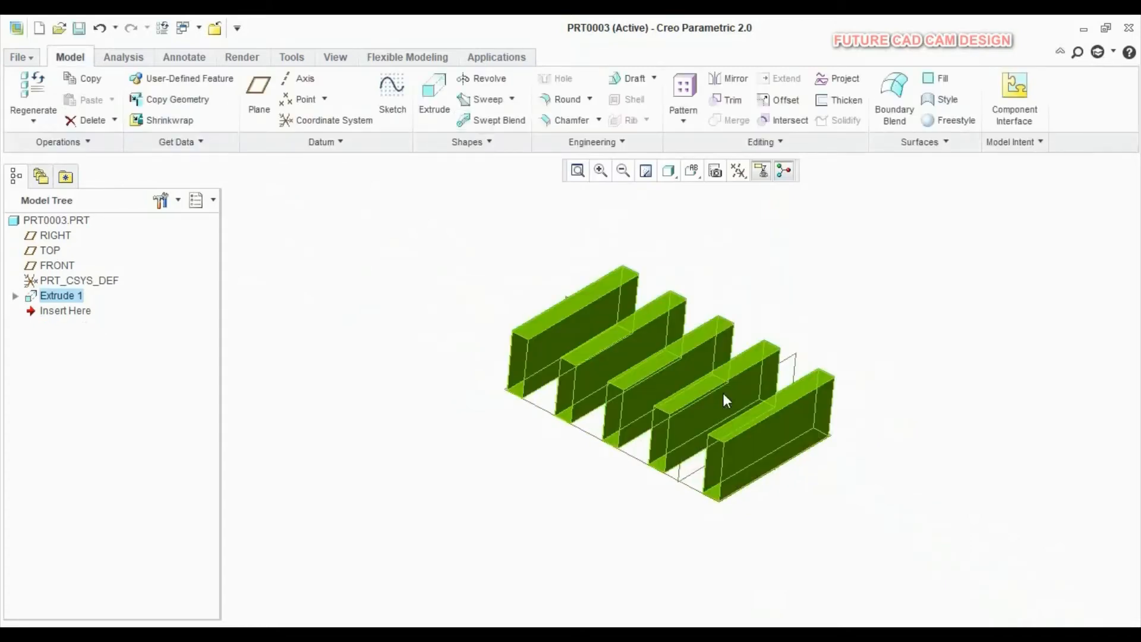
click(880, 328)
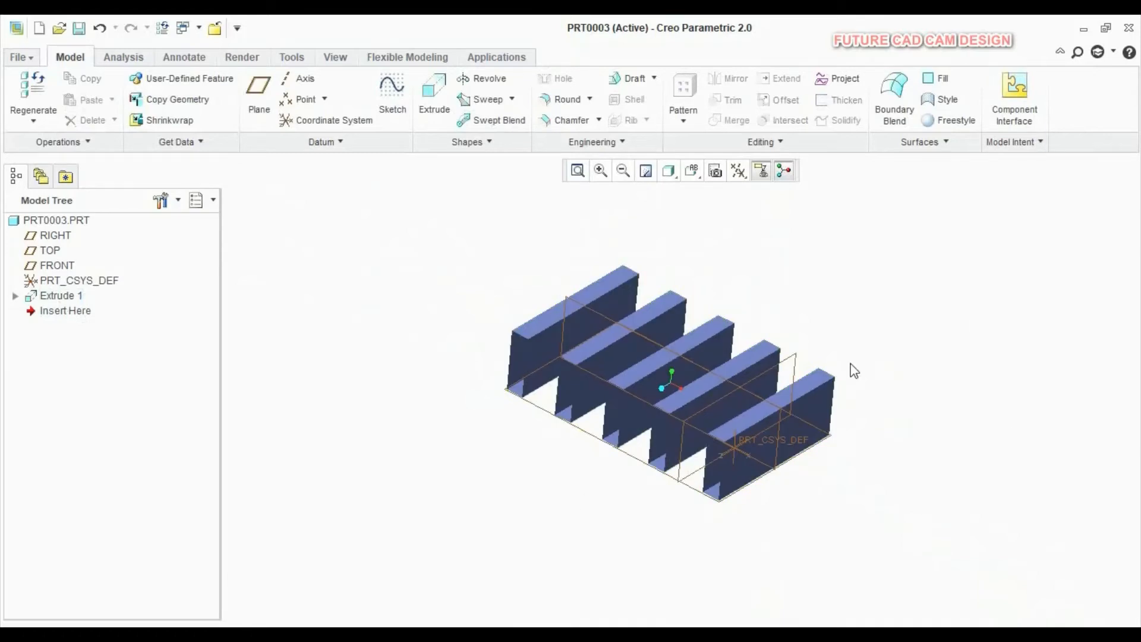
middle_drag(741, 491, 639, 306)
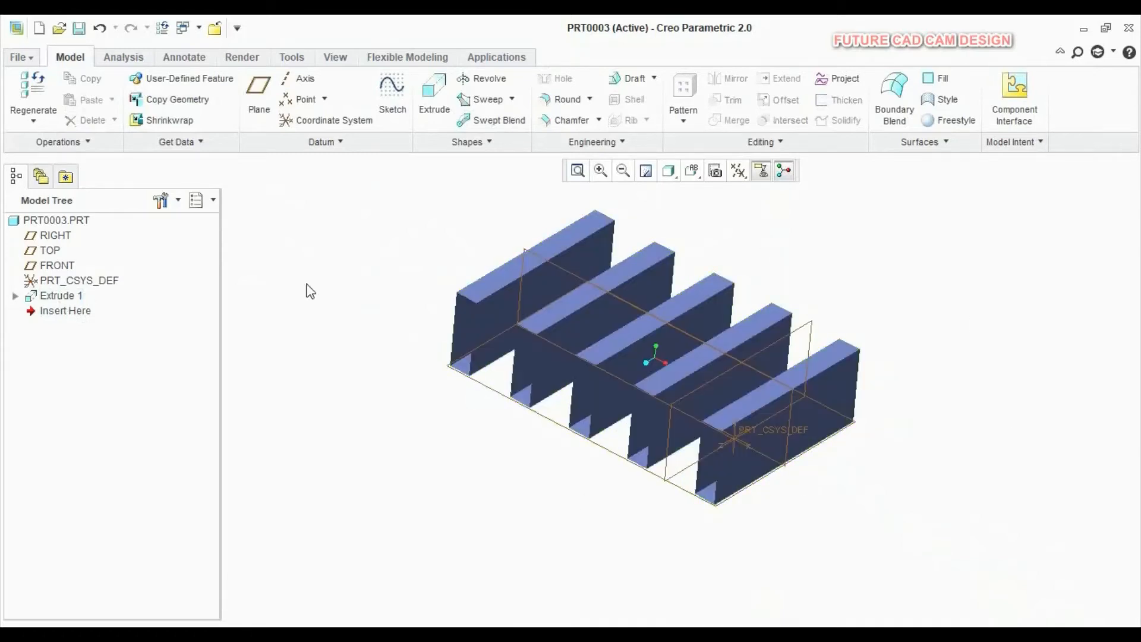
Redefine the finished Extrude 1 feature as a solid.
click(61, 296)
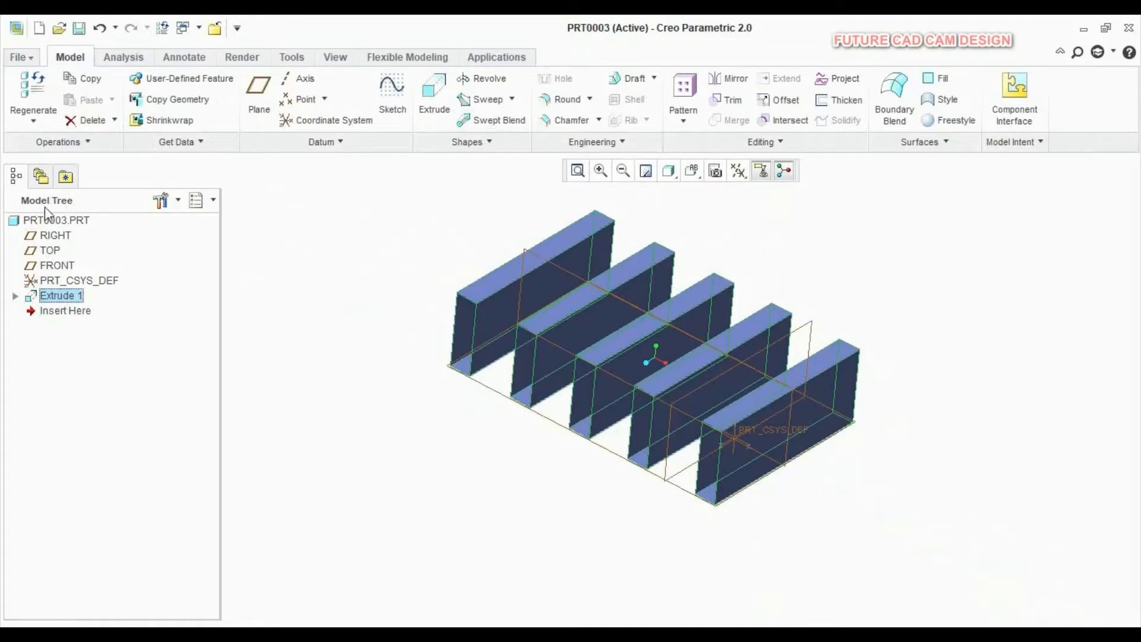
right_click(57, 298)
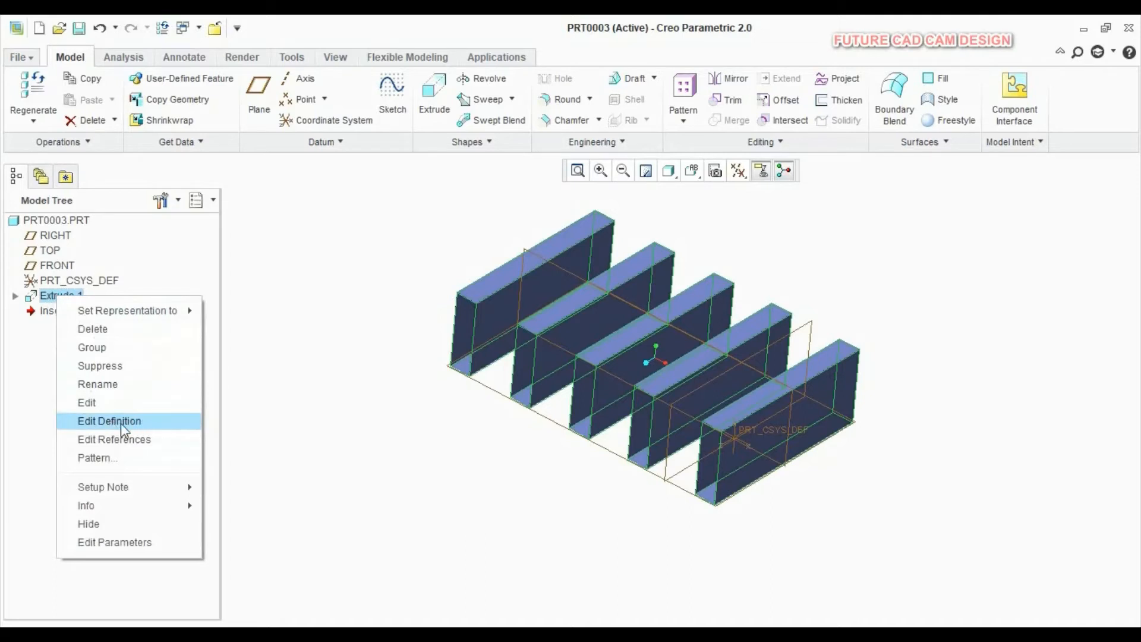
click(167, 422)
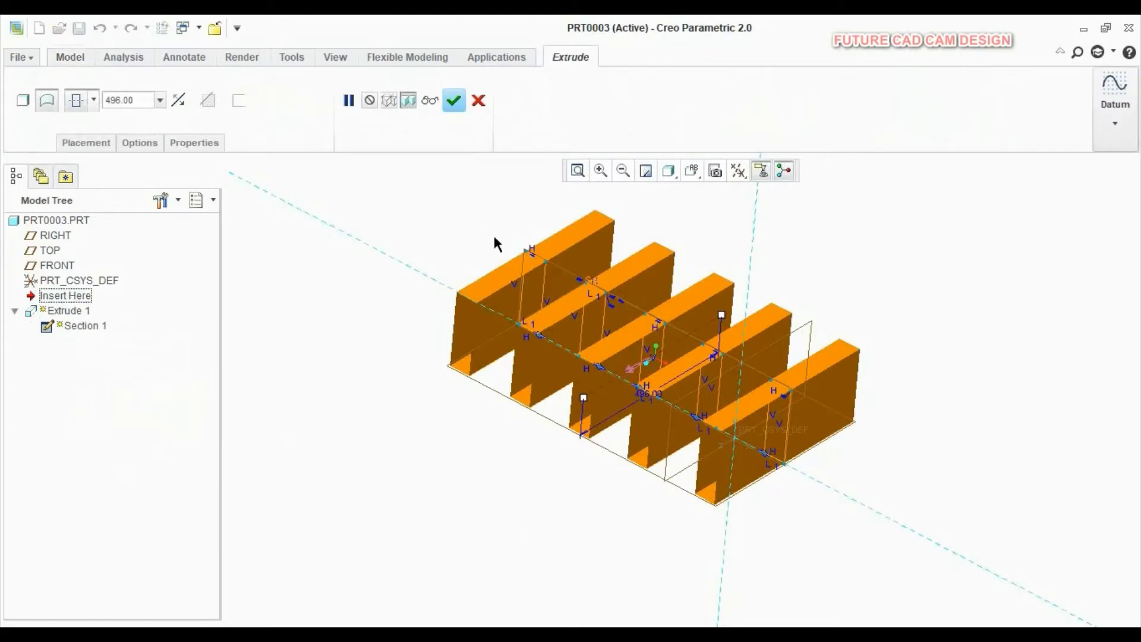
click(23, 104)
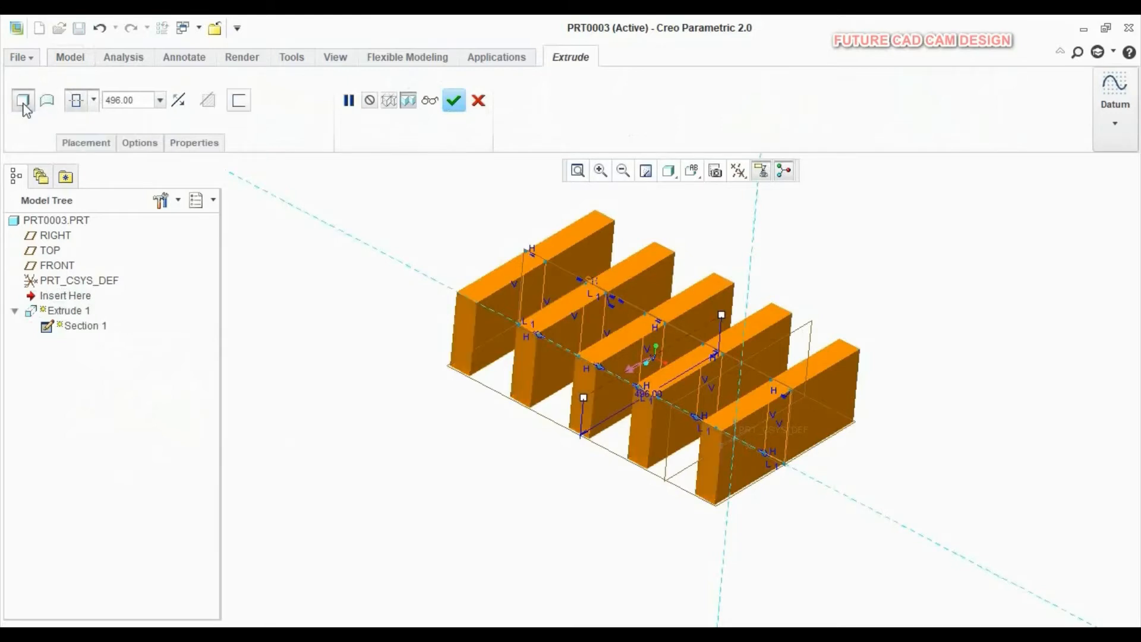
Make the extrusion one-sided from the sketch plane with a specified depth and flip its direction to the opposite side.
click(93, 100)
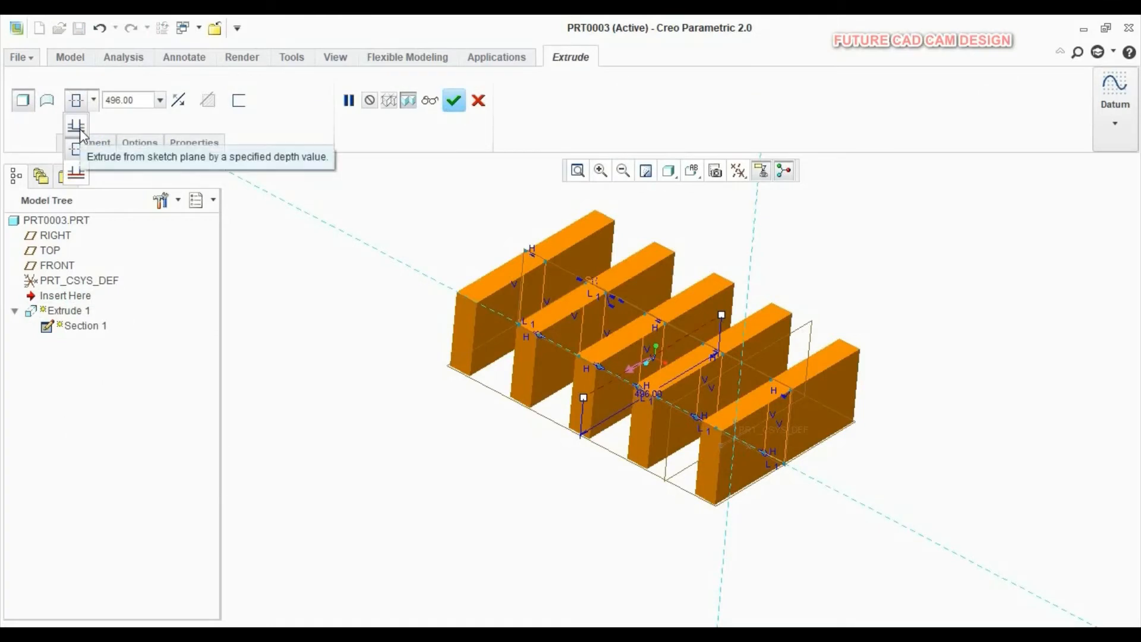
click(78, 126)
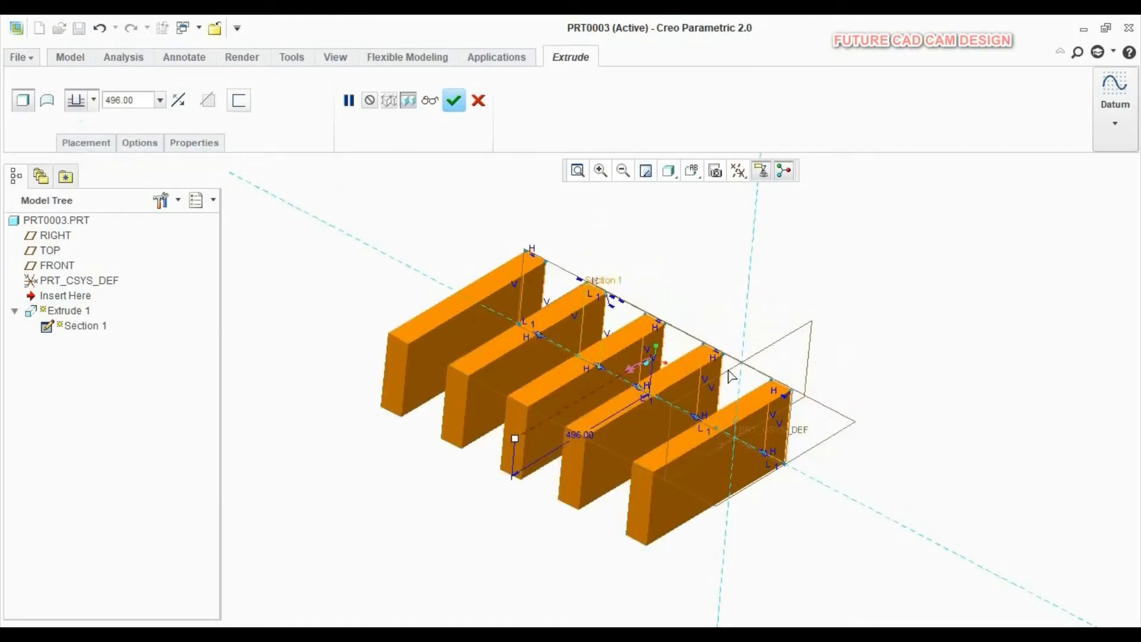
scroll(731, 372, up, 2)
middle_drag(743, 408, 763, 385)
scroll(763, 385, down, 2)
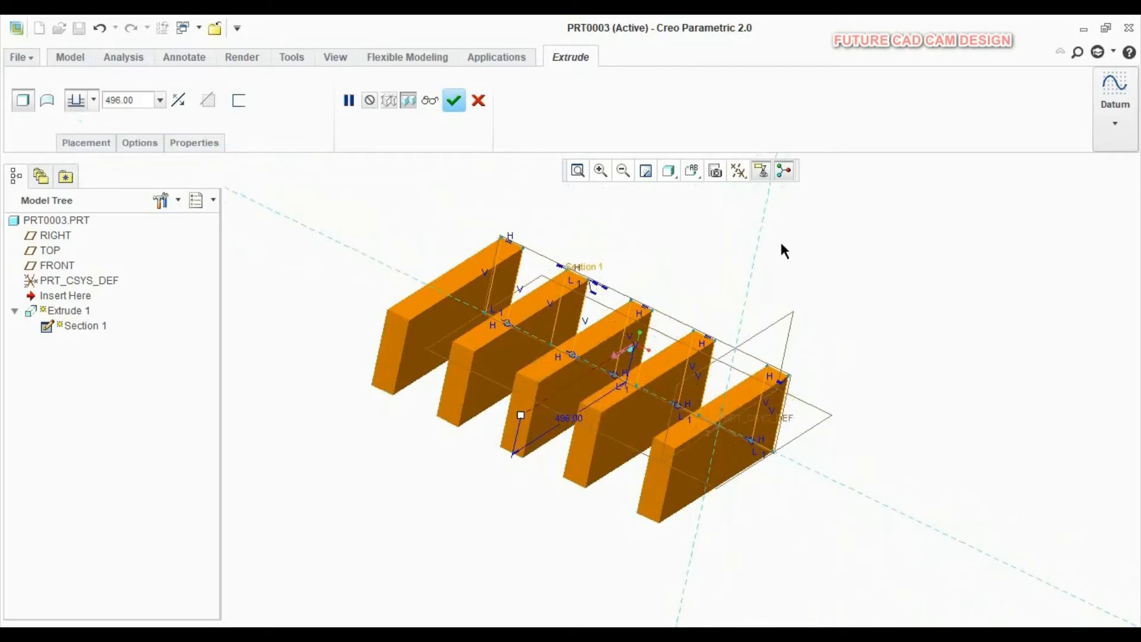
click(177, 102)
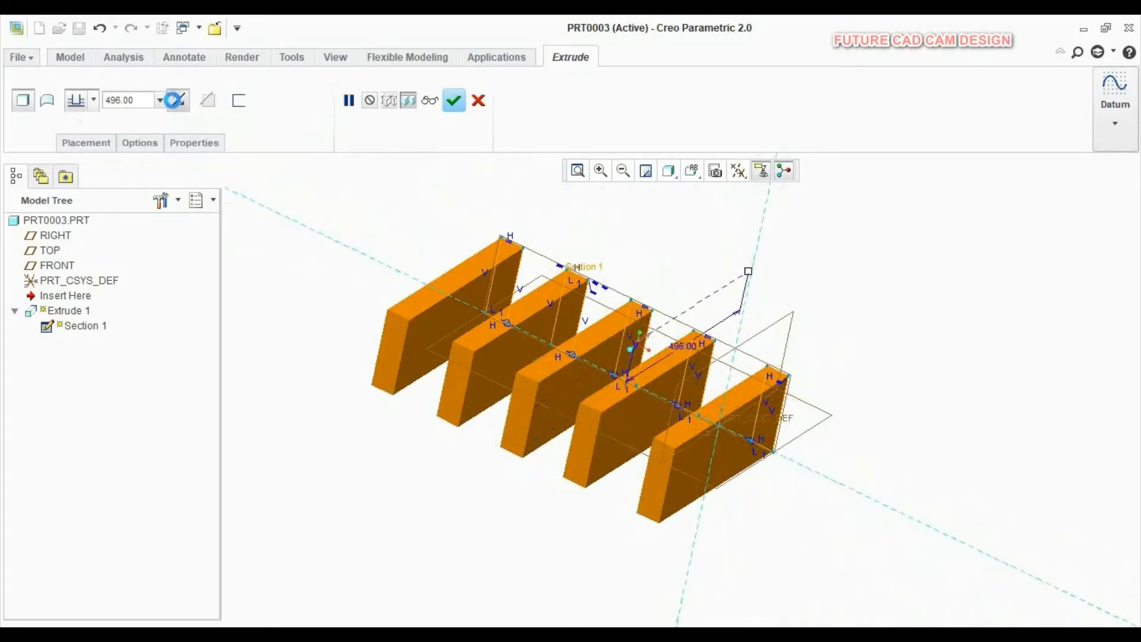
Flip the extrusion direction of the rectangles, increase the depth to about 560, and accept the feature.
click(176, 102)
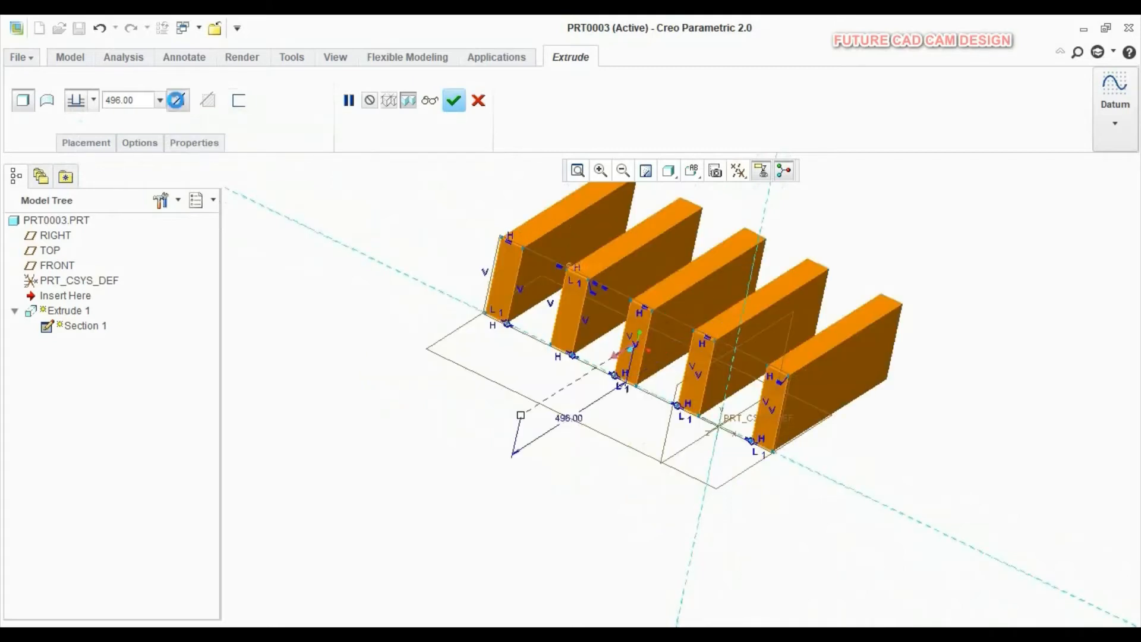
scroll(617, 362, up, 2)
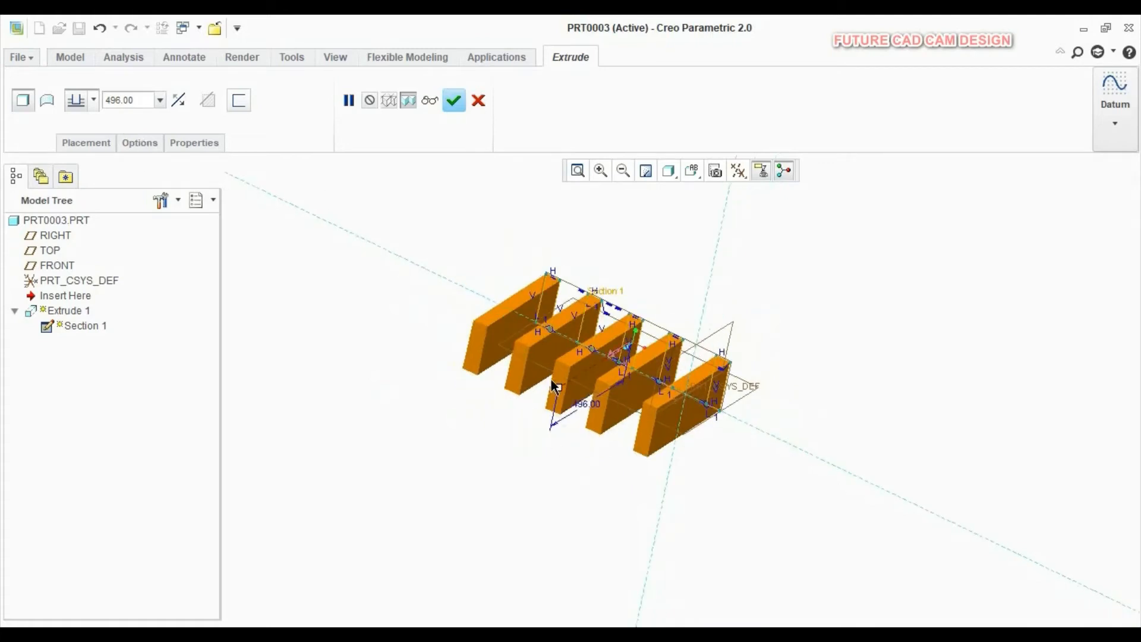
drag(558, 390, 551, 422)
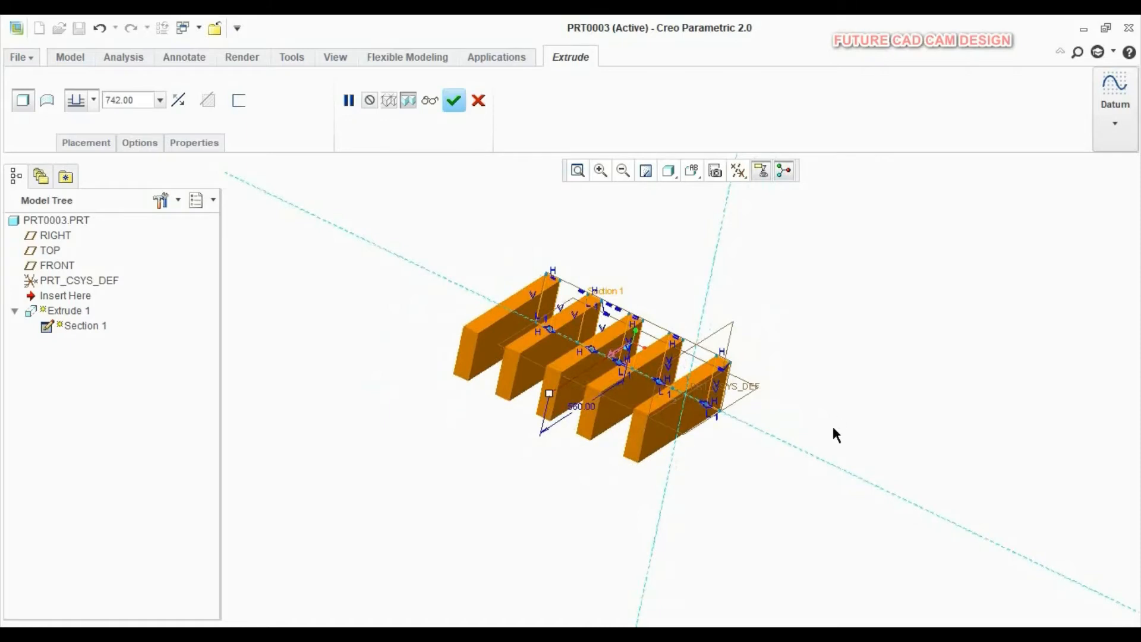
middle_drag(833, 433, 843, 394)
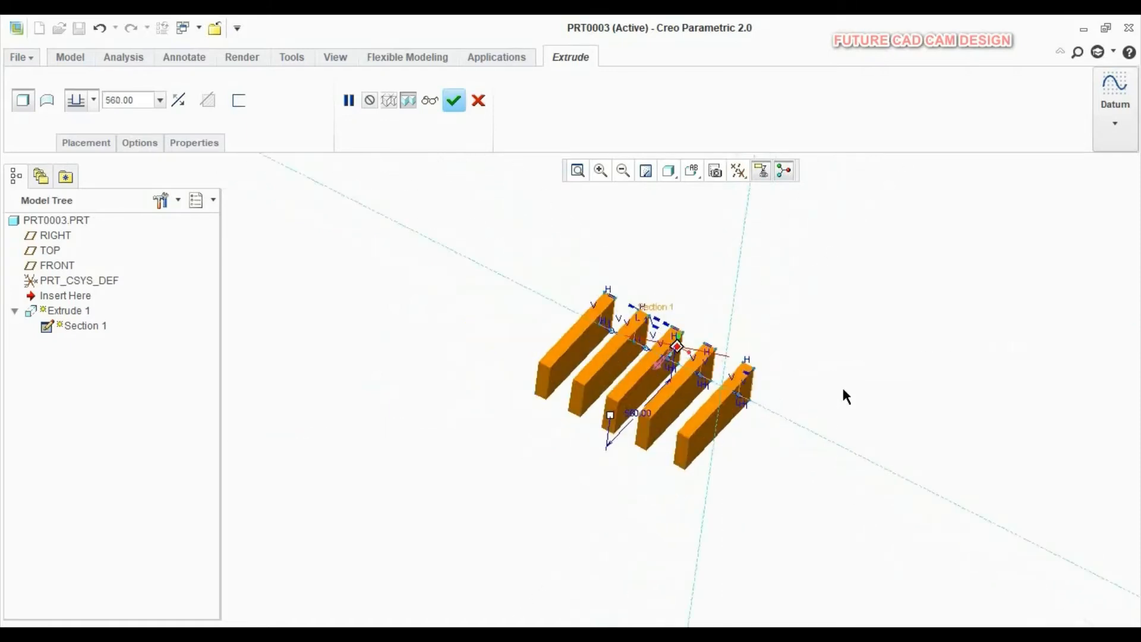
click(453, 101)
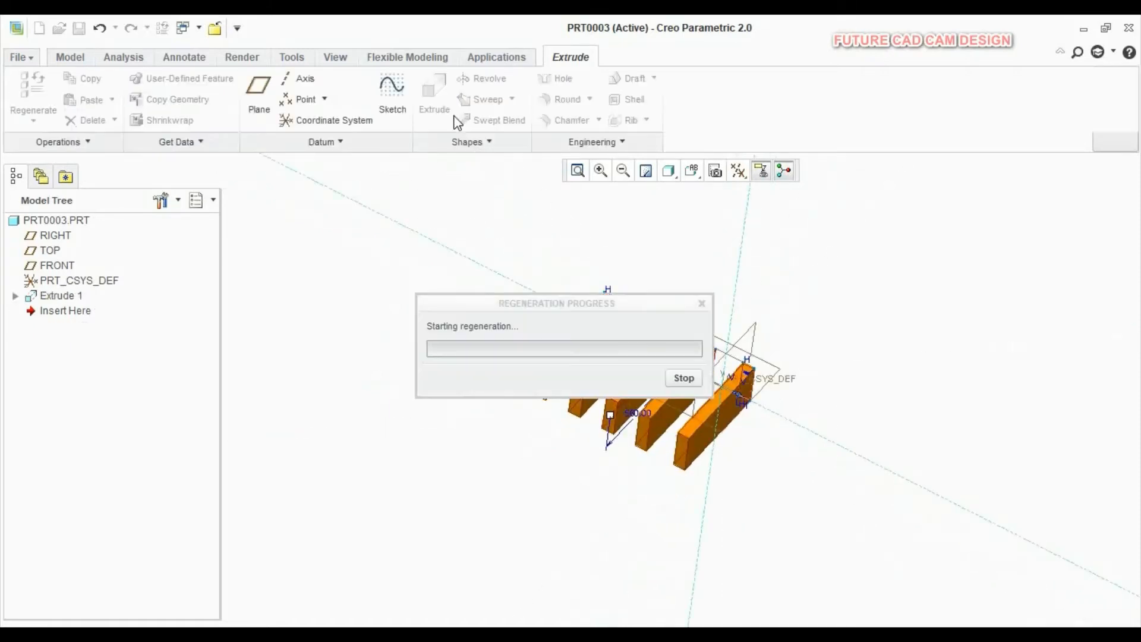
Start a sketch on the long outer side face of the end block, keeping the default reference and Right orientation.
mouse_move(732, 462)
middle_down()
mouse_move(721, 407)
mouse_move(749, 460)
middle_up()
scroll(654, 381, down, 5)
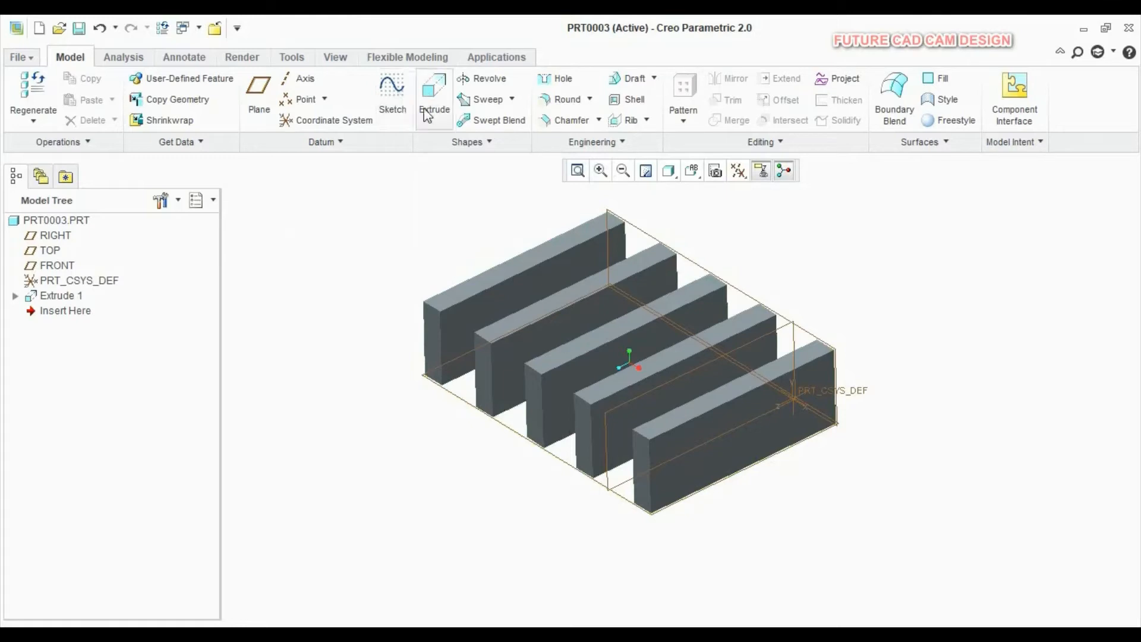
click(392, 113)
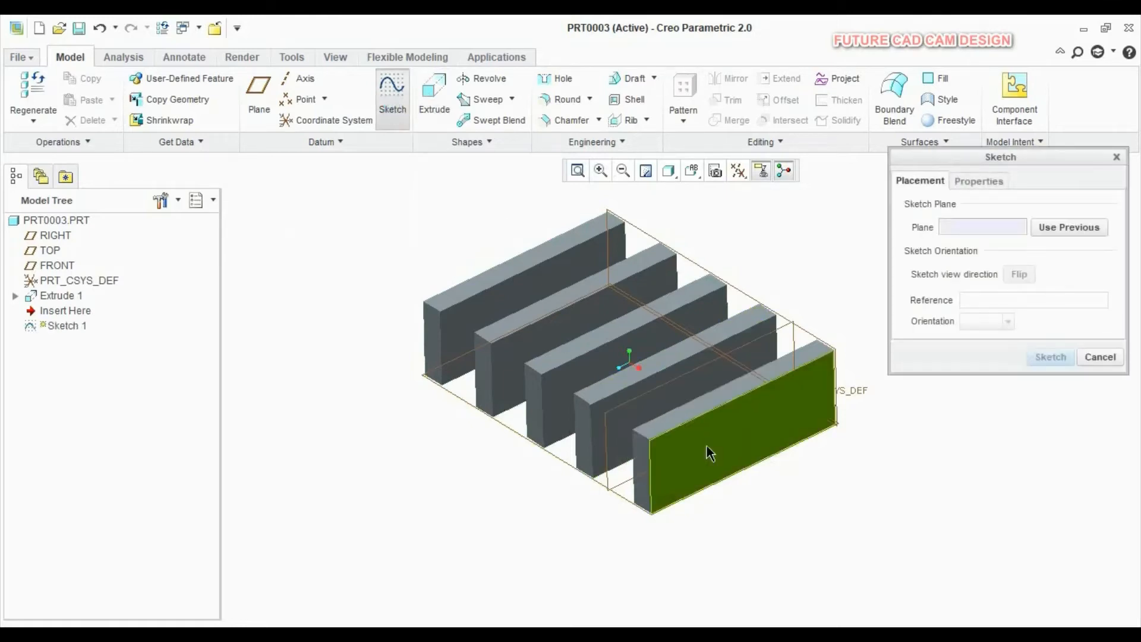
click(714, 465)
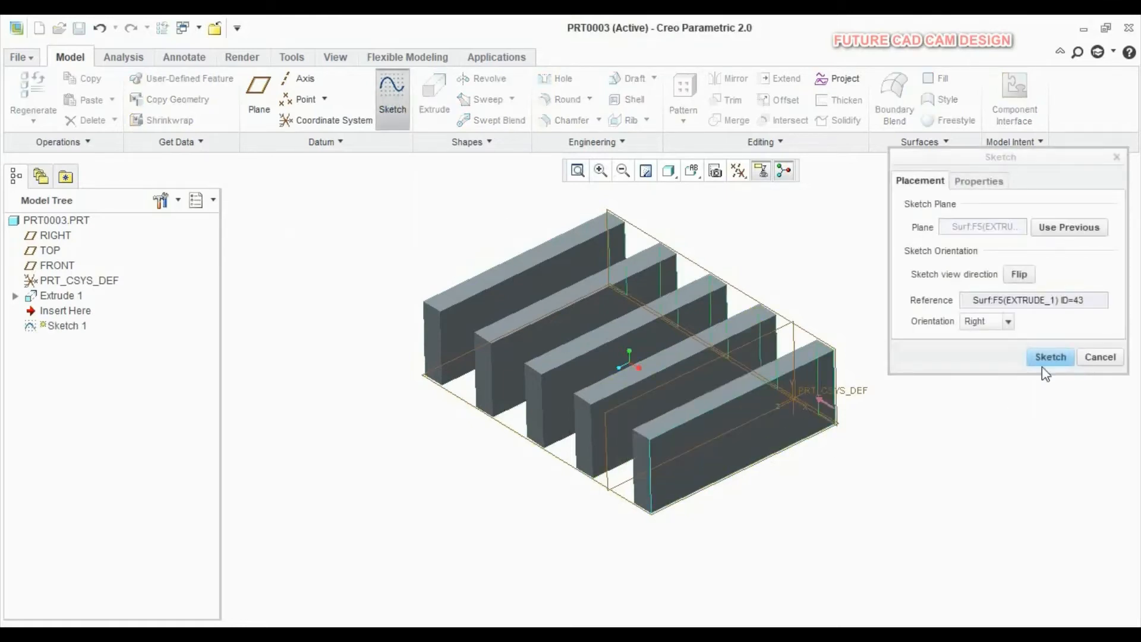
click(1050, 356)
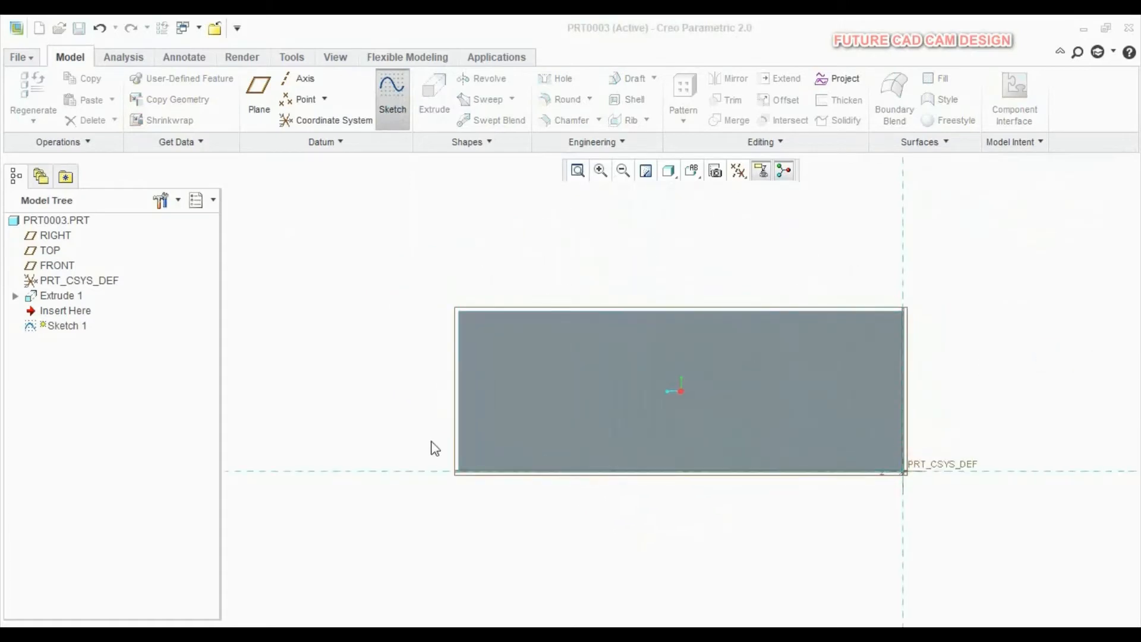
Add the top edge and the vertical edge opposite the coordinate system as sketch references.
click(356, 78)
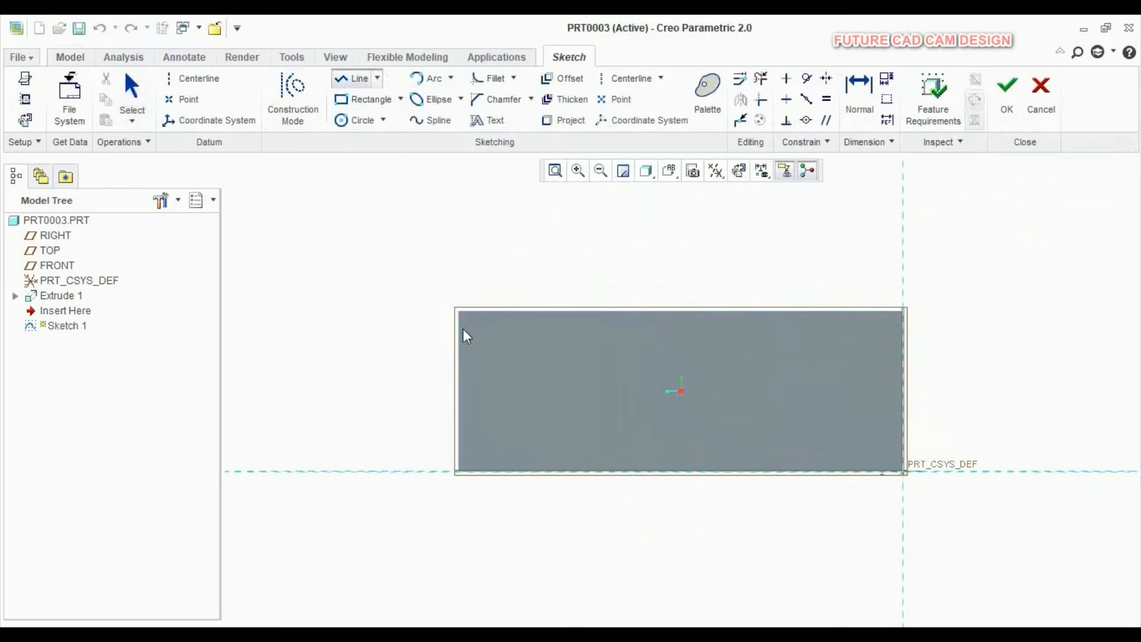
middle_click(399, 262)
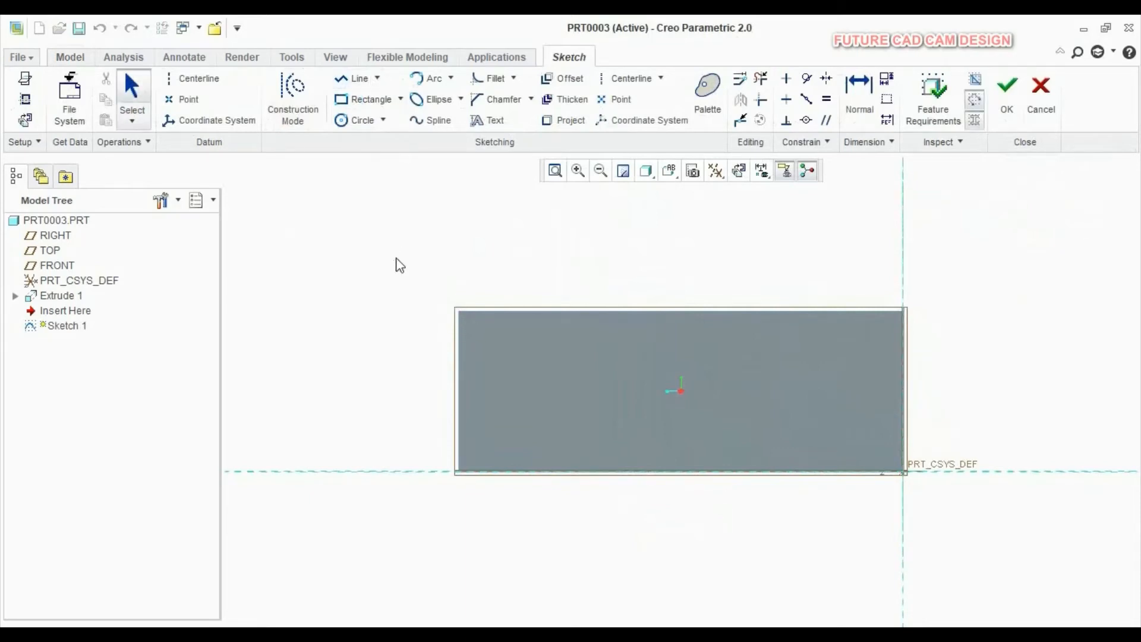
click(25, 102)
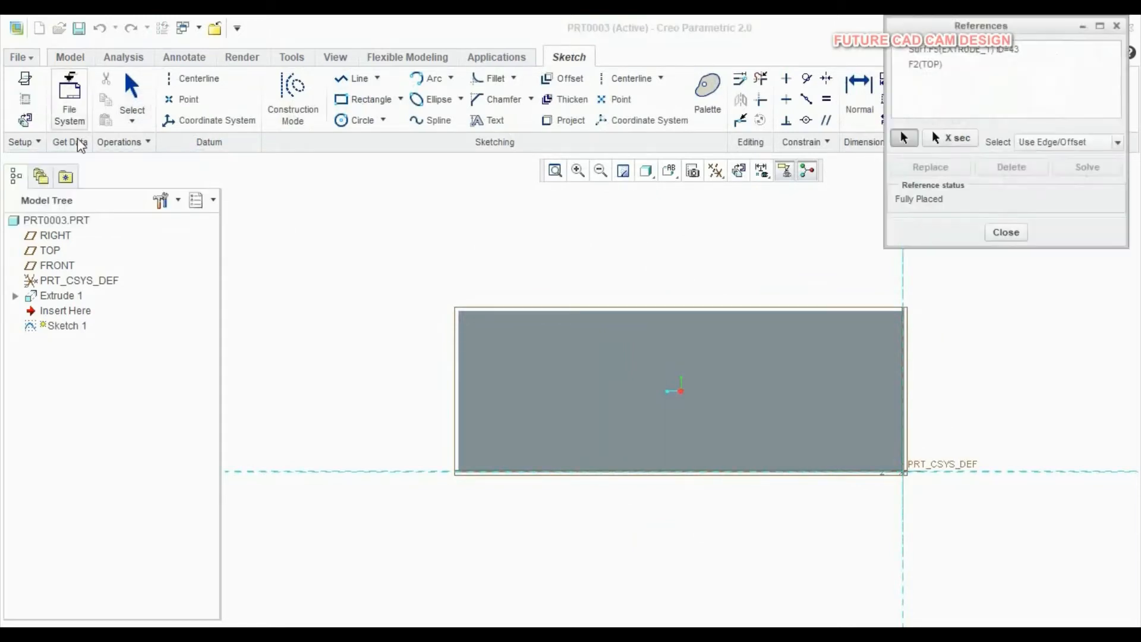
click(463, 371)
click(499, 315)
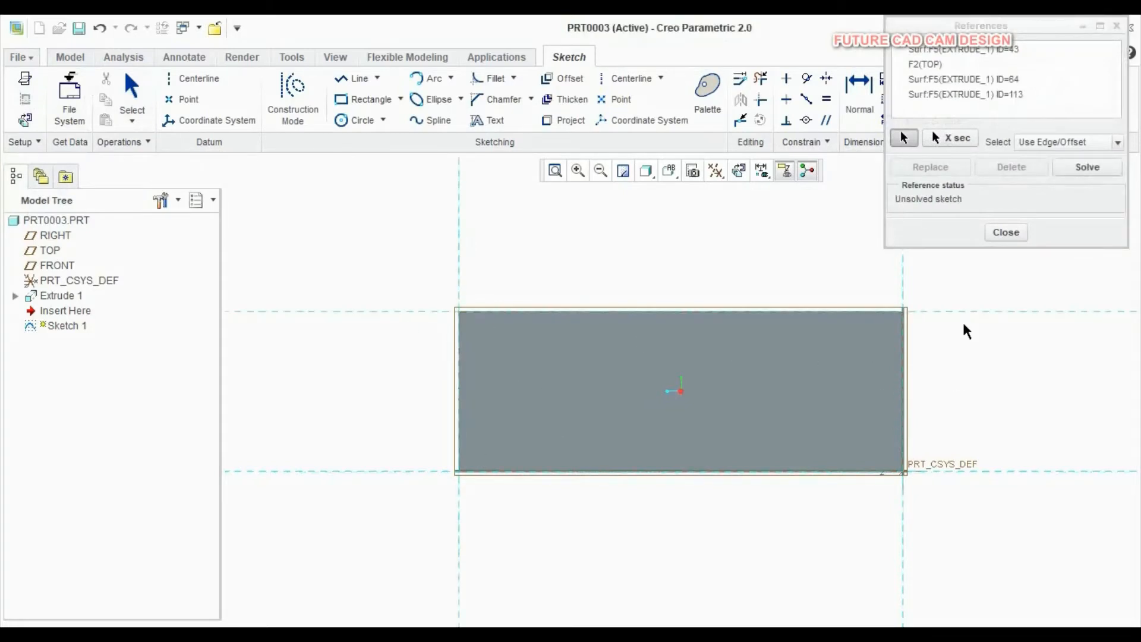
click(1020, 232)
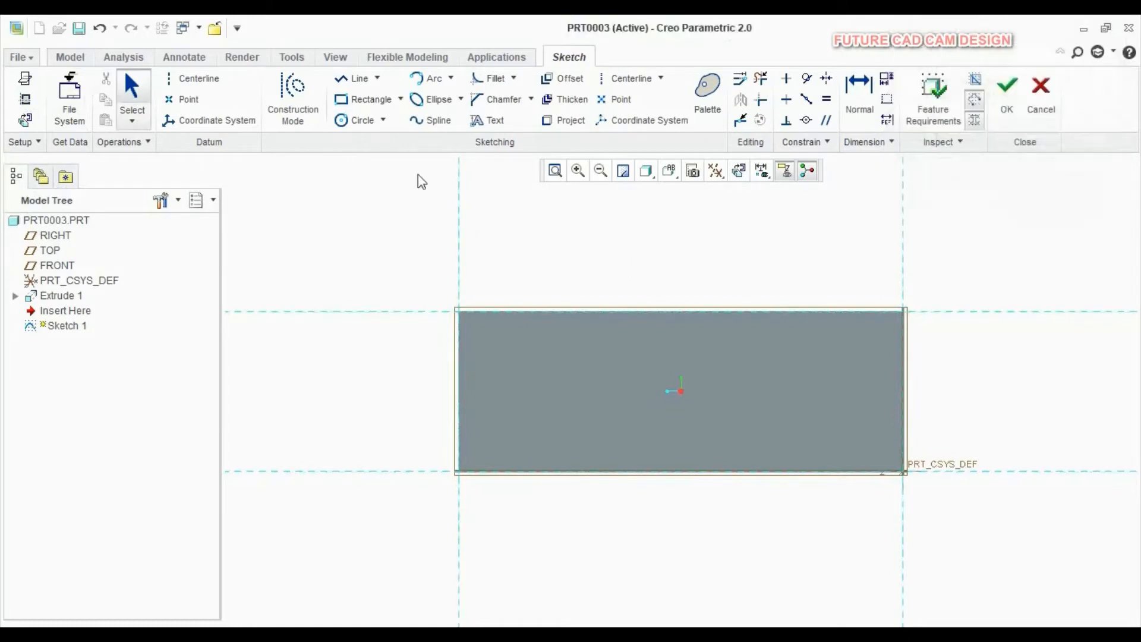
Sketch full-height rectangles at both ends of the face, about 96.5 and 90 wide, and finish the sketch.
click(364, 100)
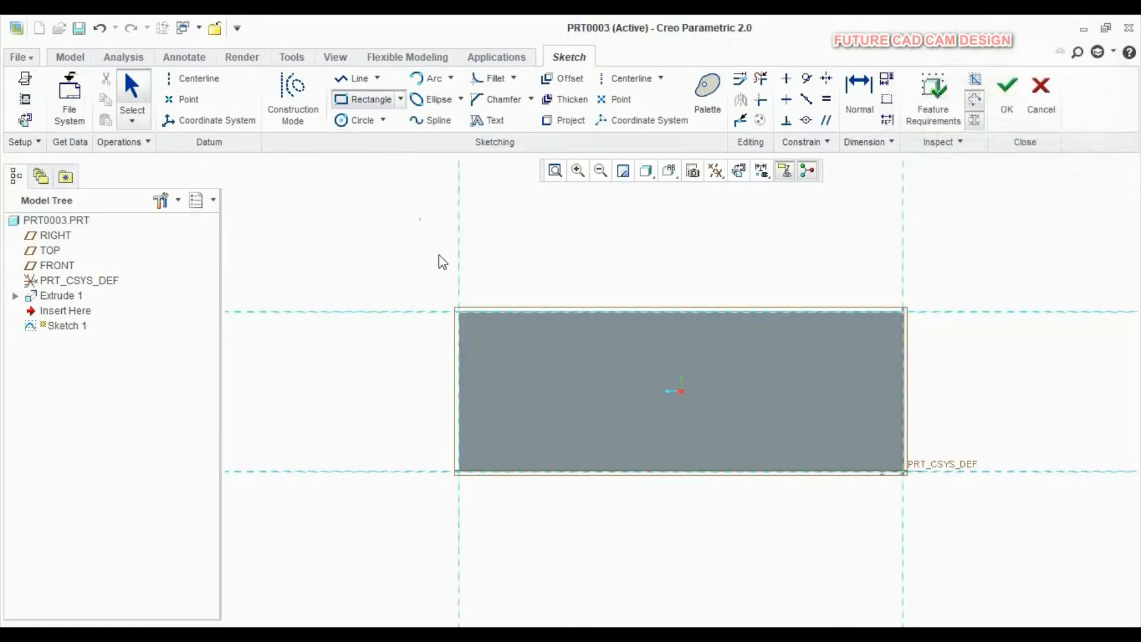
click(460, 310)
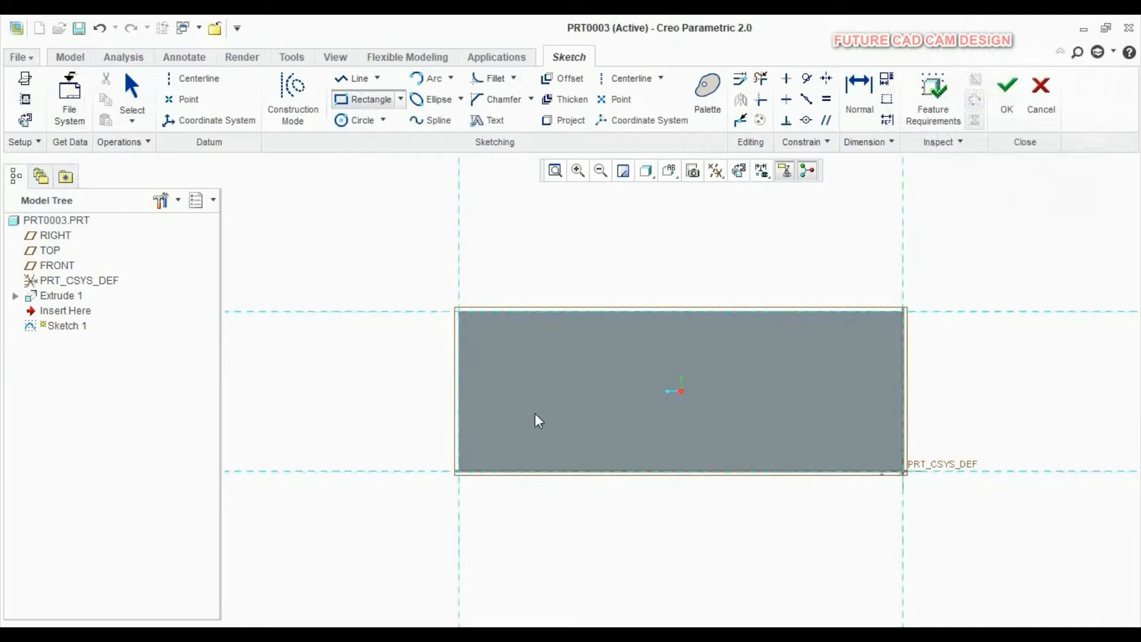
click(536, 469)
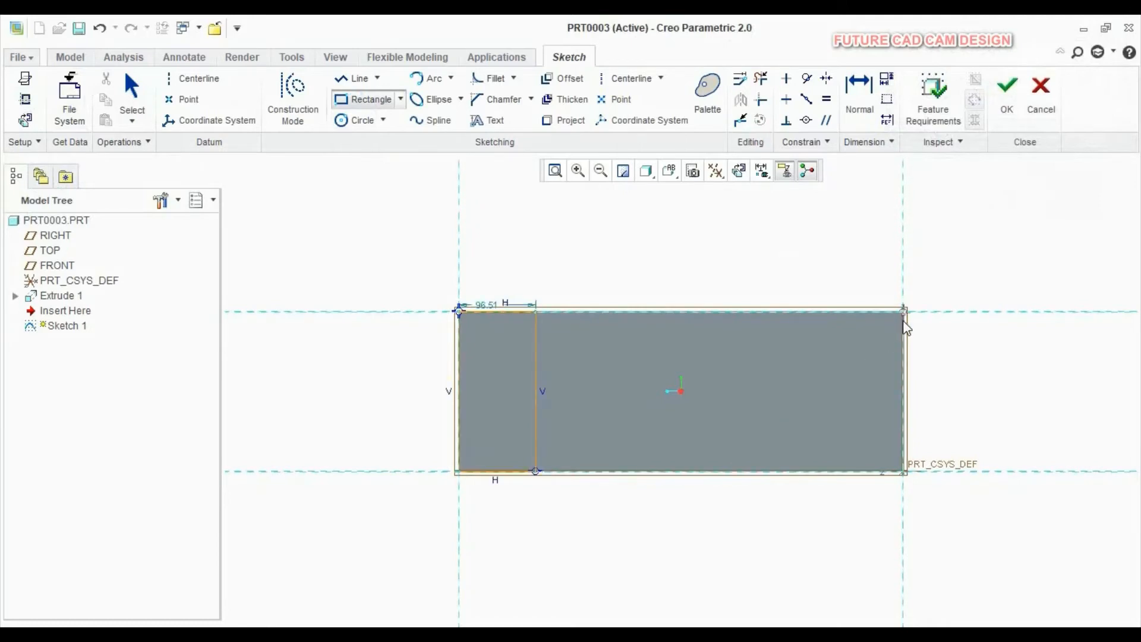
click(904, 312)
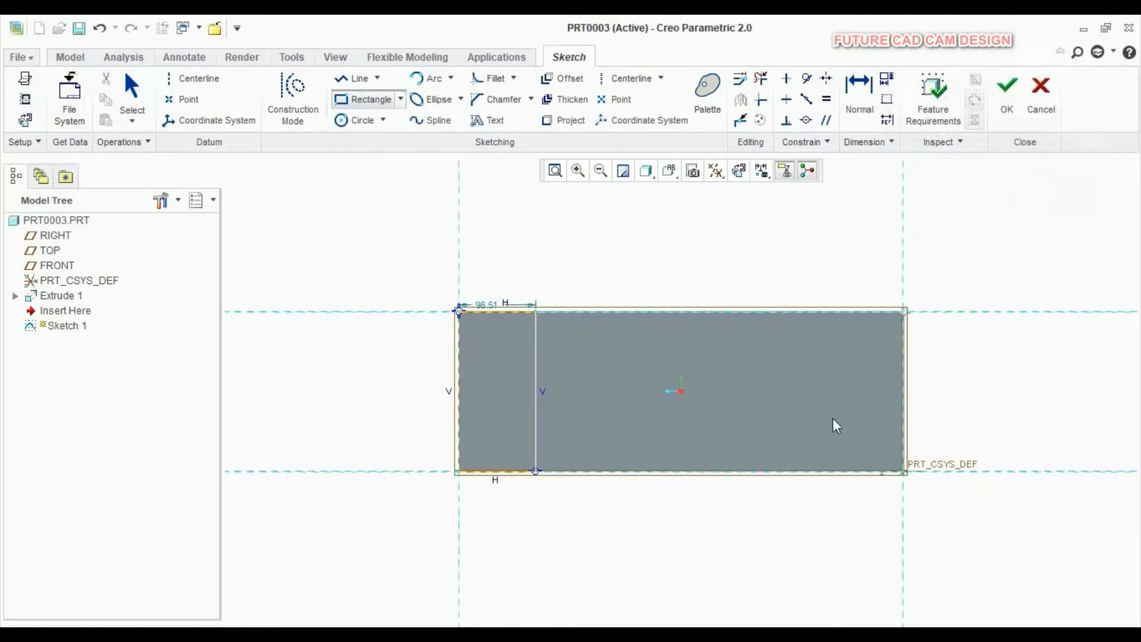
click(832, 471)
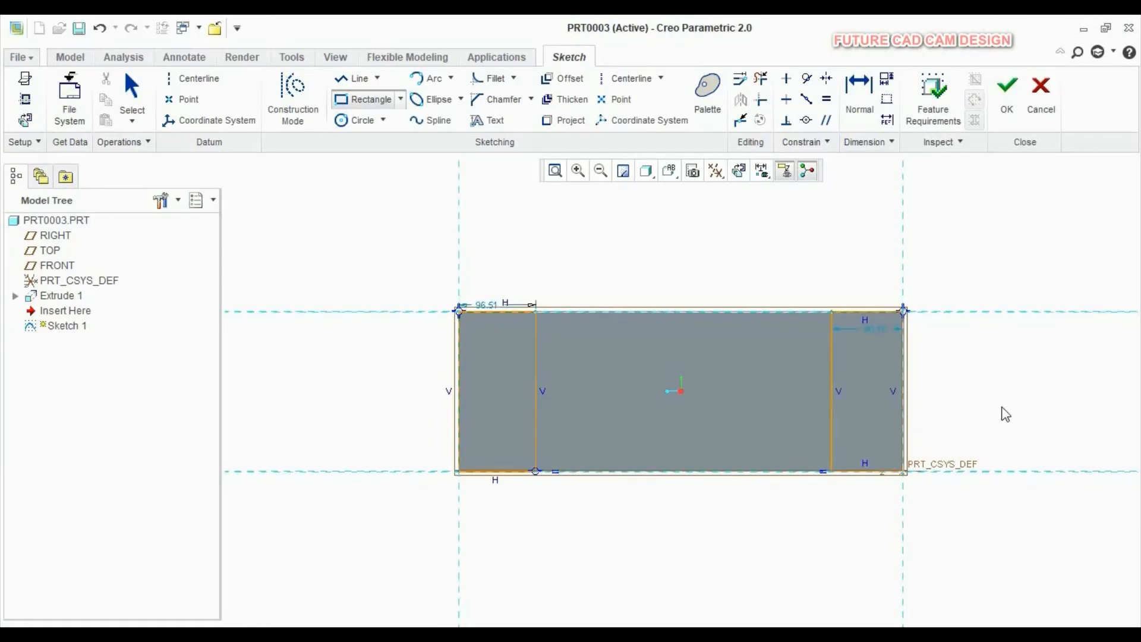
middle_click(1000, 415)
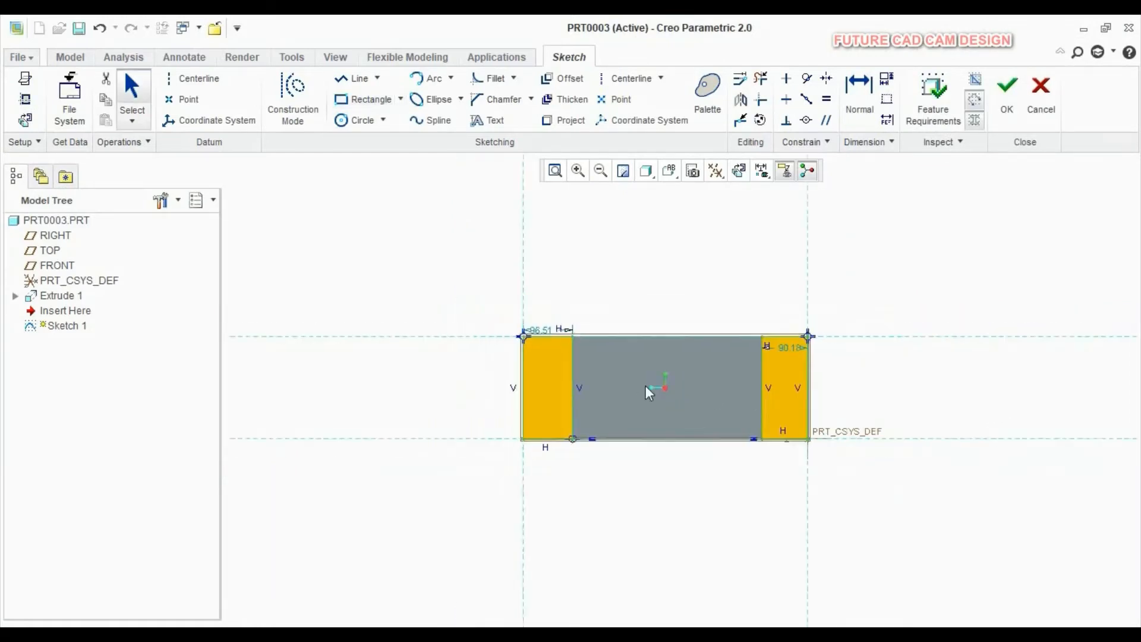
mouse_move(650, 390)
middle_down()
mouse_move(662, 385)
mouse_move(591, 419)
mouse_move(589, 473)
middle_up()
scroll(589, 474, up, 3)
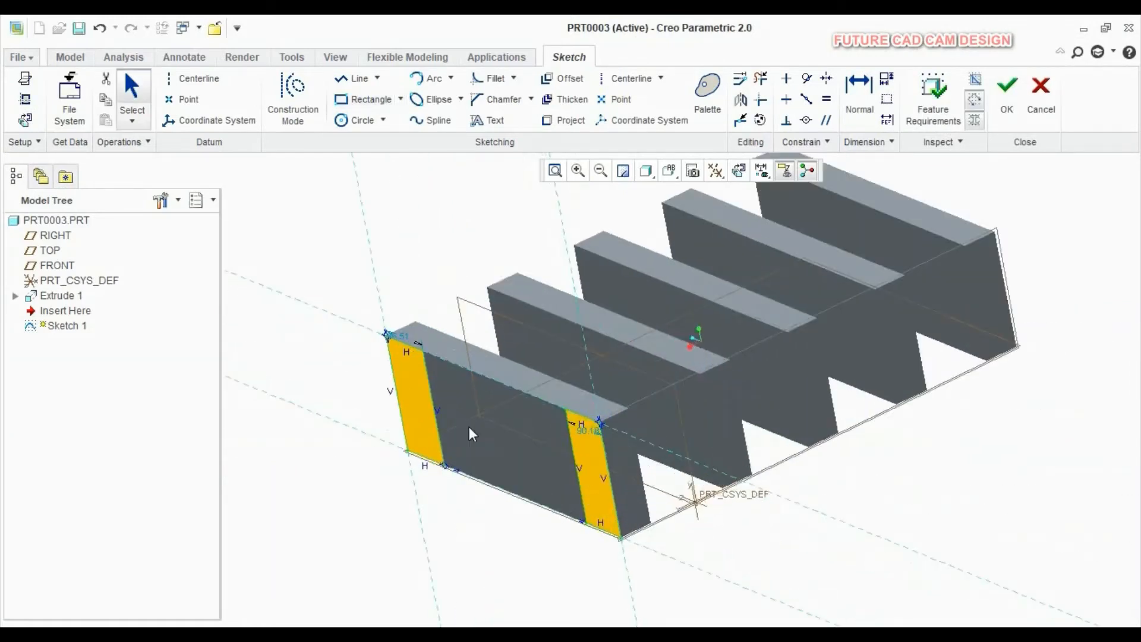
scroll(502, 450, down, 1)
scroll(503, 450, down, 1)
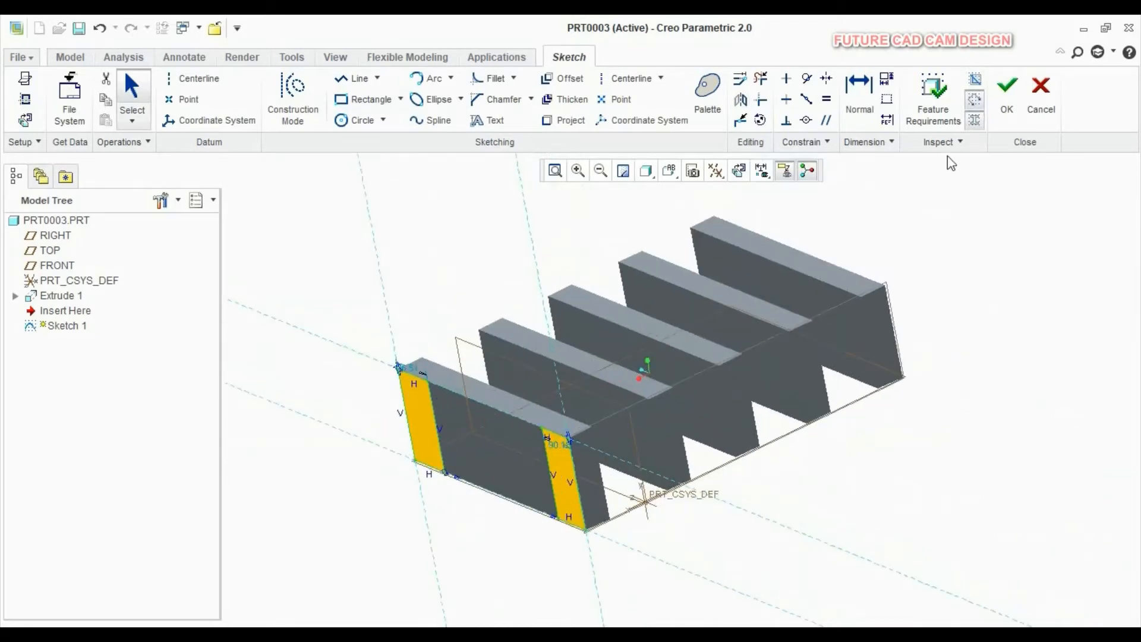
click(1000, 111)
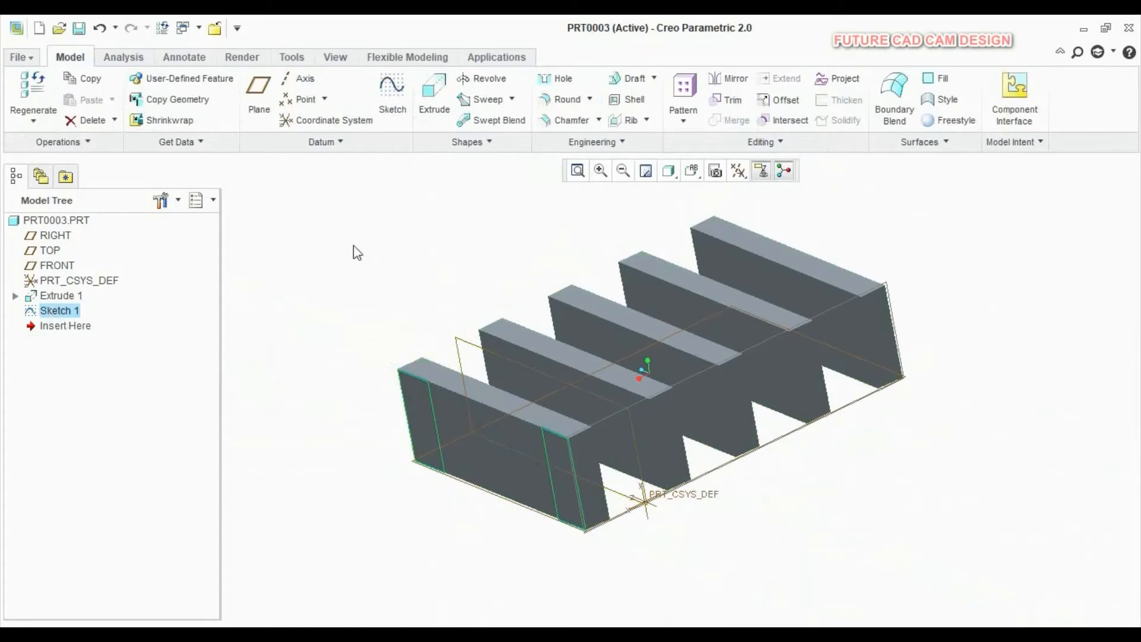
Extrude the two-rectangle sketch to a one-sided depth of 184.80, and switch it to a symmetric depth of 271.70.
click(435, 111)
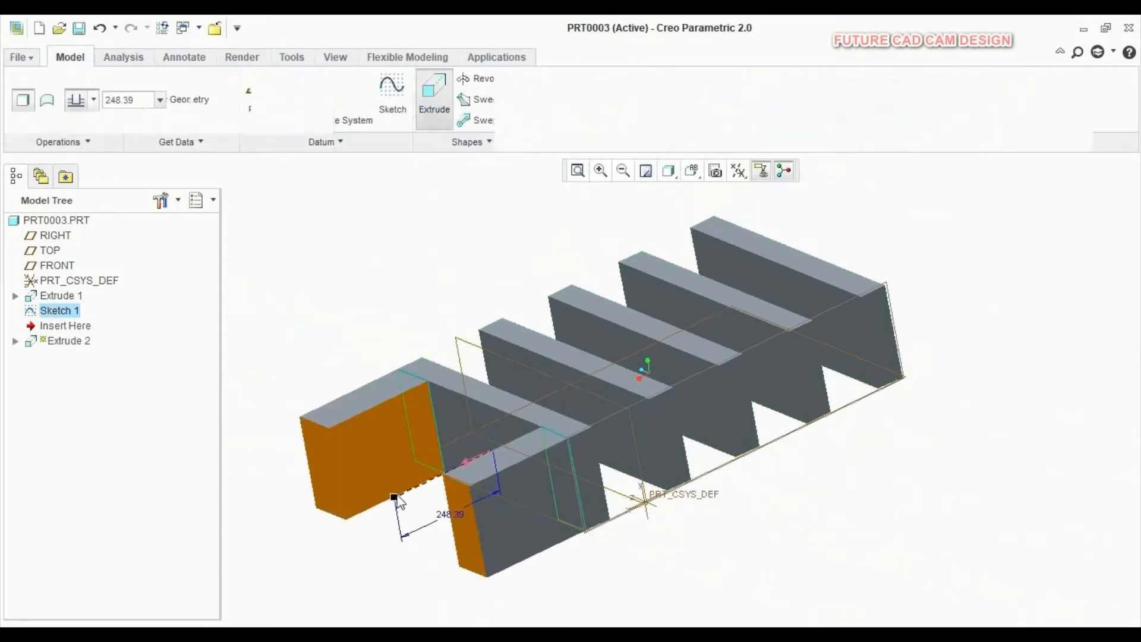
drag(394, 497, 418, 485)
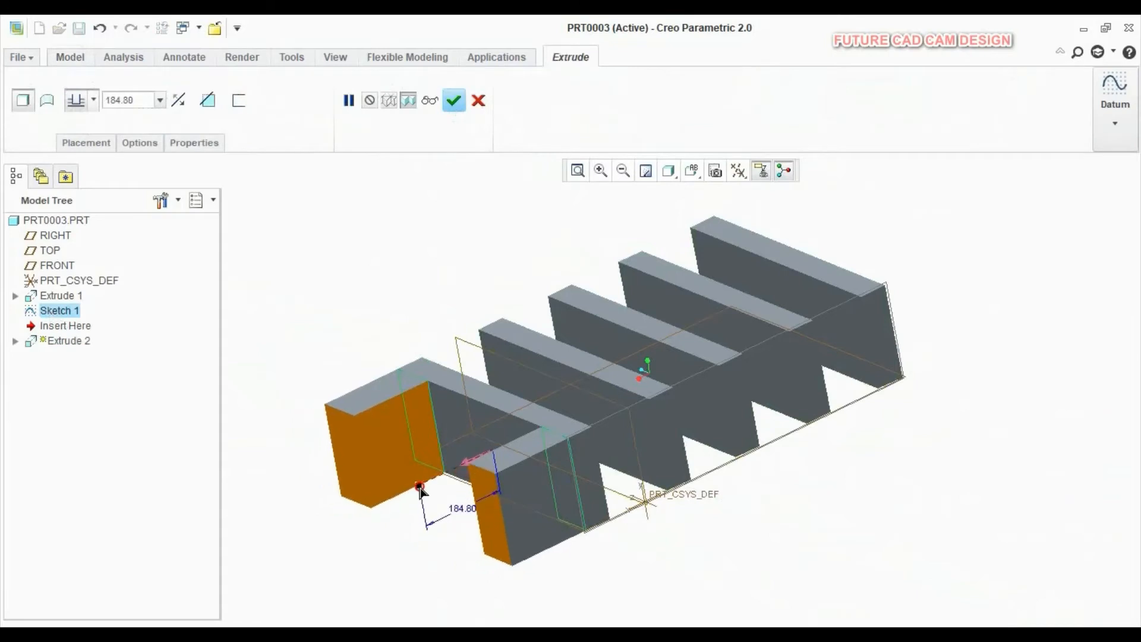
click(93, 103)
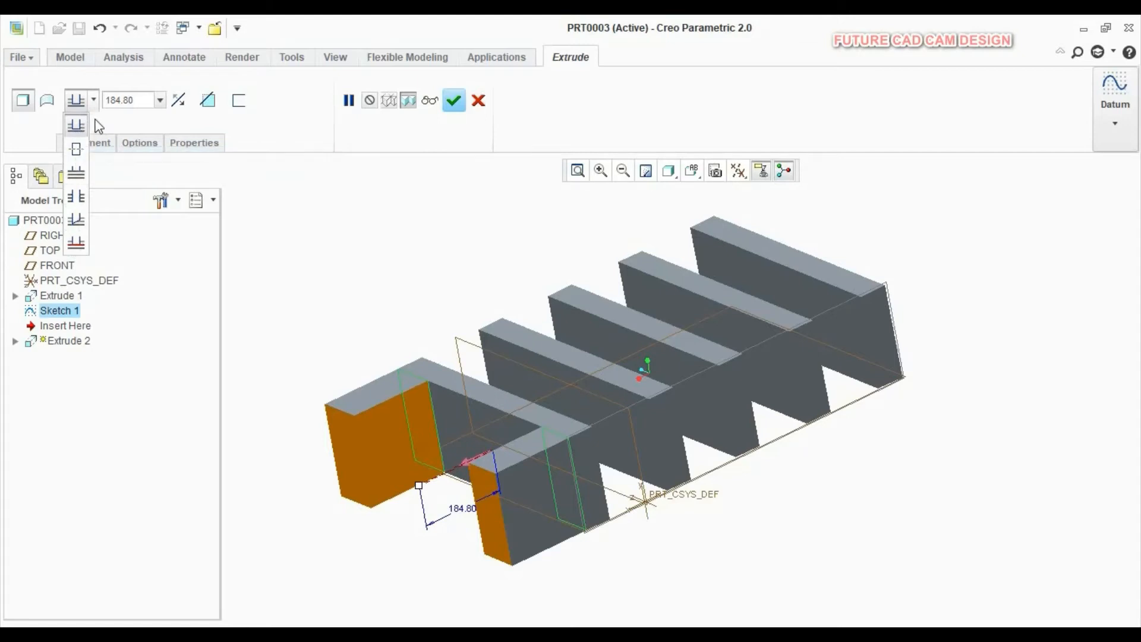
click(77, 150)
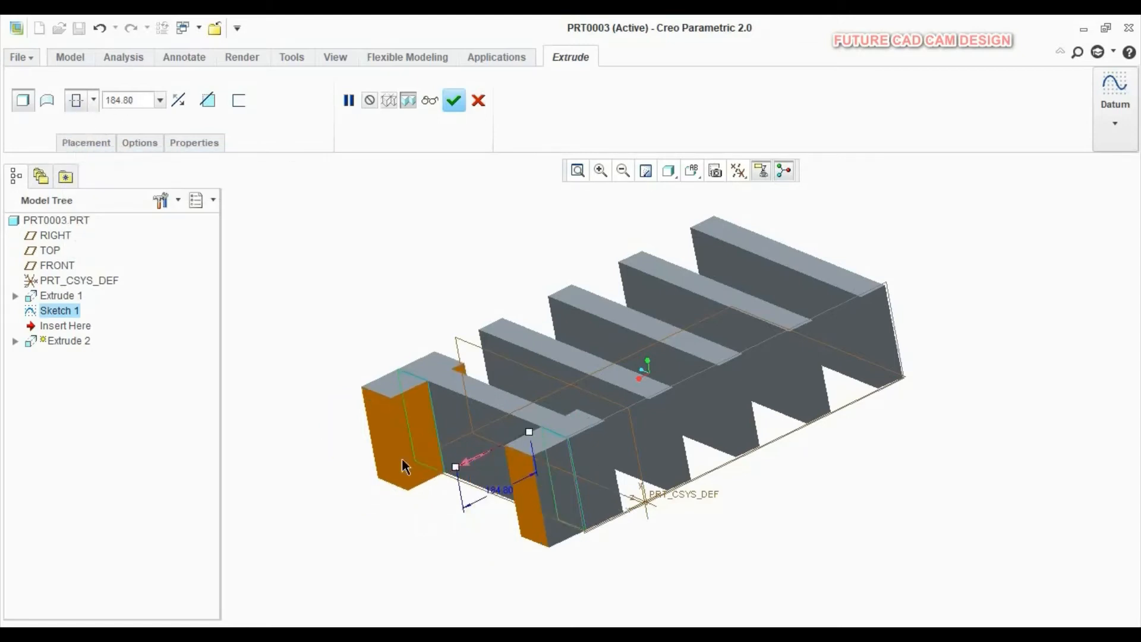
drag(456, 470, 447, 502)
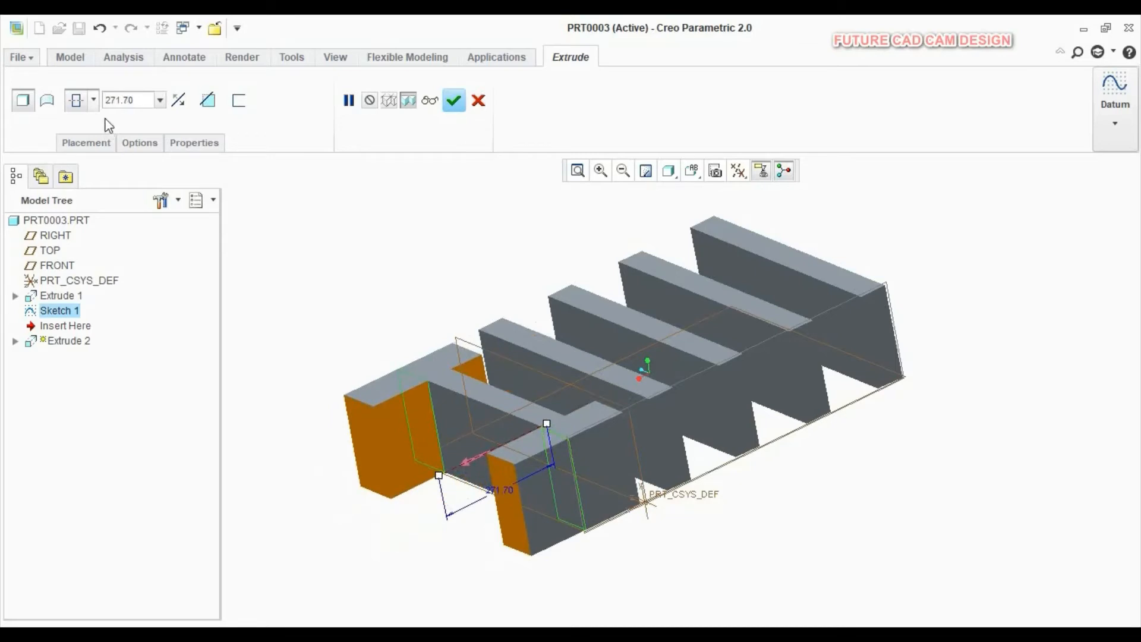
Change the extrusion depth type to the next surface and flip the direction toward the neighbouring blocks.
click(94, 100)
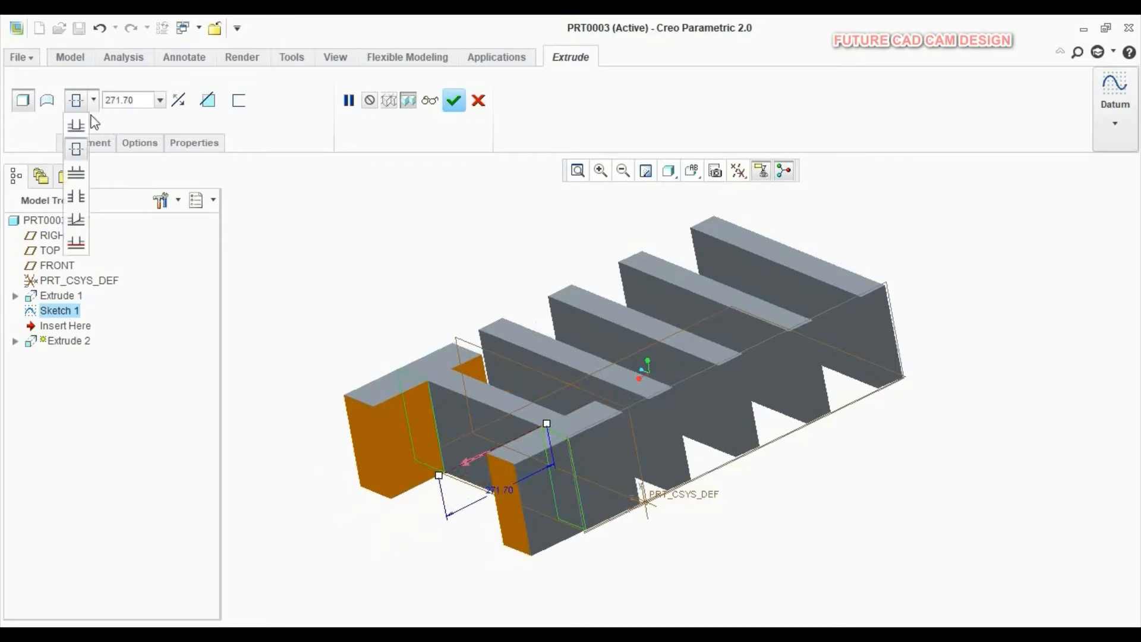
click(76, 176)
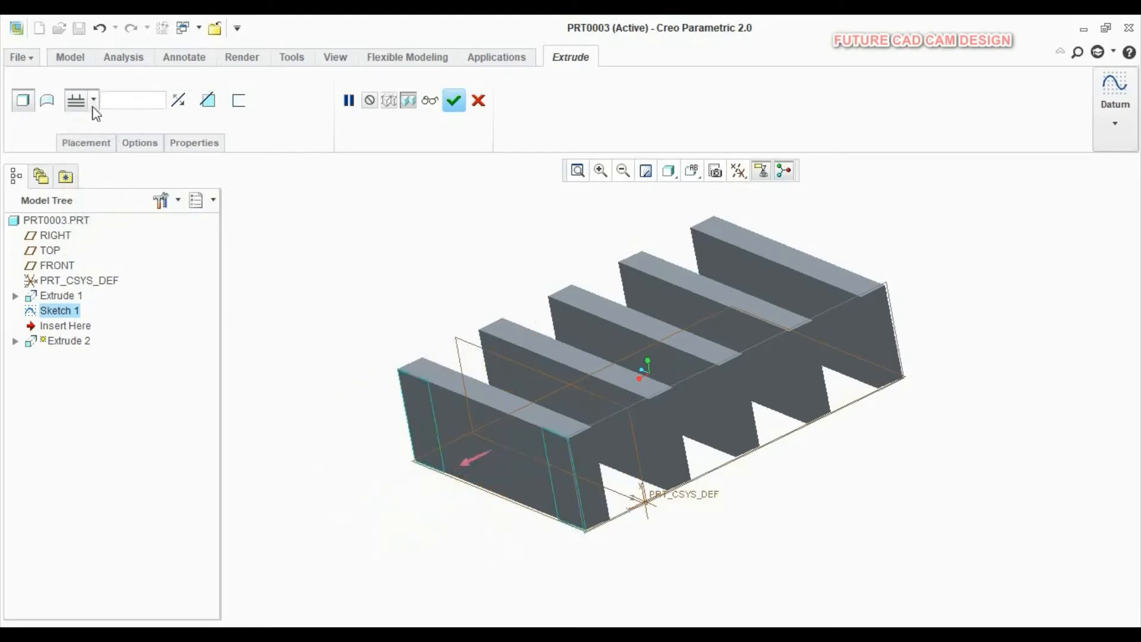
click(471, 458)
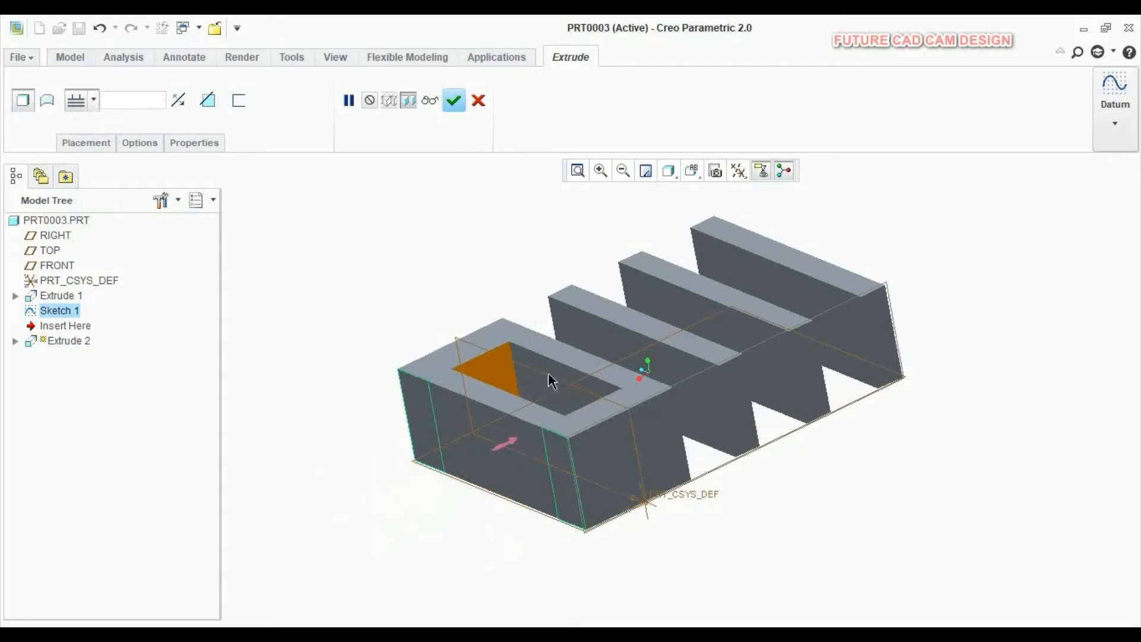
scroll(573, 420, down, 3)
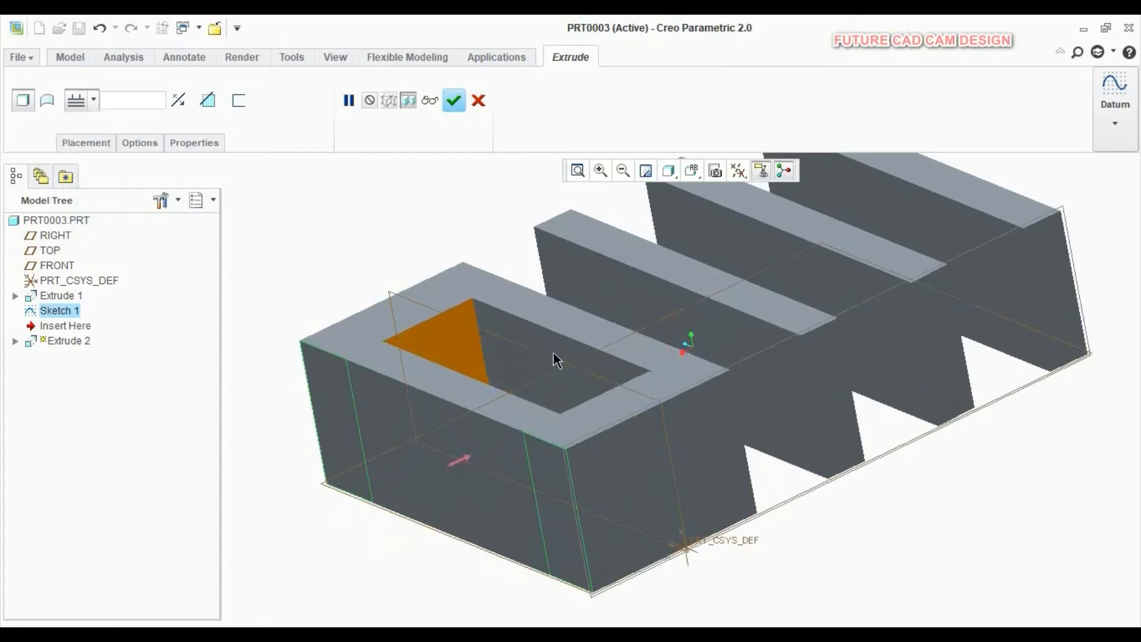
scroll(568, 361, up, 2)
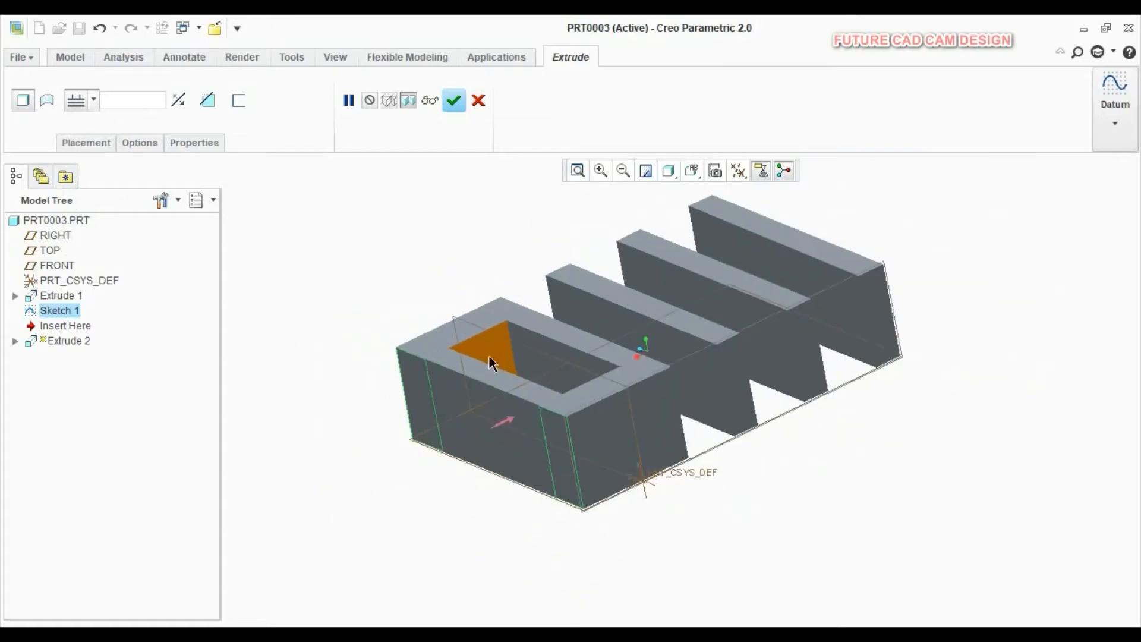
Set the extrusion depth type to intersect with all surfaces across the row of blocks.
click(94, 99)
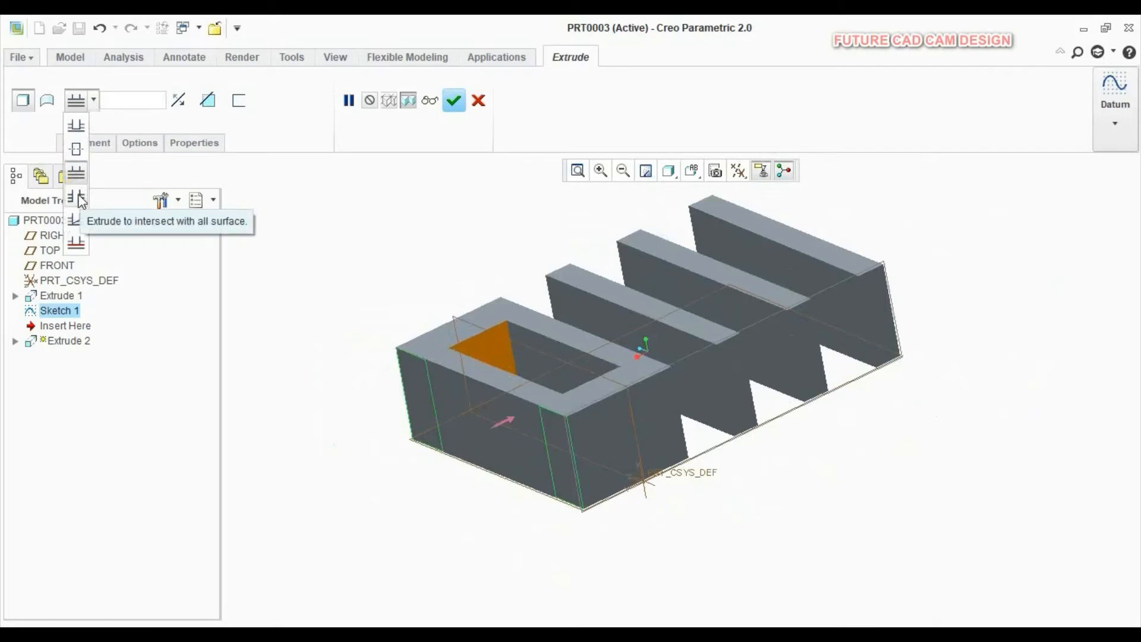
click(81, 198)
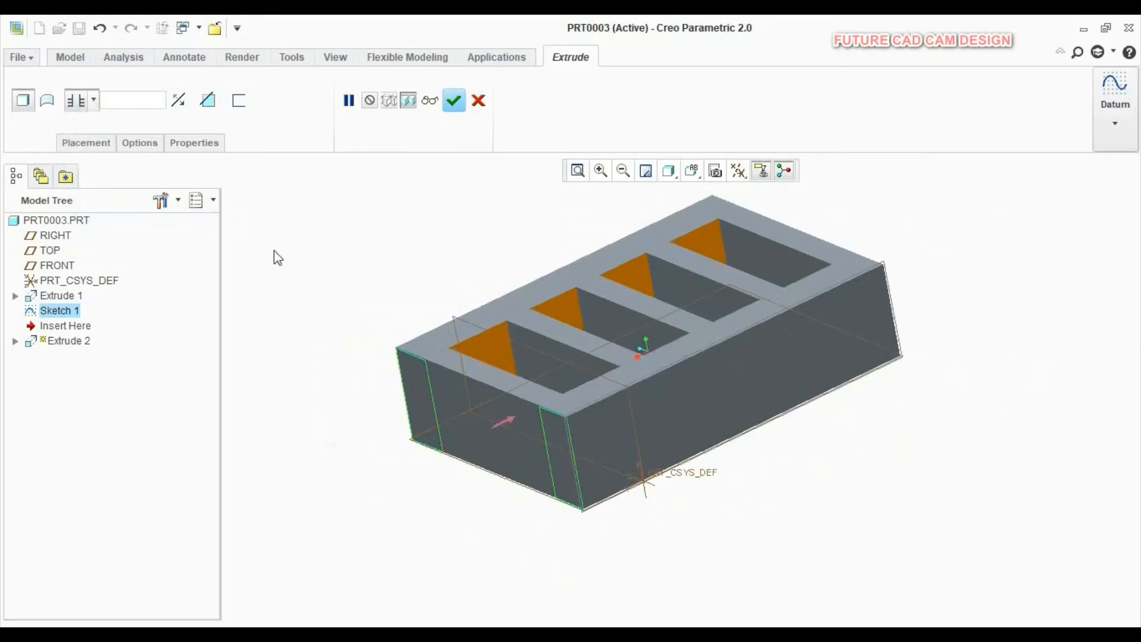
Set the extrusion depth type to the selected surface and pick the front face of the third block.
click(94, 99)
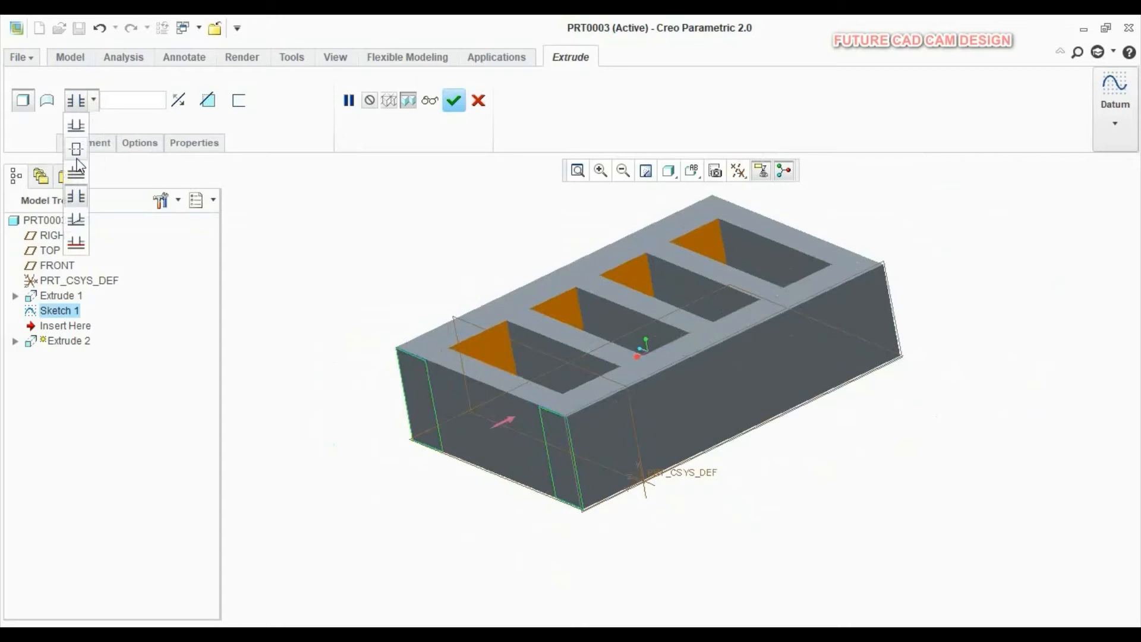
click(75, 220)
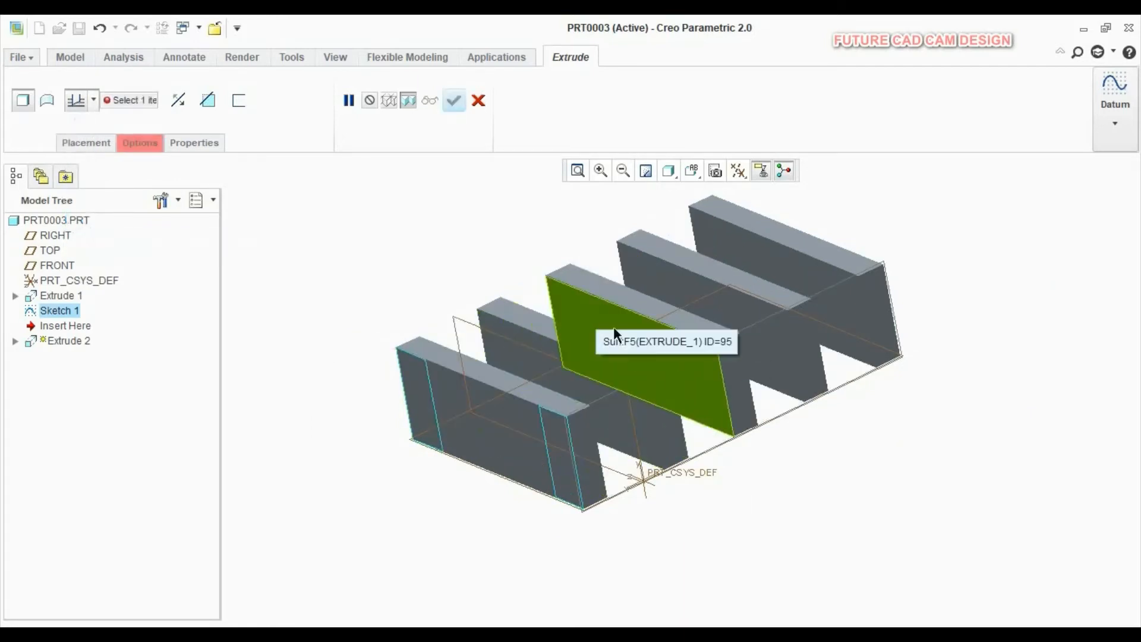
click(615, 327)
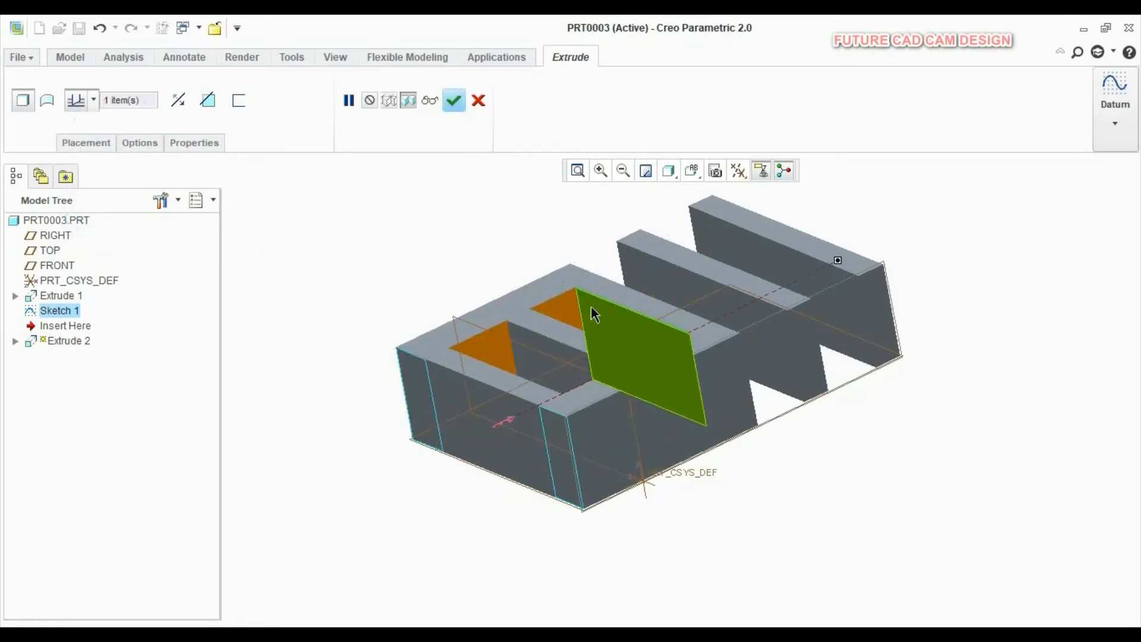
Extrude to a selected point, curve, plane or surface, pick the farthest block's top front edge, and complete the feature.
click(94, 102)
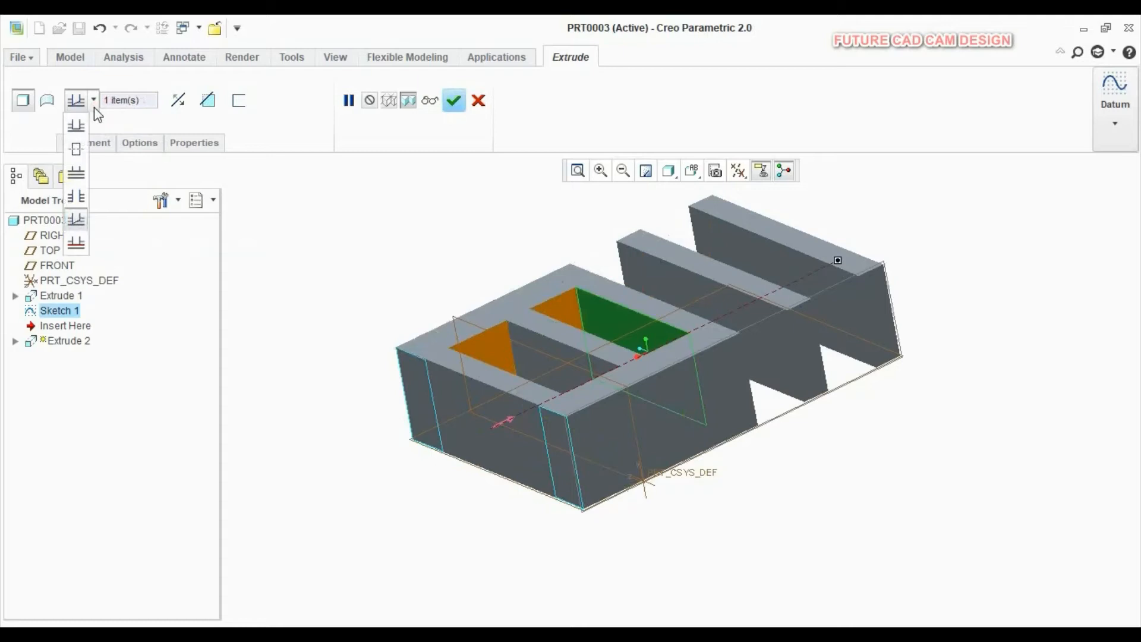
click(77, 244)
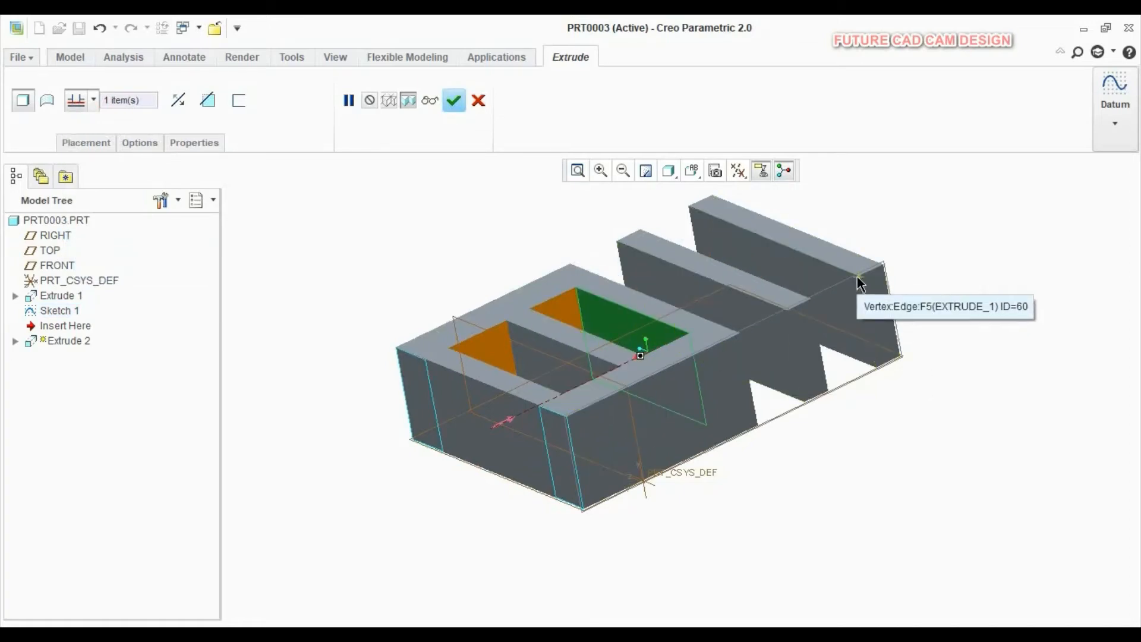
click(820, 264)
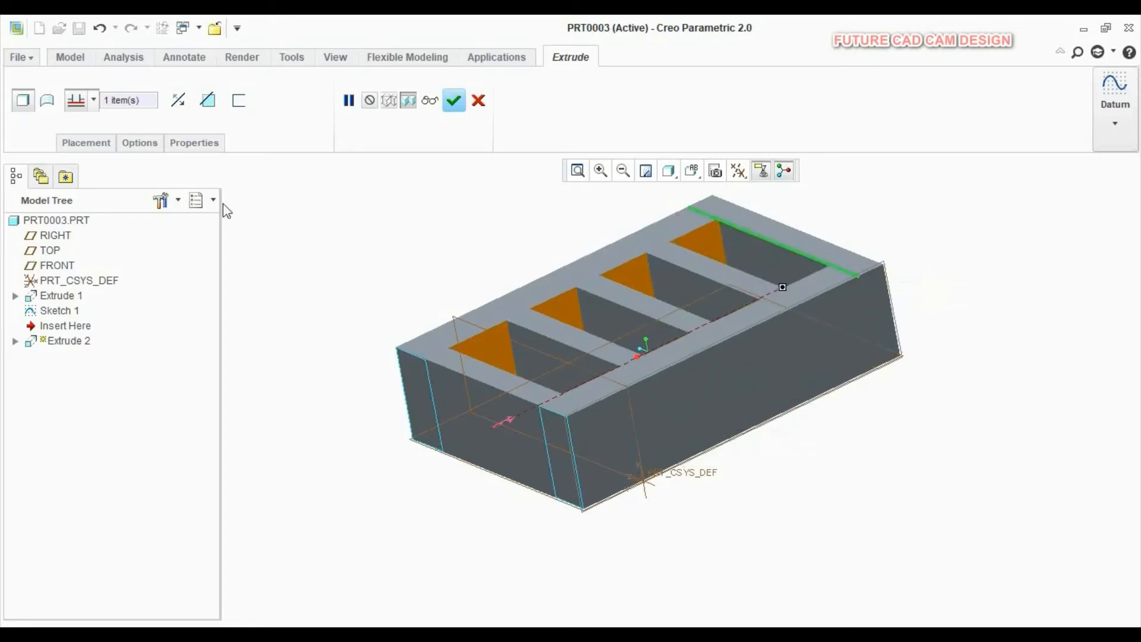
click(94, 100)
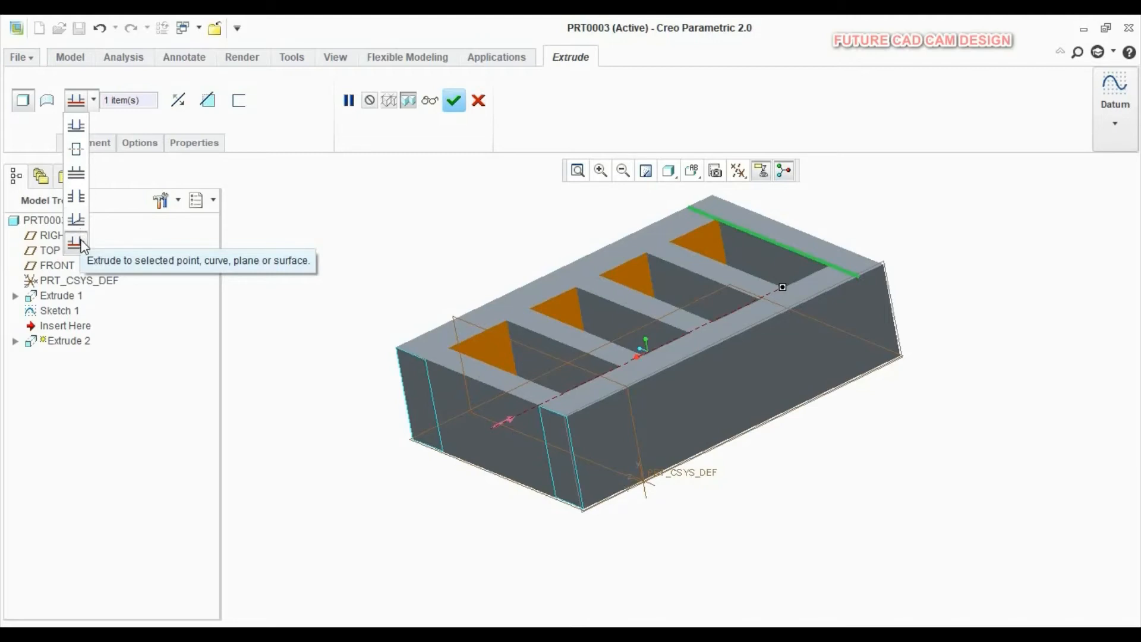
click(345, 229)
click(453, 103)
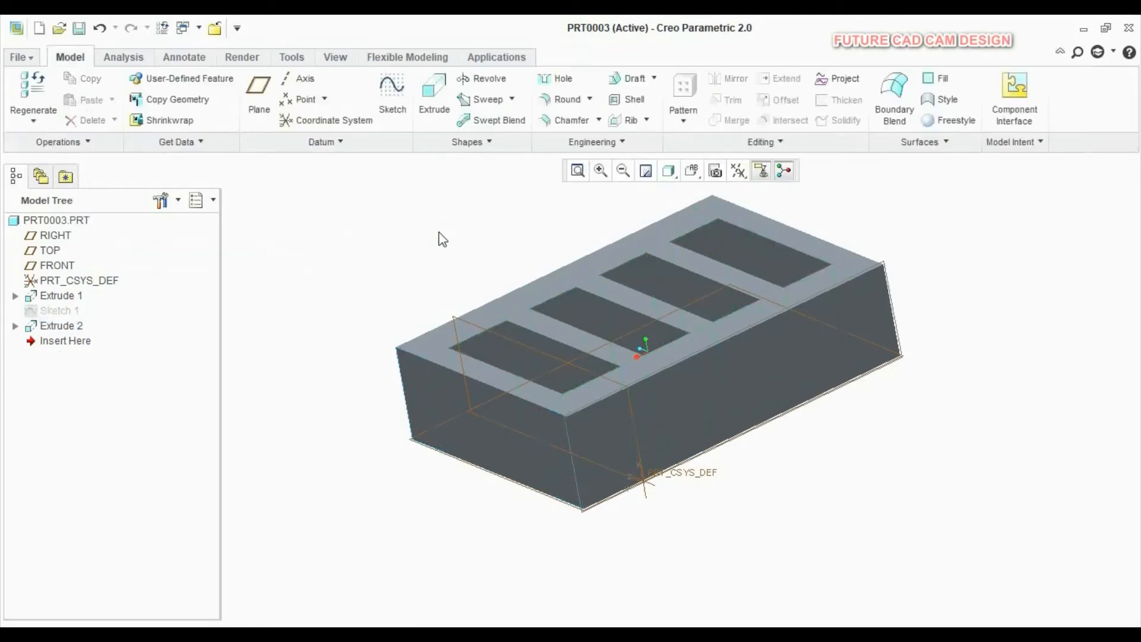
Sketch a rectangle about 267.4 wide in the middle of the near end face and finish the sketch.
mouse_move(758, 380)
middle_down()
mouse_move(790, 444)
mouse_move(800, 361)
middle_up()
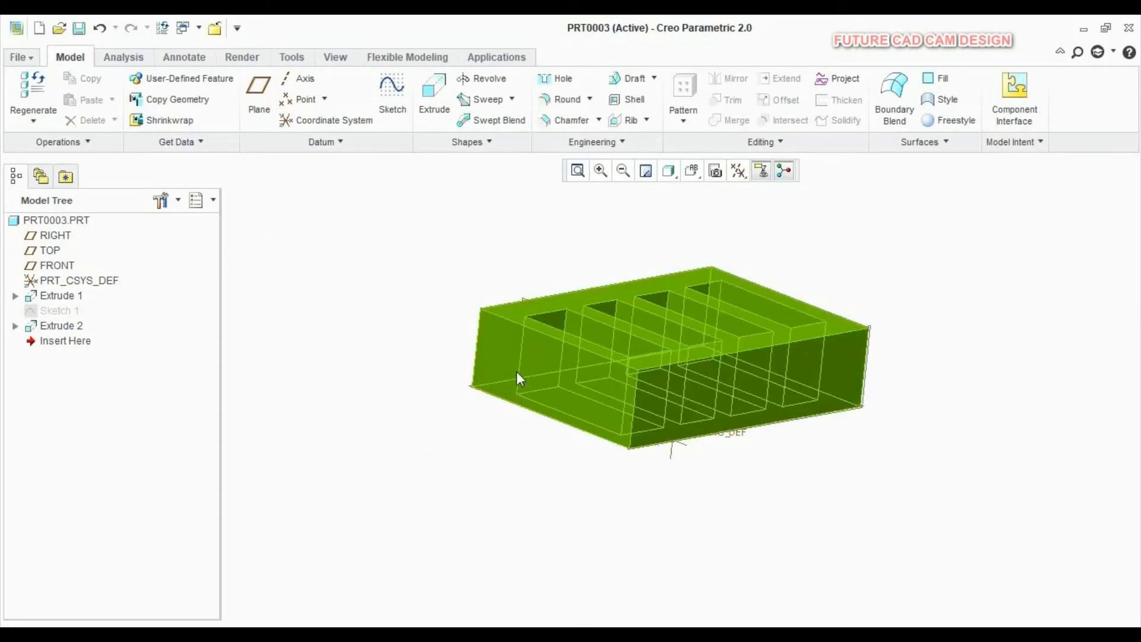
click(395, 106)
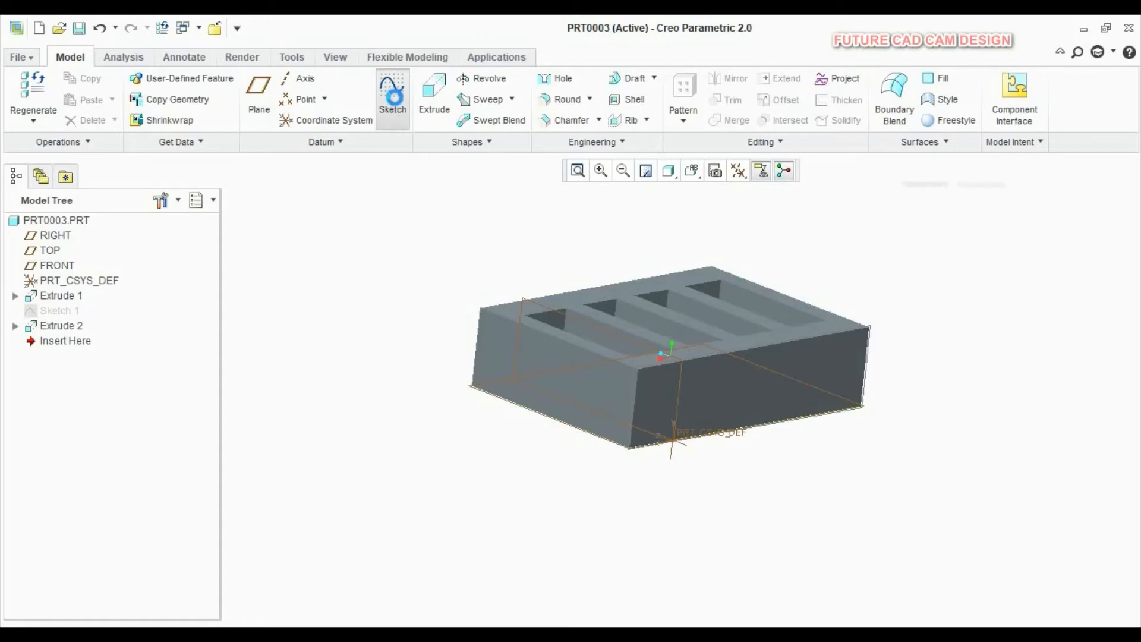
click(499, 338)
click(1052, 357)
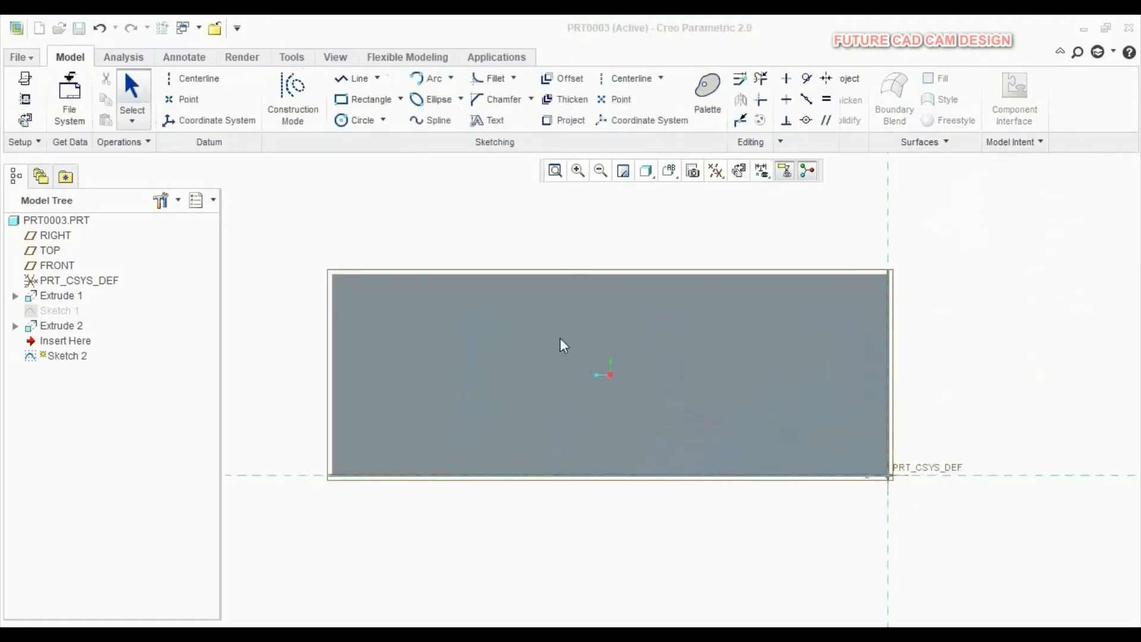
click(366, 99)
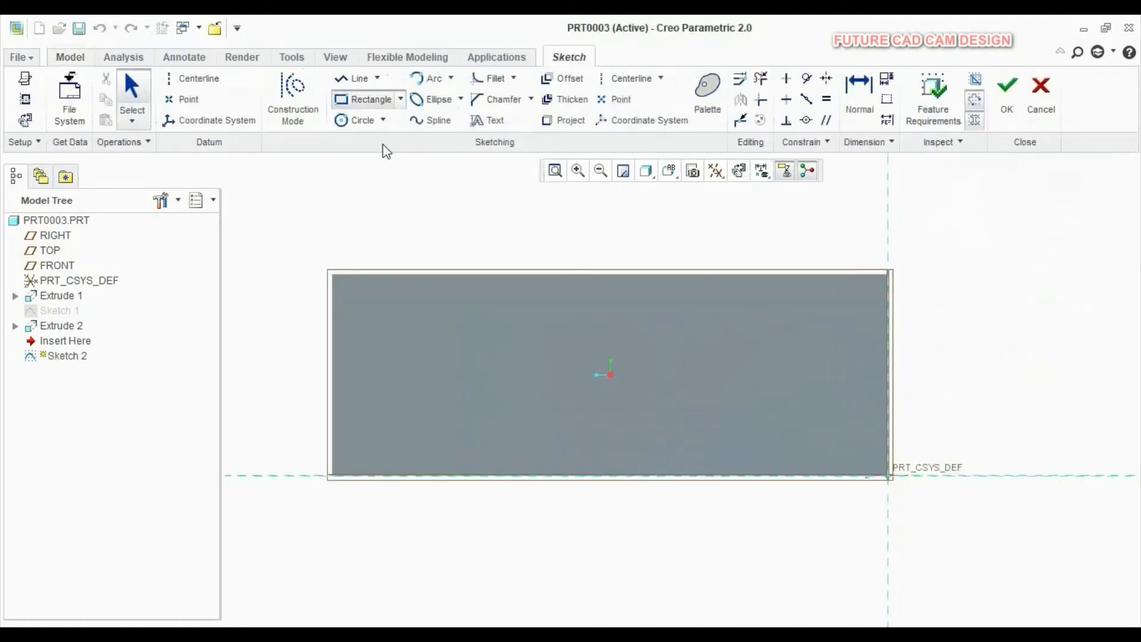
click(474, 330)
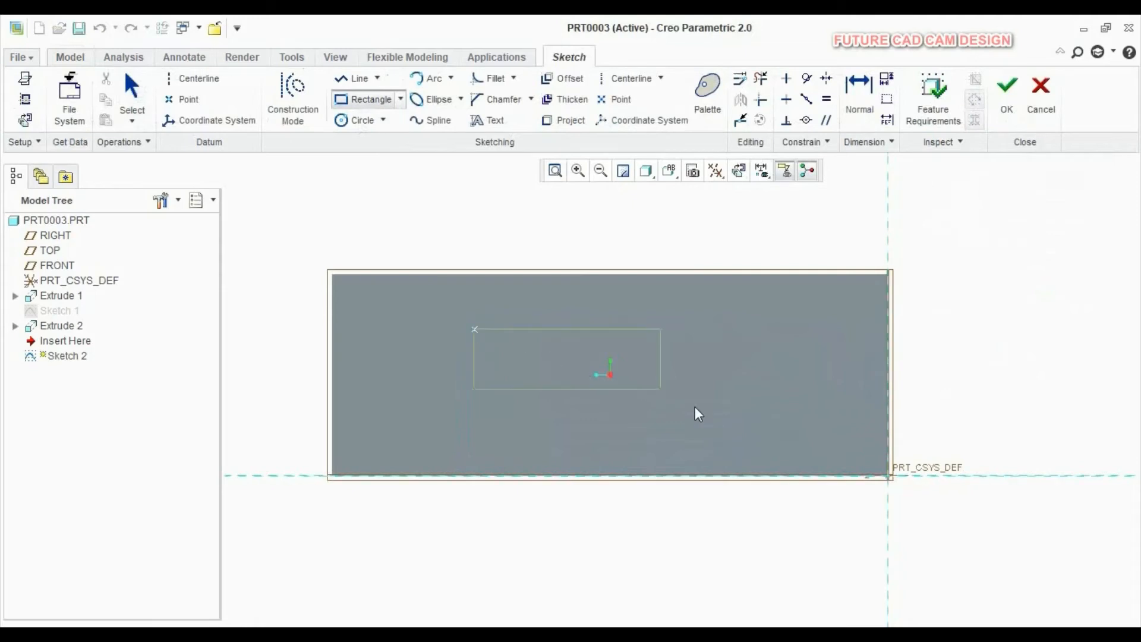
click(739, 426)
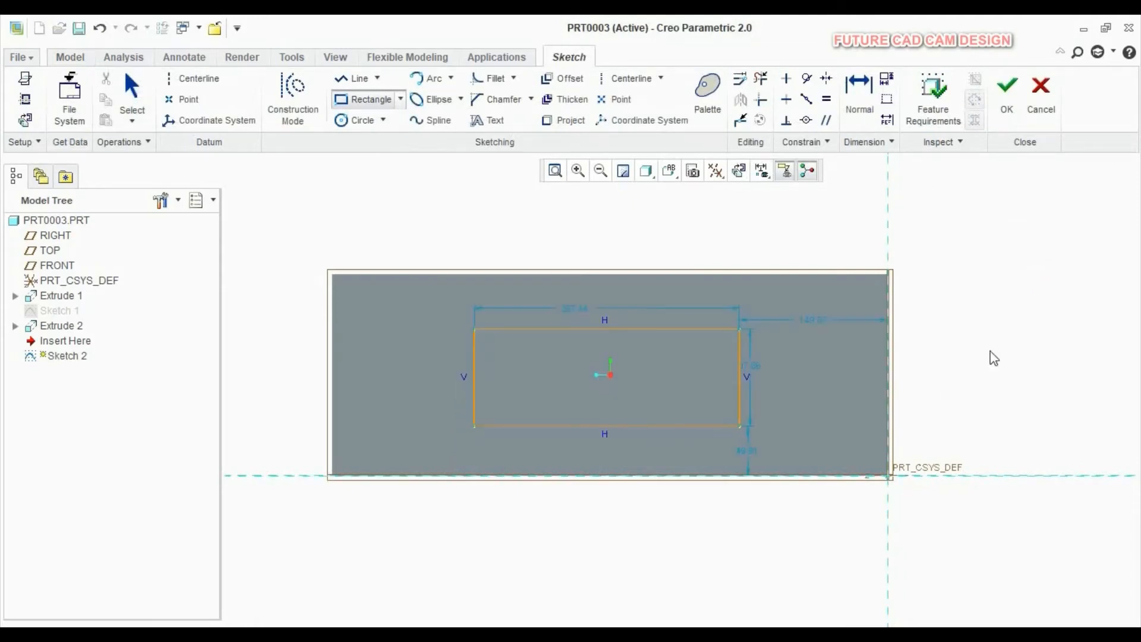
scroll(705, 377, up, 4)
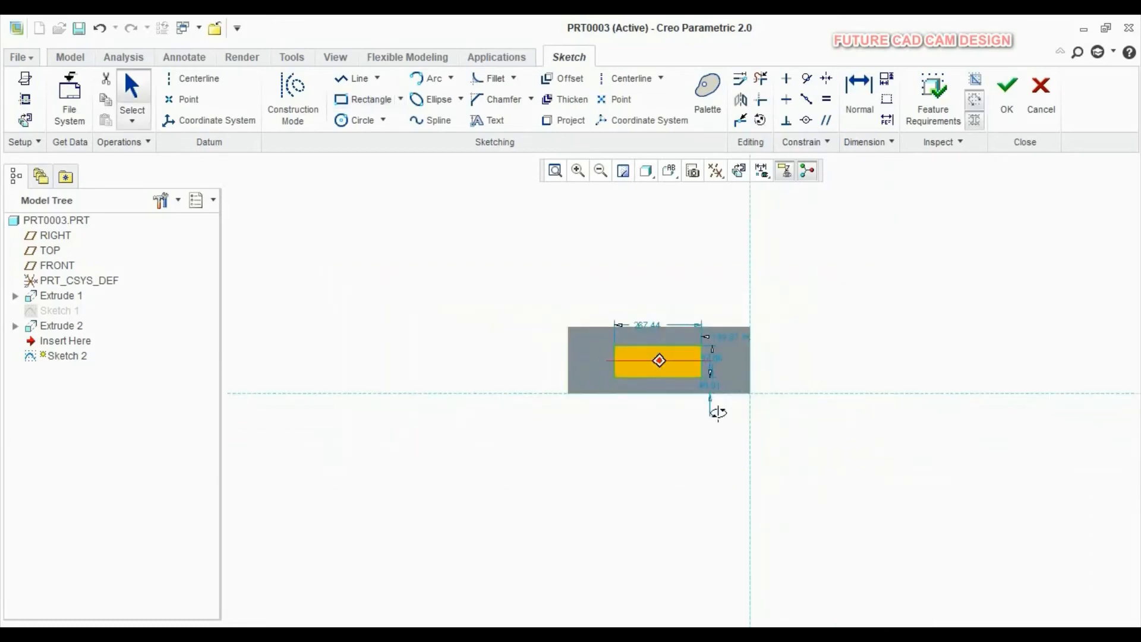
middle_drag(716, 408, 694, 438)
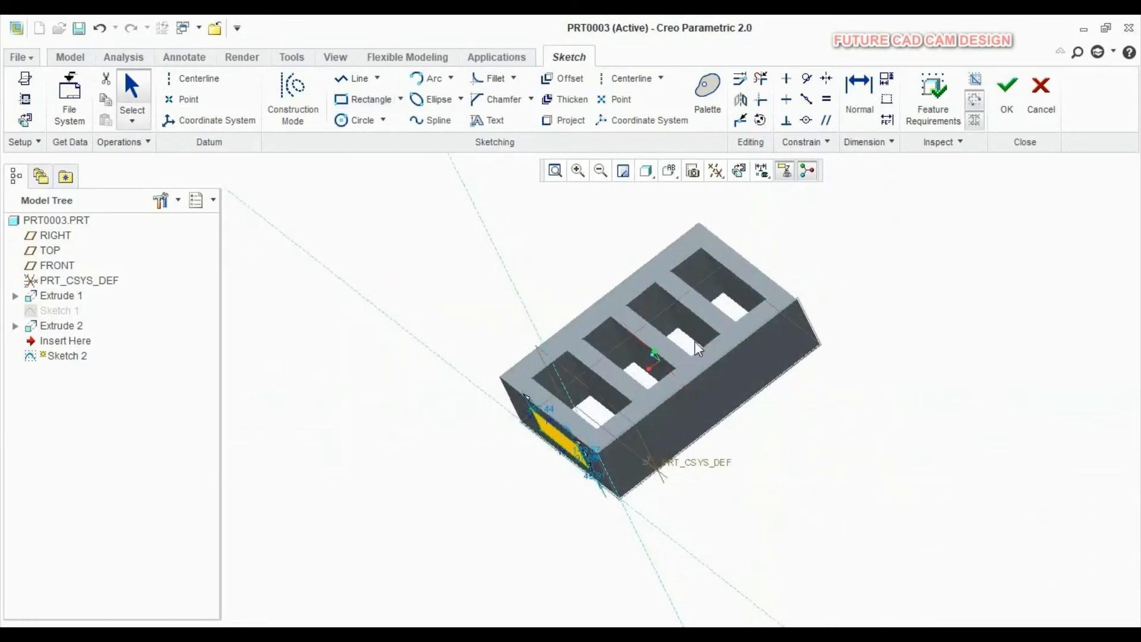
scroll(706, 357, down, 2)
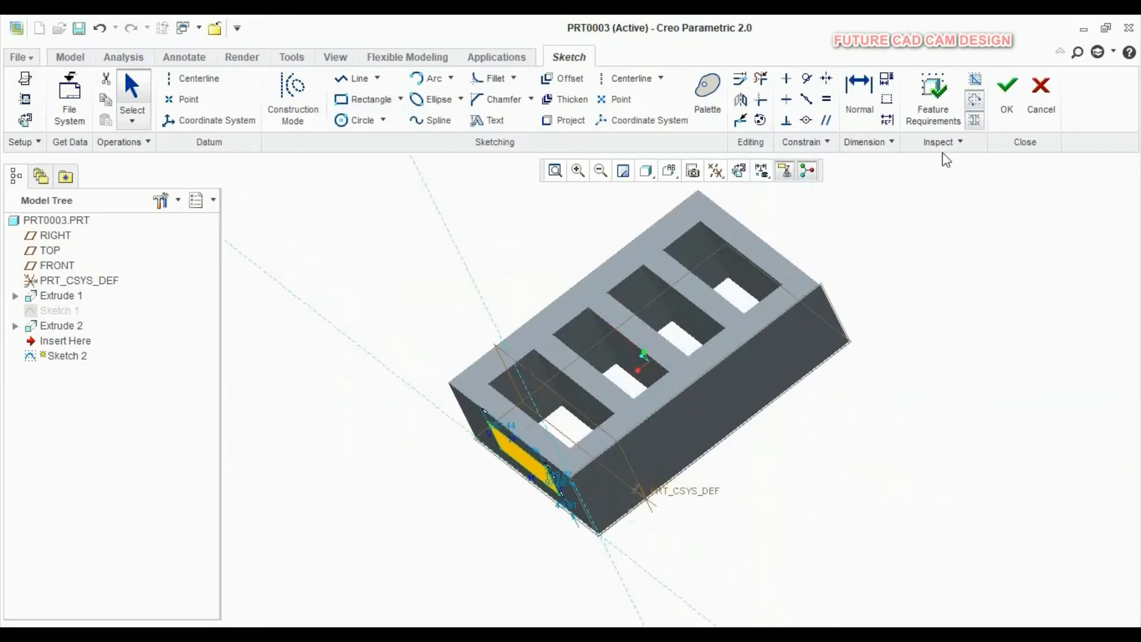
click(1006, 95)
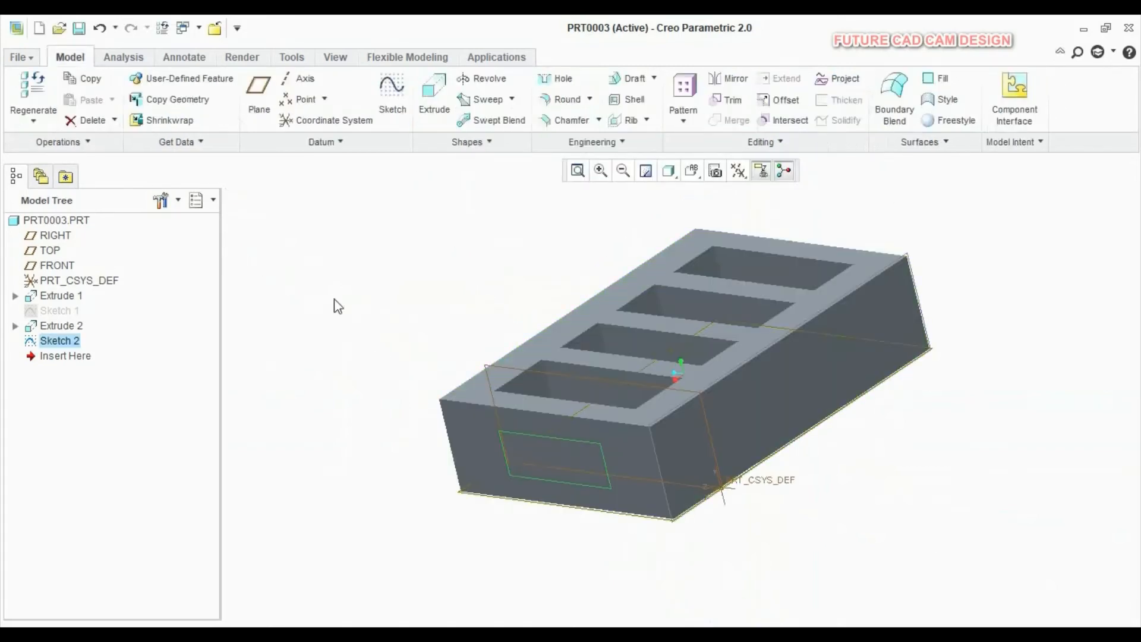
Extrude the new rectangle to a depth of 250 and flip its direction into the body.
click(435, 101)
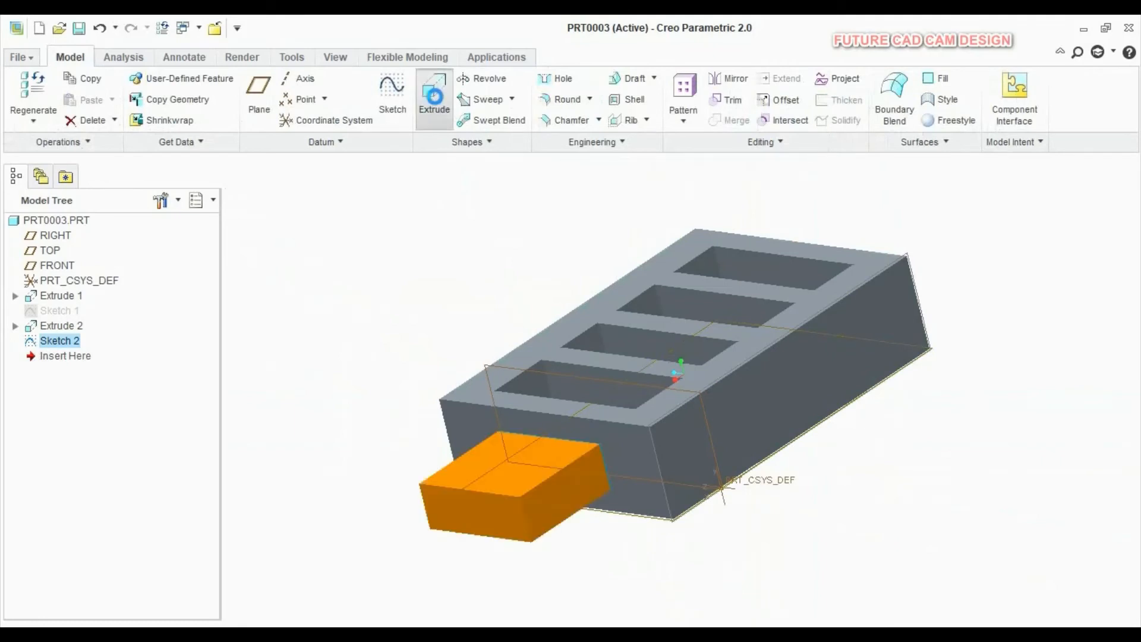
middle_drag(406, 364, 428, 441)
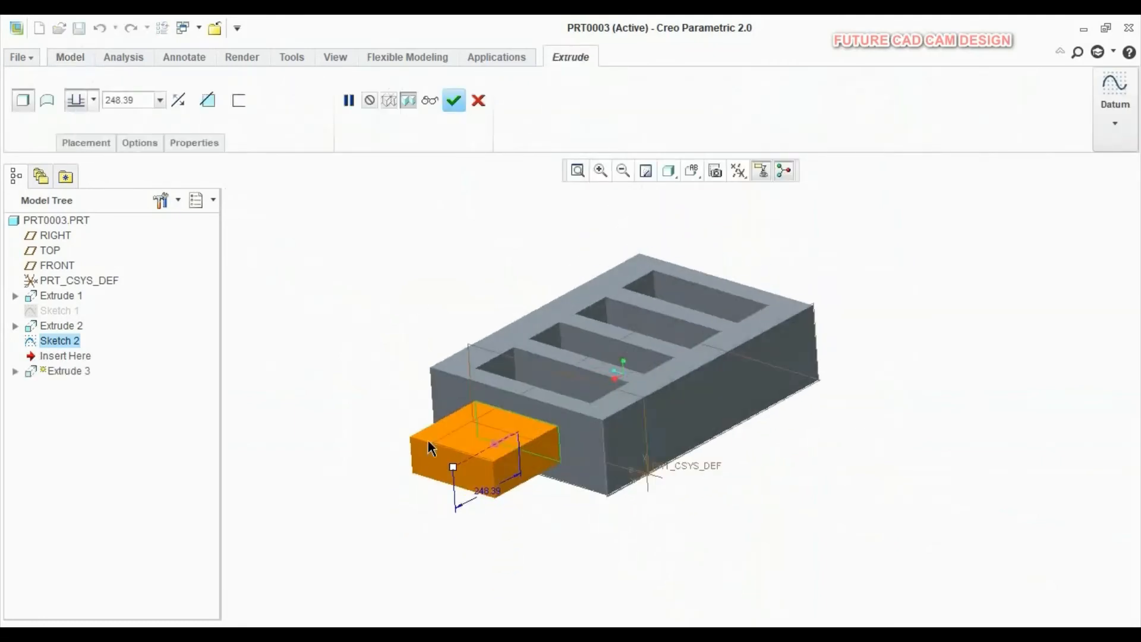
mouse_move(455, 475)
mouse_down()
mouse_move(402, 523)
mouse_move(438, 476)
mouse_move(482, 474)
mouse_move(462, 491)
mouse_move(601, 385)
mouse_move(629, 403)
mouse_move(467, 484)
mouse_move(471, 473)
mouse_up()
middle_drag(511, 270, 492, 314)
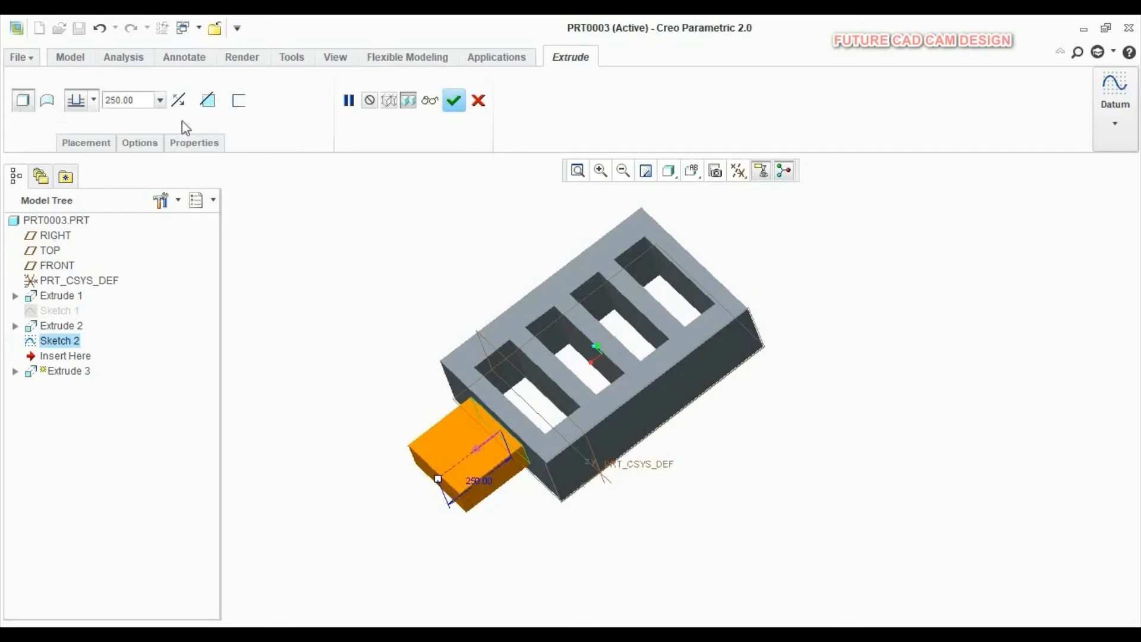
click(178, 100)
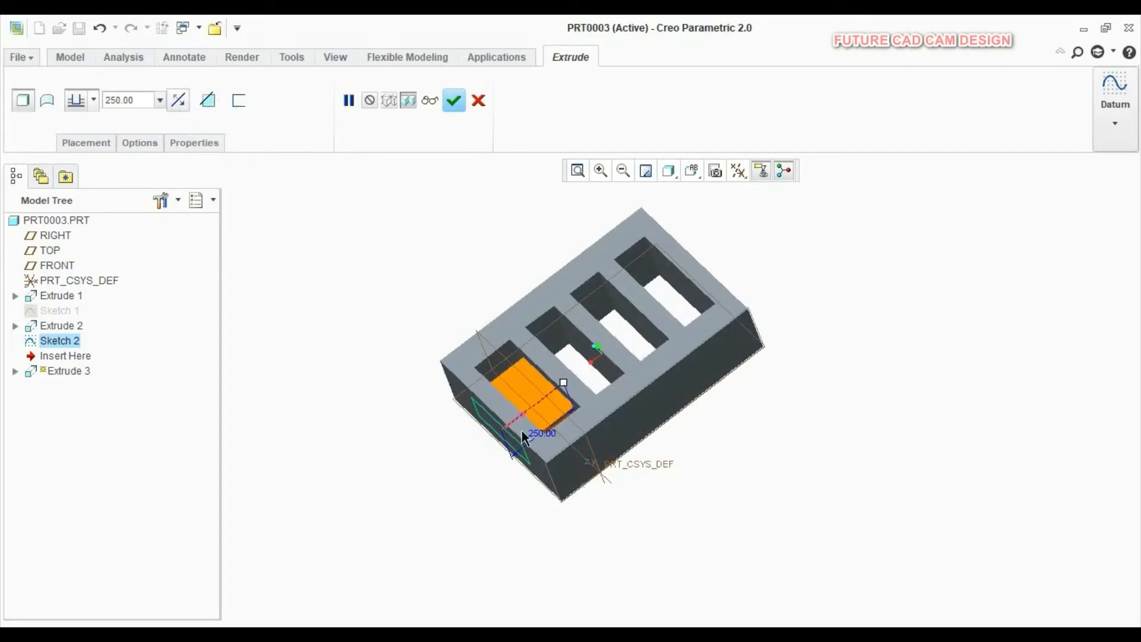
Switch the extrusion to remove material and extend the cut to a depth of 1119.70 through the whole row.
click(208, 99)
middle_drag(453, 433, 514, 405)
drag(574, 373, 732, 265)
mouse_move(781, 334)
middle_down()
mouse_move(815, 295)
mouse_move(734, 383)
mouse_move(784, 341)
mouse_move(782, 355)
middle_up()
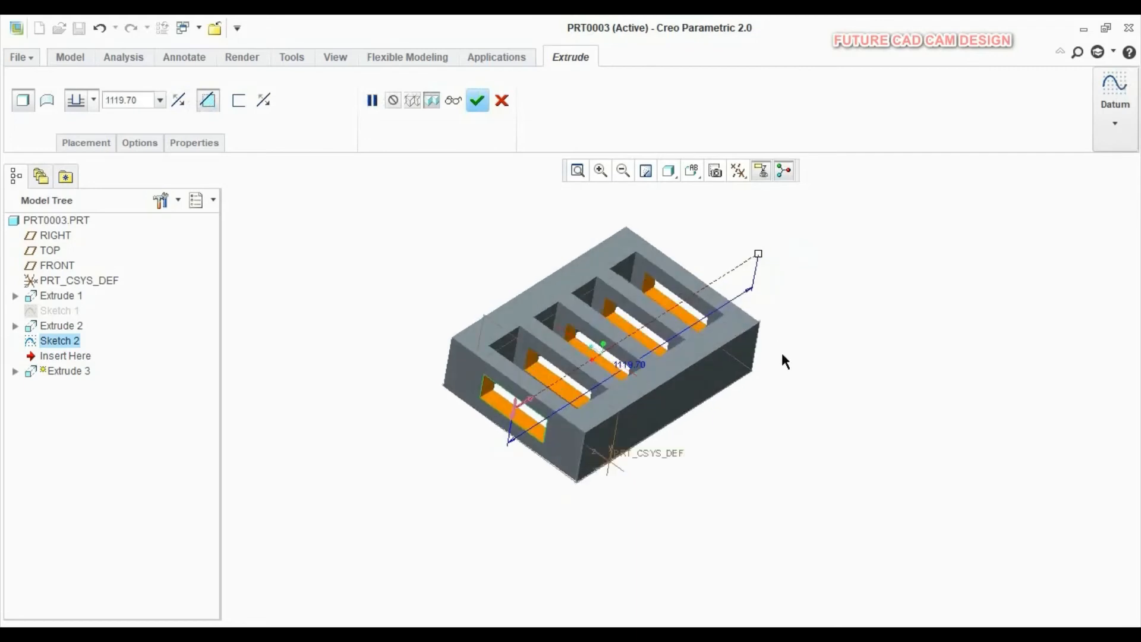
scroll(671, 298, down, 2)
Limit the cut with the selected-surface depth type, using a face of the third block as the reference.
click(92, 100)
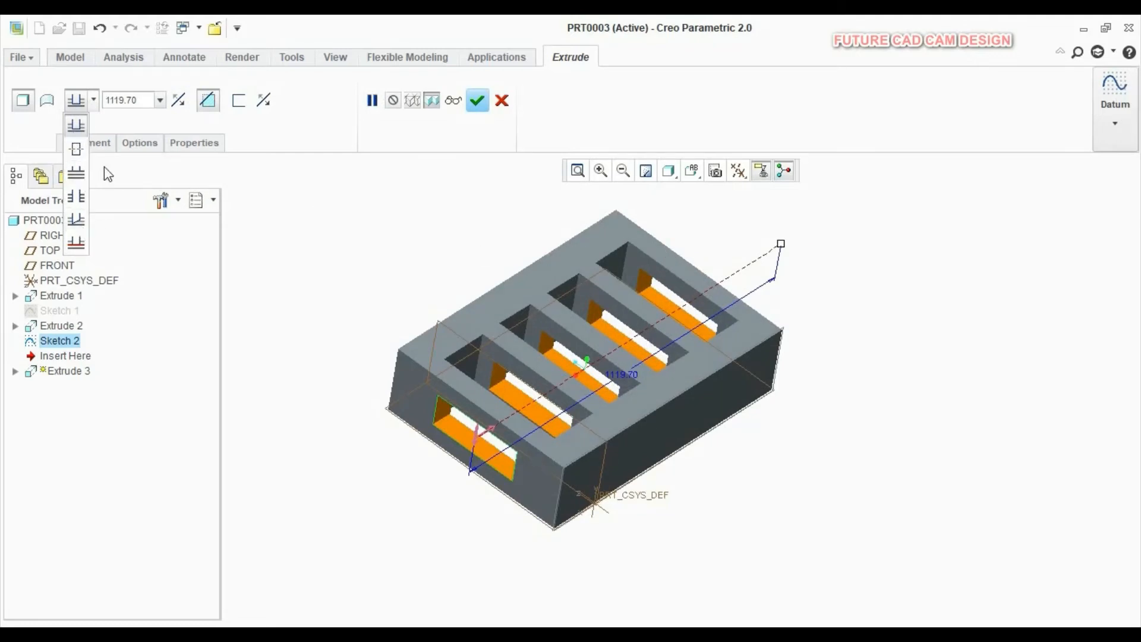
click(77, 220)
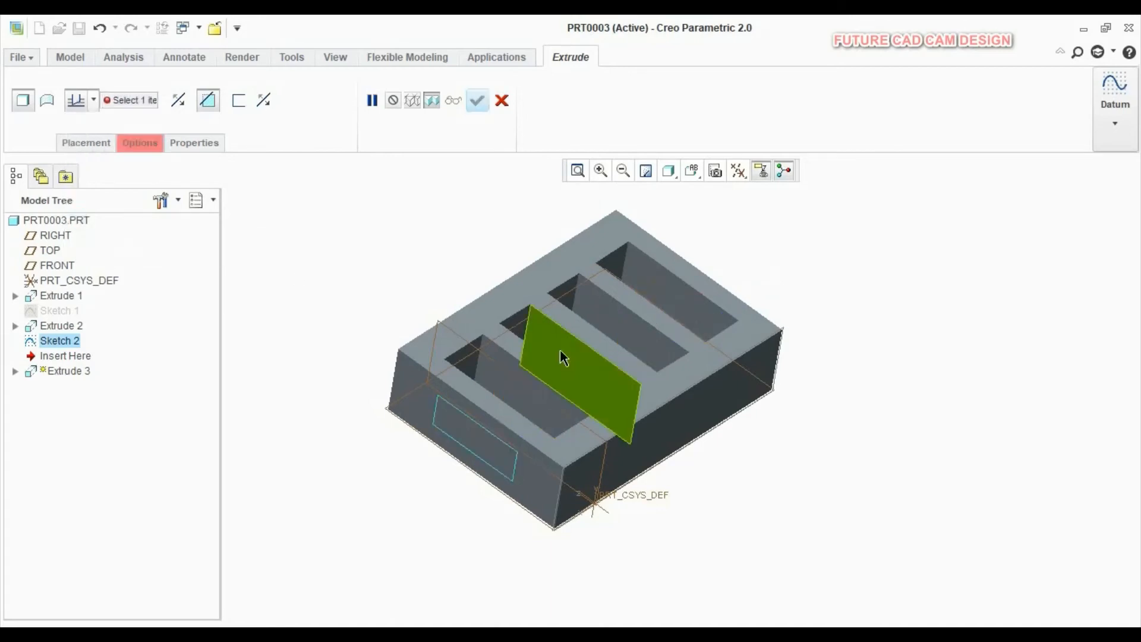
click(575, 364)
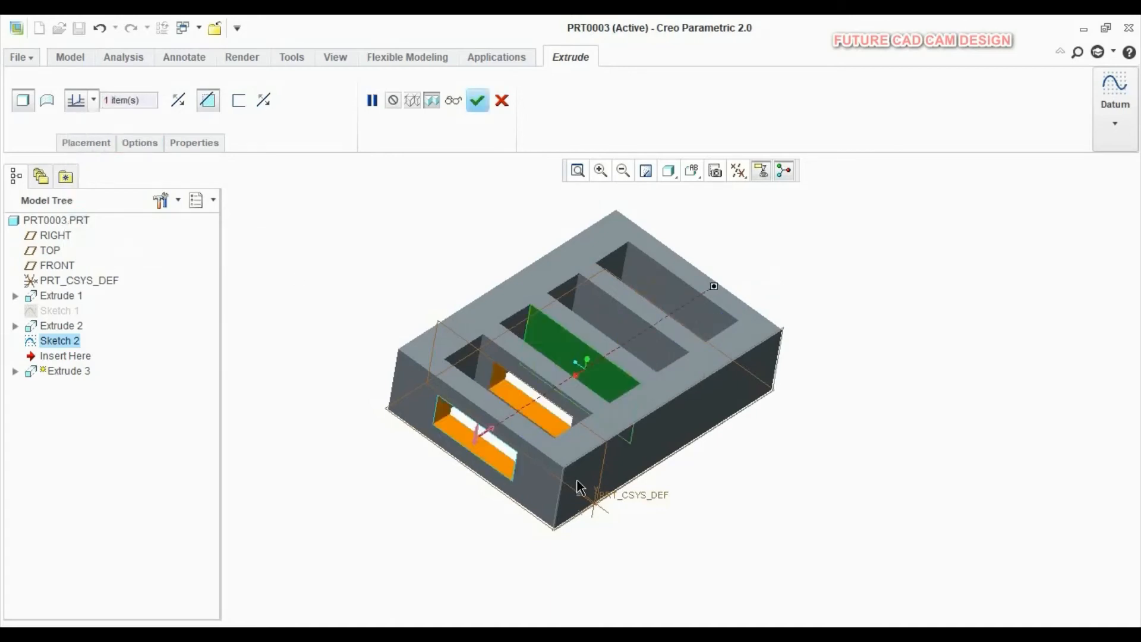
mouse_move(684, 462)
middle_down()
mouse_move(705, 456)
mouse_move(694, 458)
middle_up()
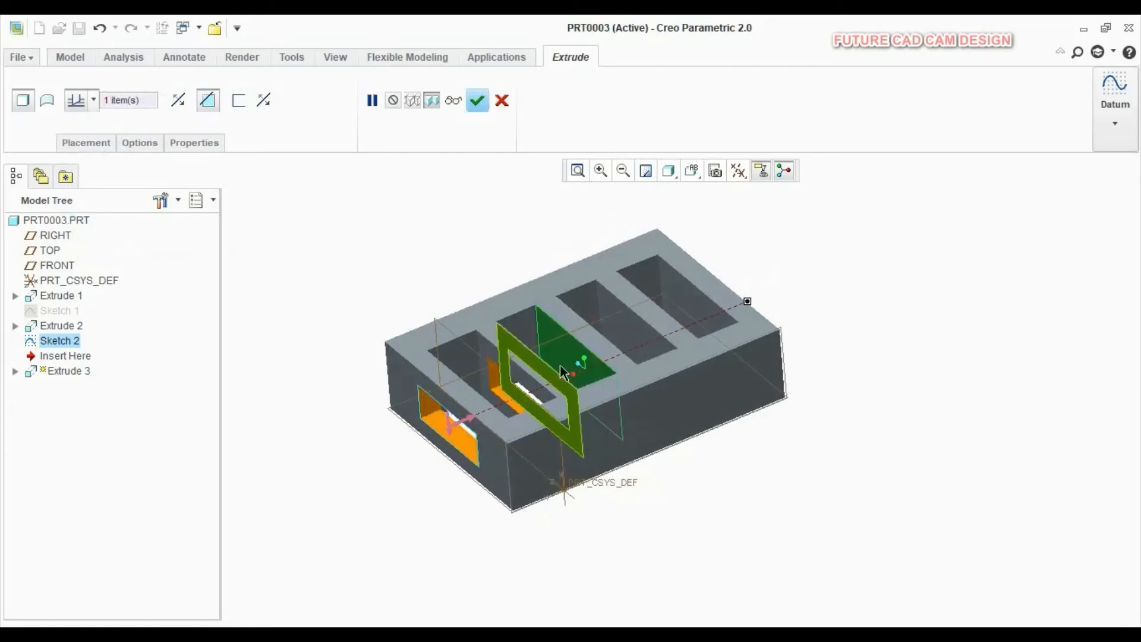
middle_drag(660, 431, 622, 428)
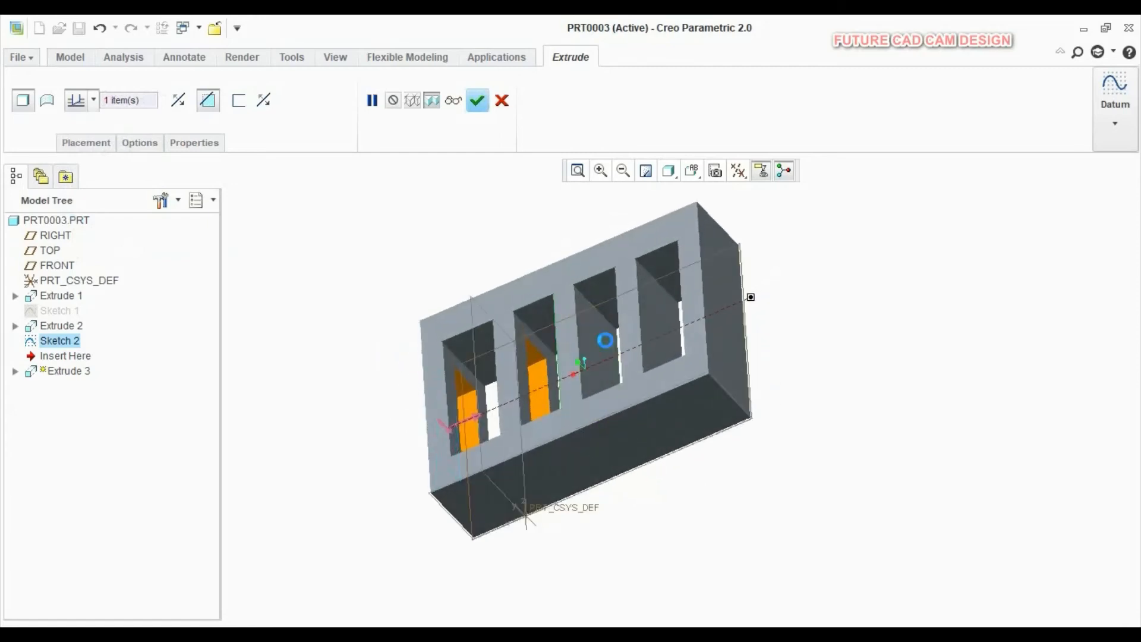
middle_drag(619, 476, 618, 416)
scroll(614, 378, up, 2)
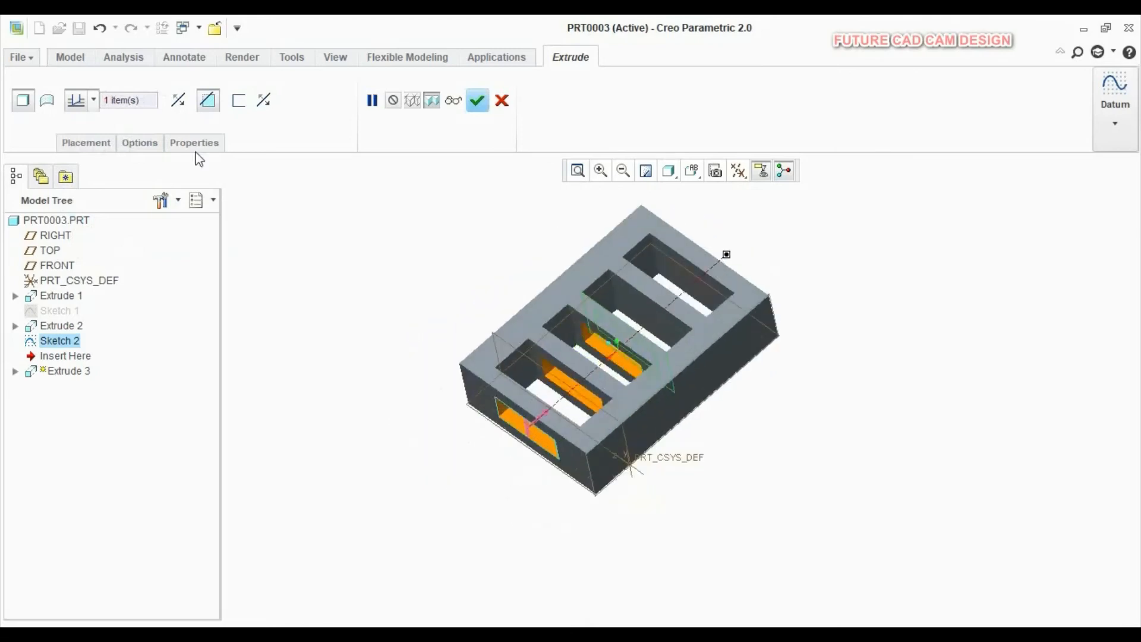
Set the cut's depth type to intersect with all surfaces, complete the feature and deselect it.
click(95, 103)
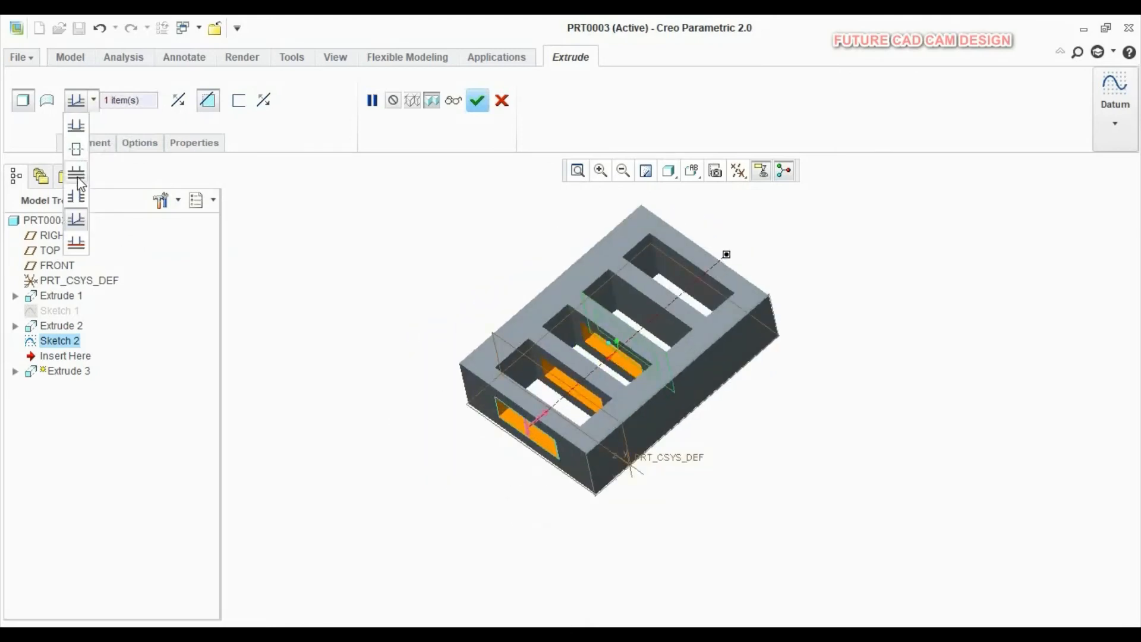
click(76, 196)
mouse_move(558, 315)
middle_down()
mouse_move(487, 351)
mouse_move(616, 280)
mouse_move(609, 269)
mouse_move(561, 316)
mouse_move(602, 312)
middle_up()
scroll(602, 312, down, 2)
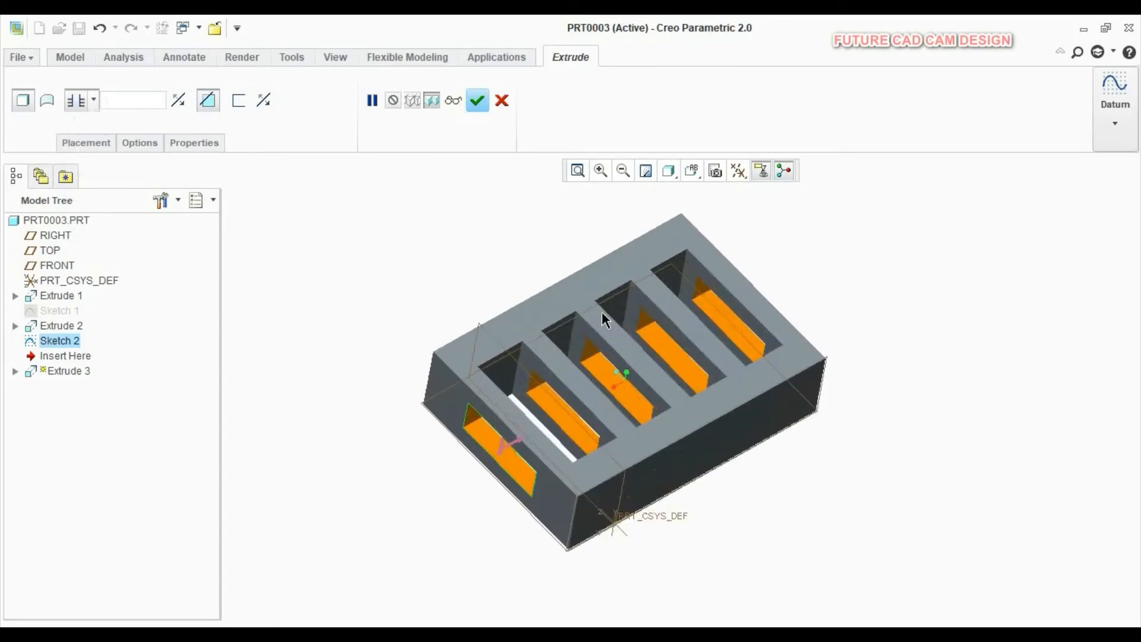
click(476, 101)
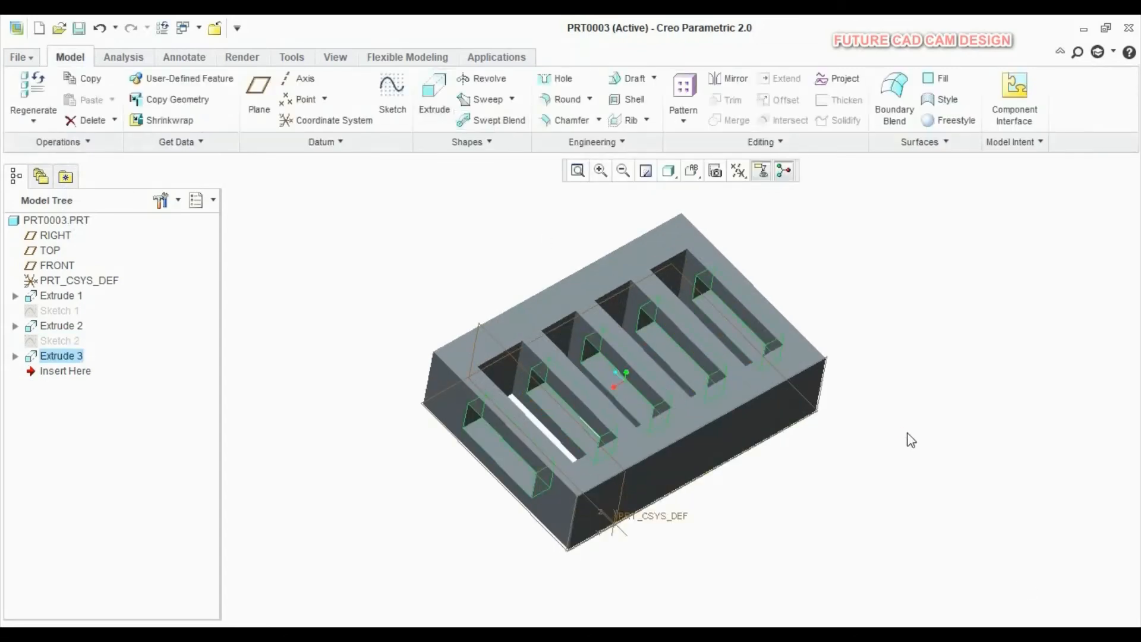
click(764, 500)
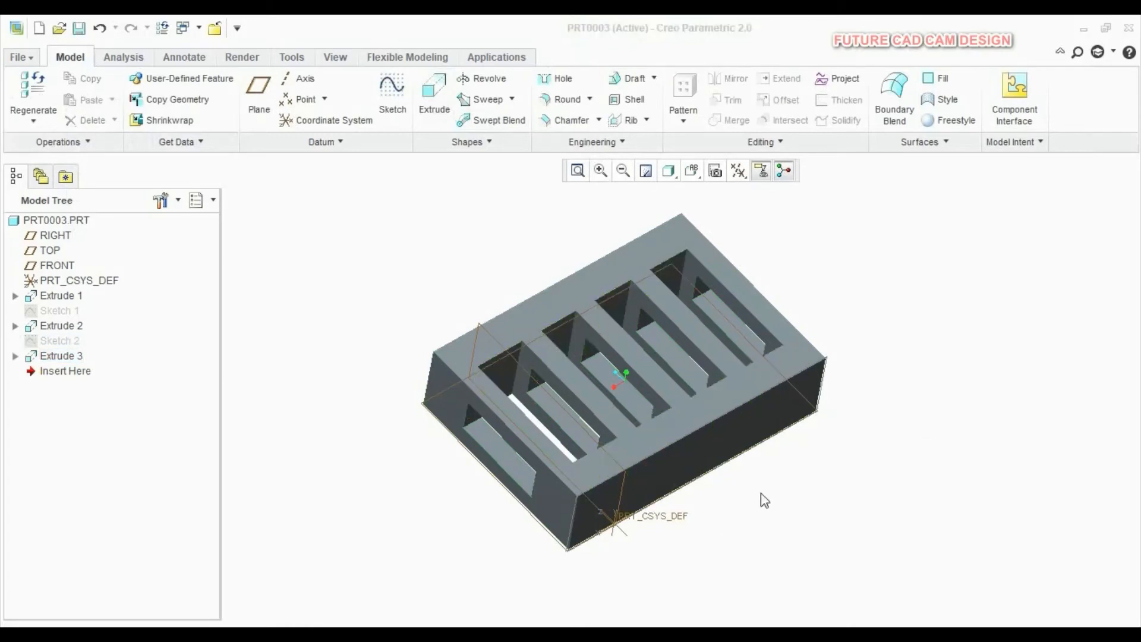
Delete the three extrude features, Extrude 1, Extrude 2 and Extrude 3, together with their sketches.
scroll(721, 472, up, 2)
scroll(721, 473, down, 2)
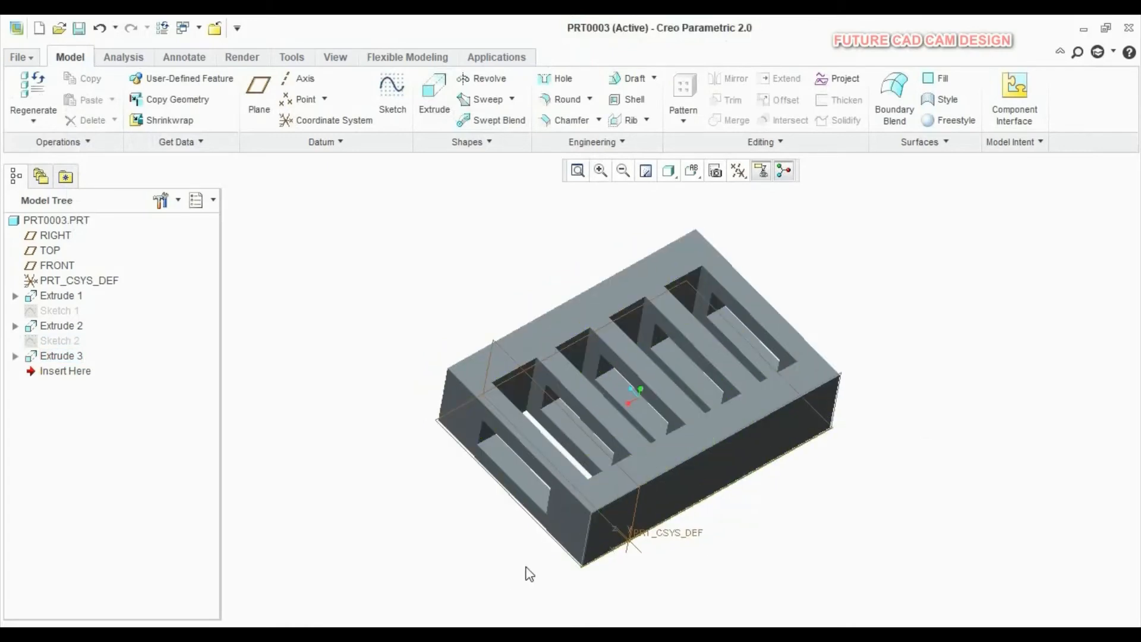
click(59, 299)
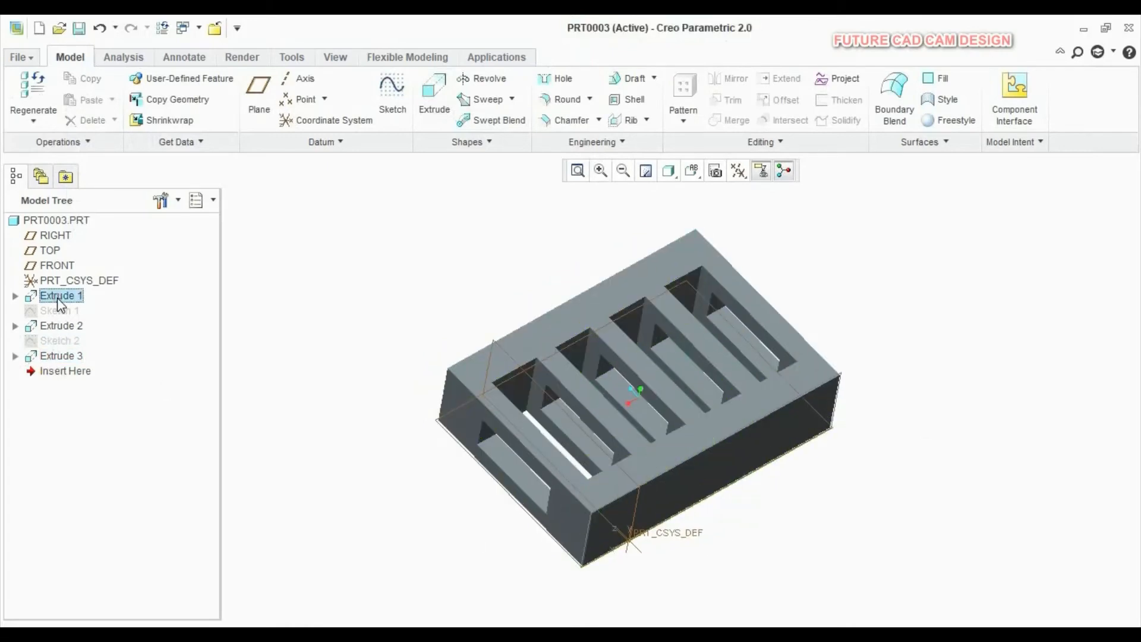
ctrl+click(63, 328)
ctrl+click(63, 354)
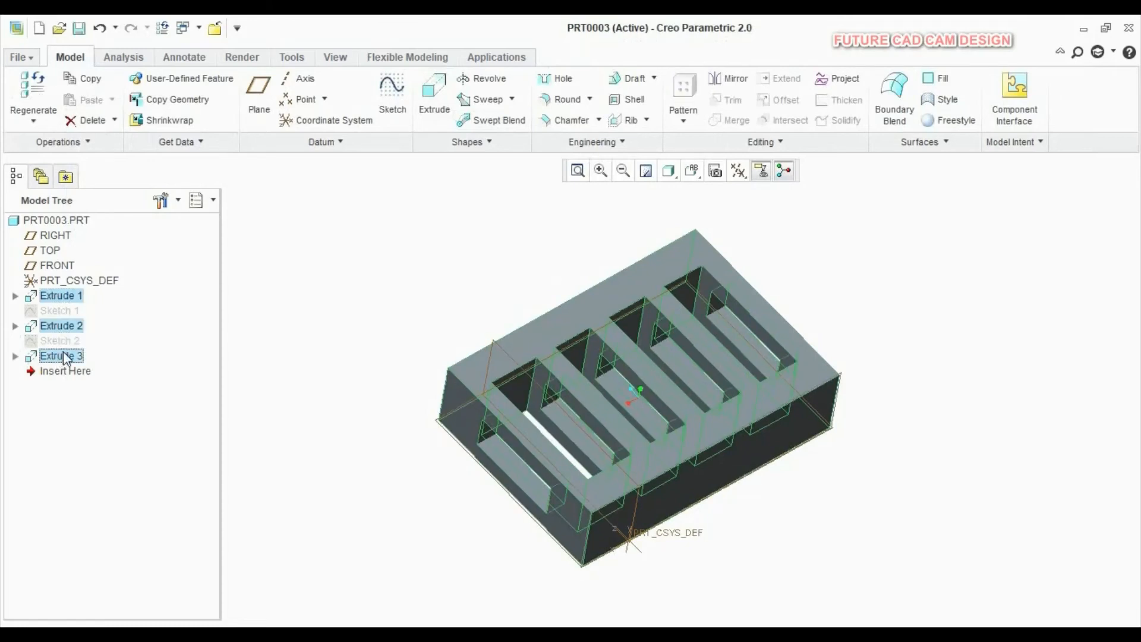
right_click(64, 357)
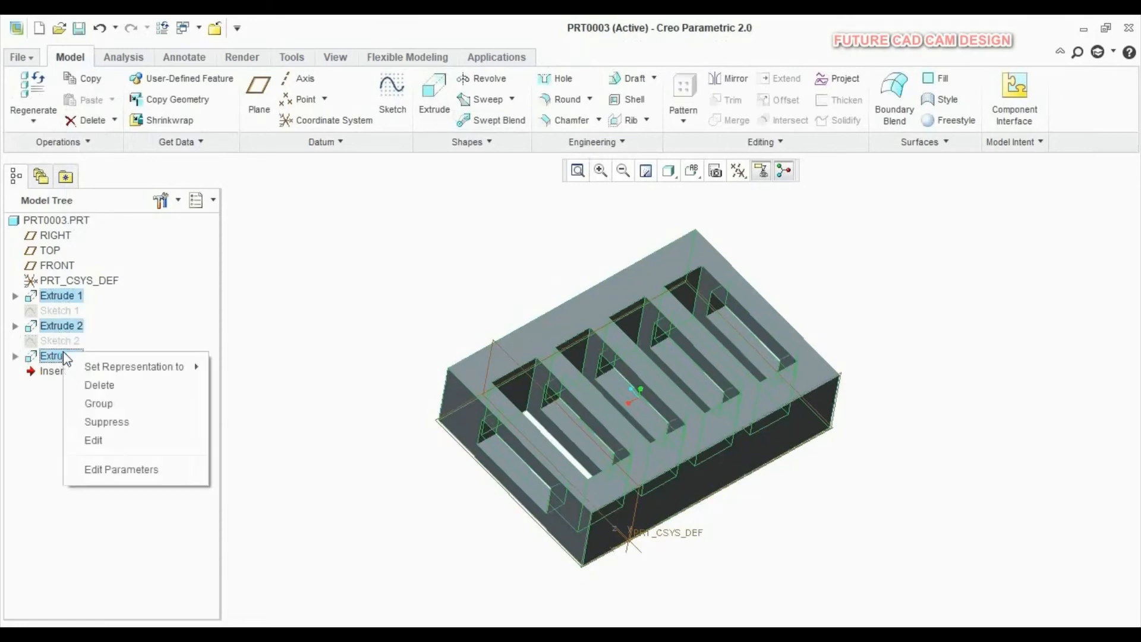
click(98, 386)
click(484, 360)
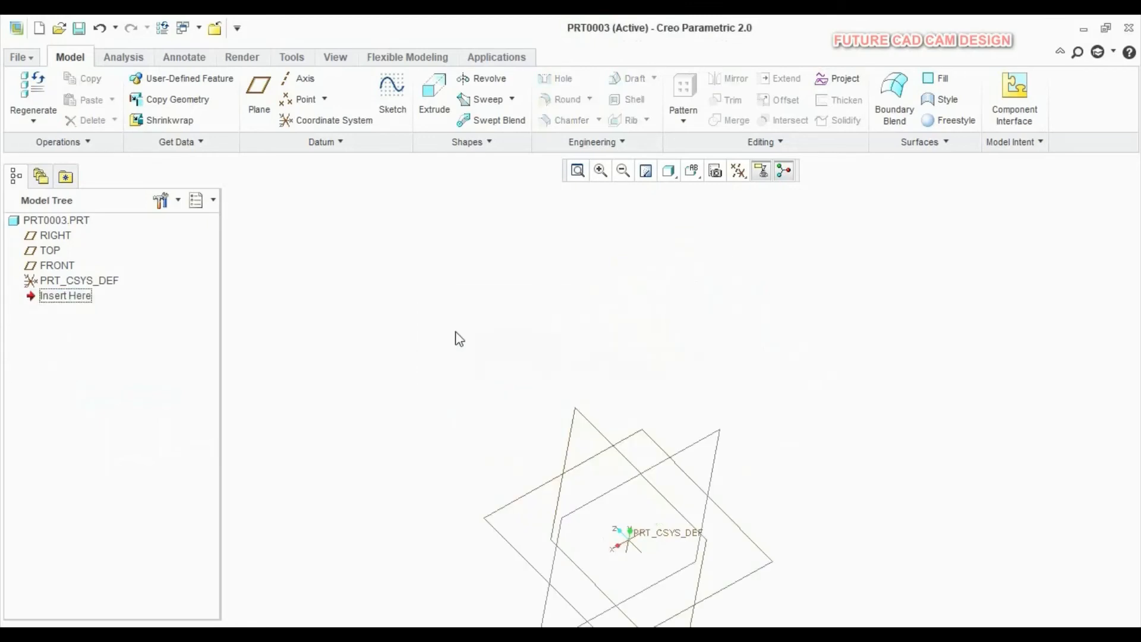
Start a new sketch on the TOP datum plane.
scroll(702, 464, up, 5)
scroll(680, 479, down, 5)
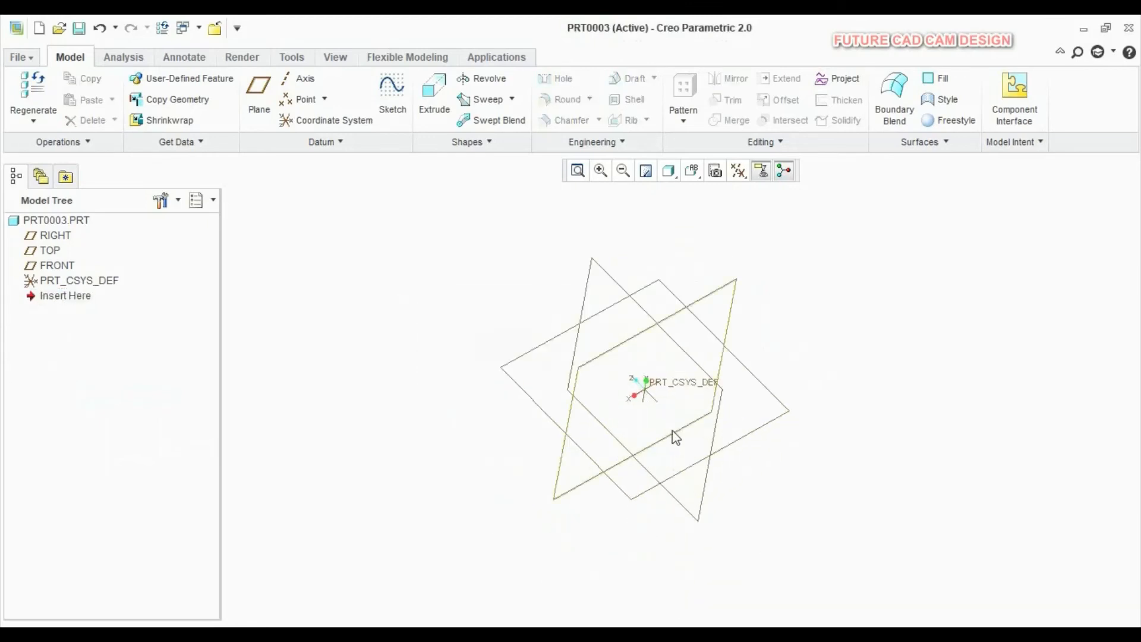
scroll(691, 414, down, 3)
scroll(780, 392, up, 3)
click(811, 336)
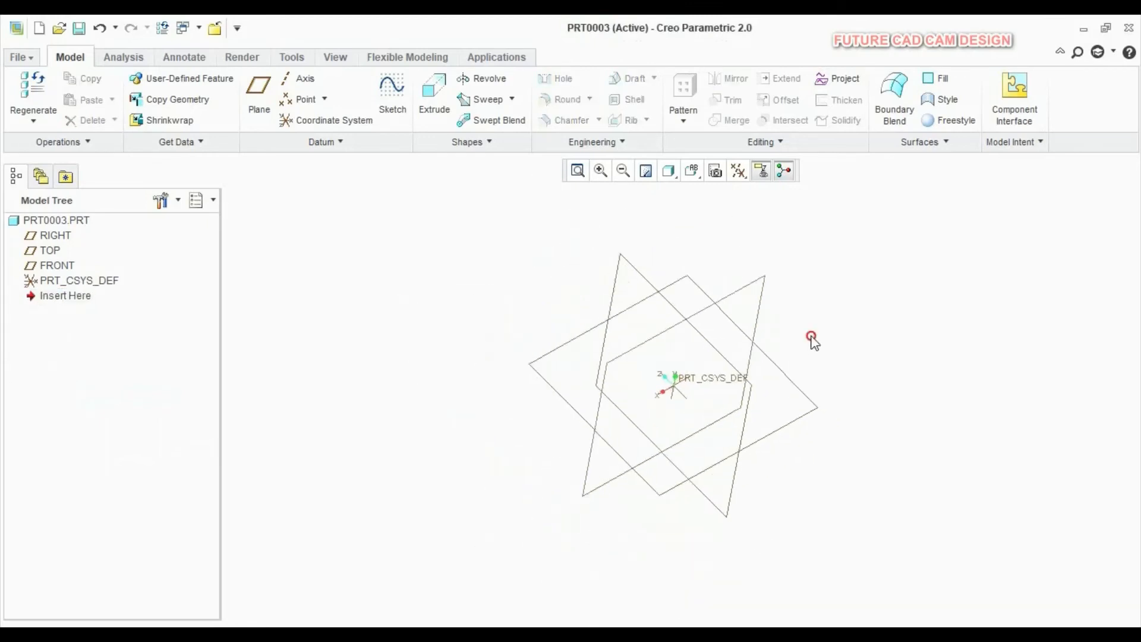
click(711, 296)
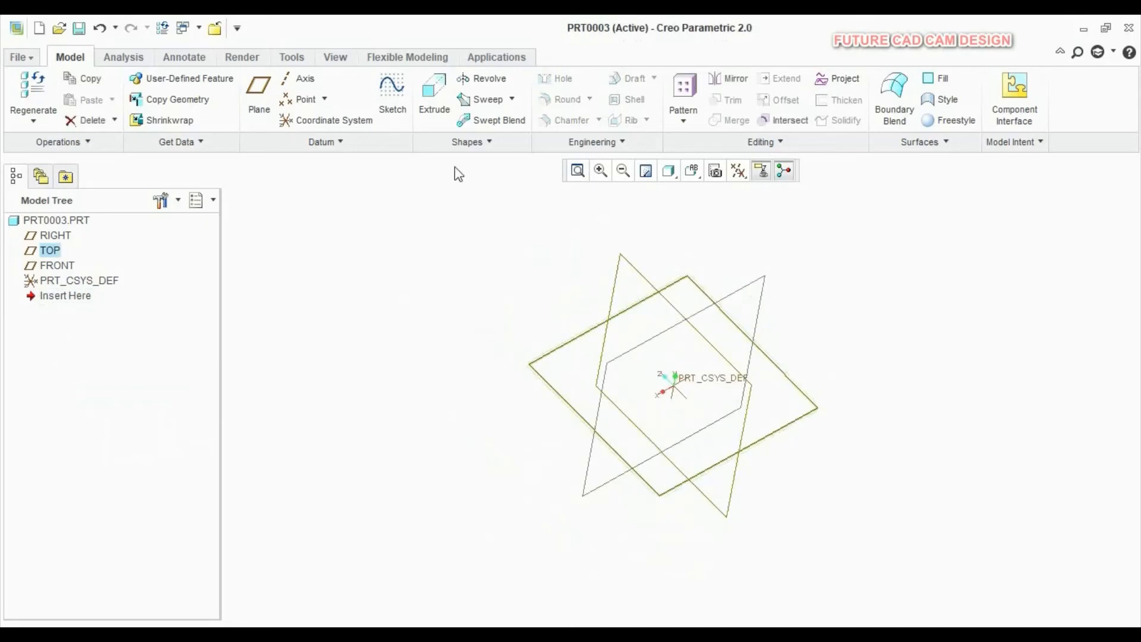
click(397, 106)
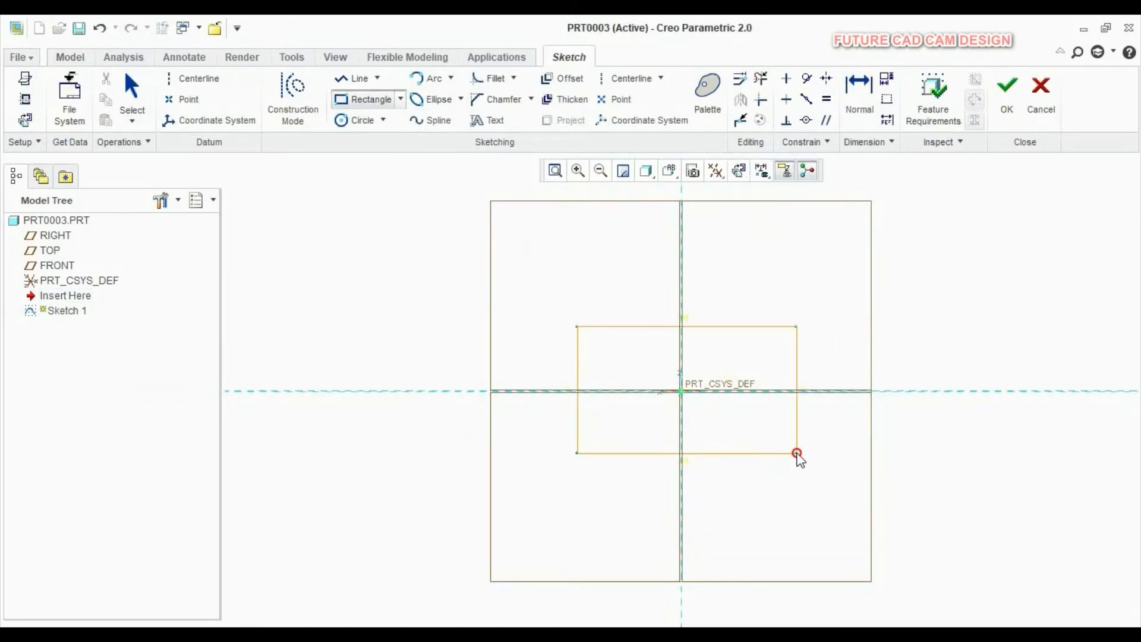
Sketch a rectangle about 298 by 171 around the origin and finish the sketch.
middle_click(883, 412)
middle_click(867, 412)
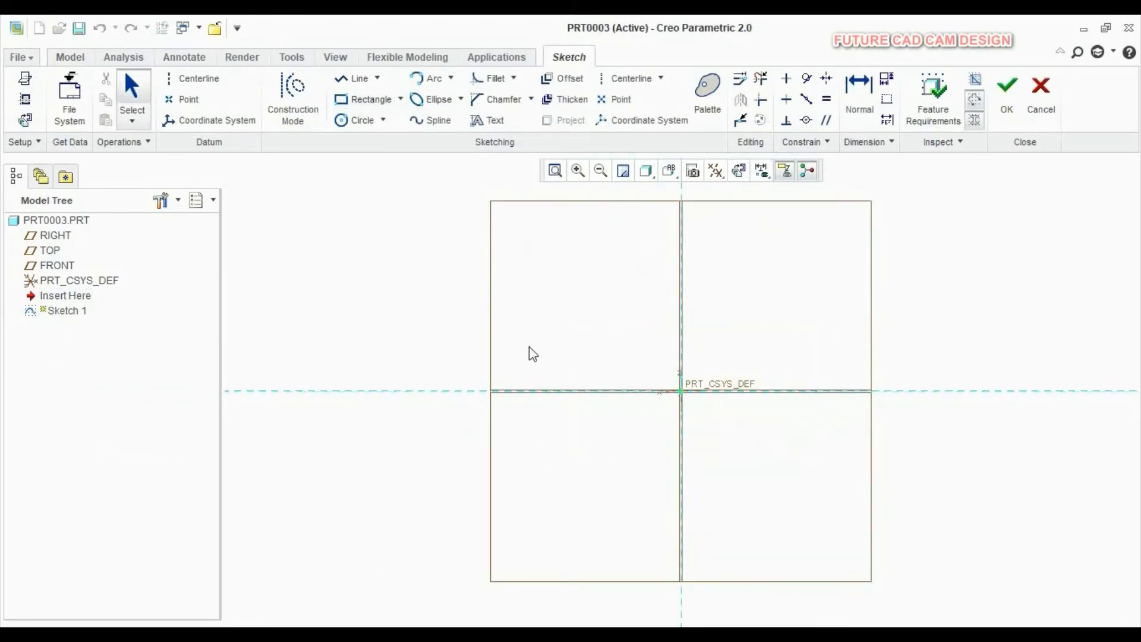
click(364, 99)
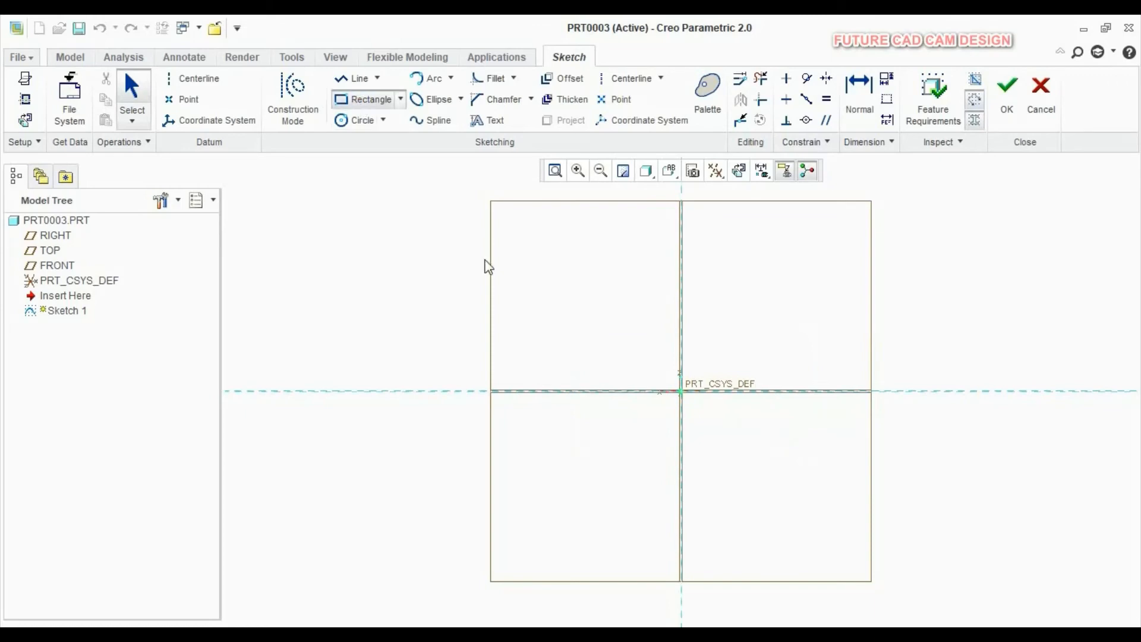
click(567, 326)
click(726, 441)
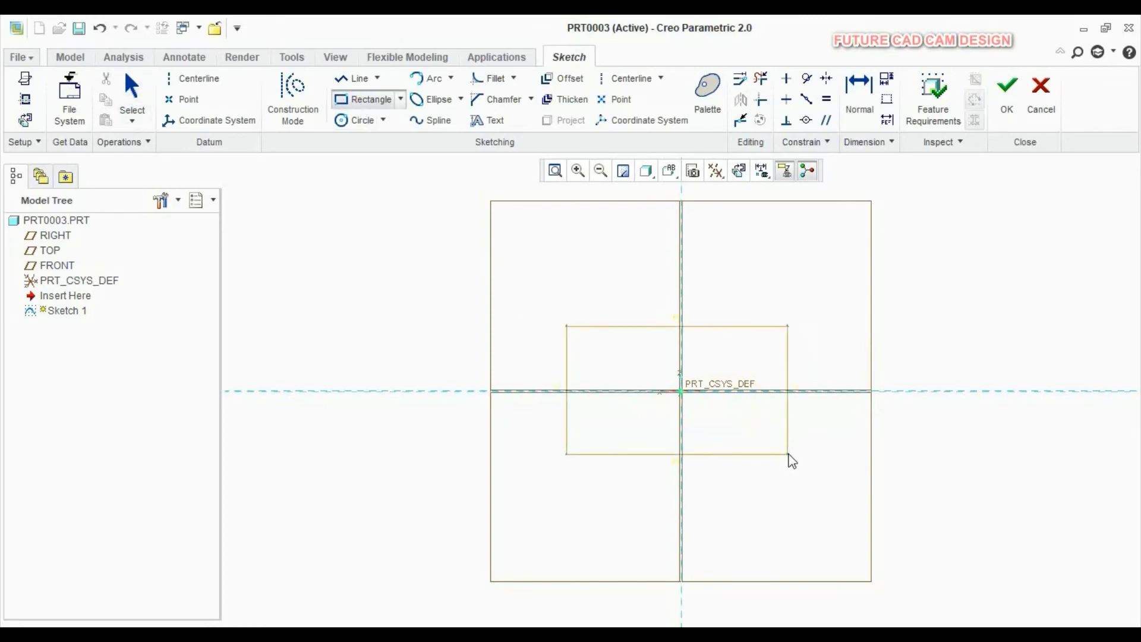
click(790, 461)
middle_click(894, 438)
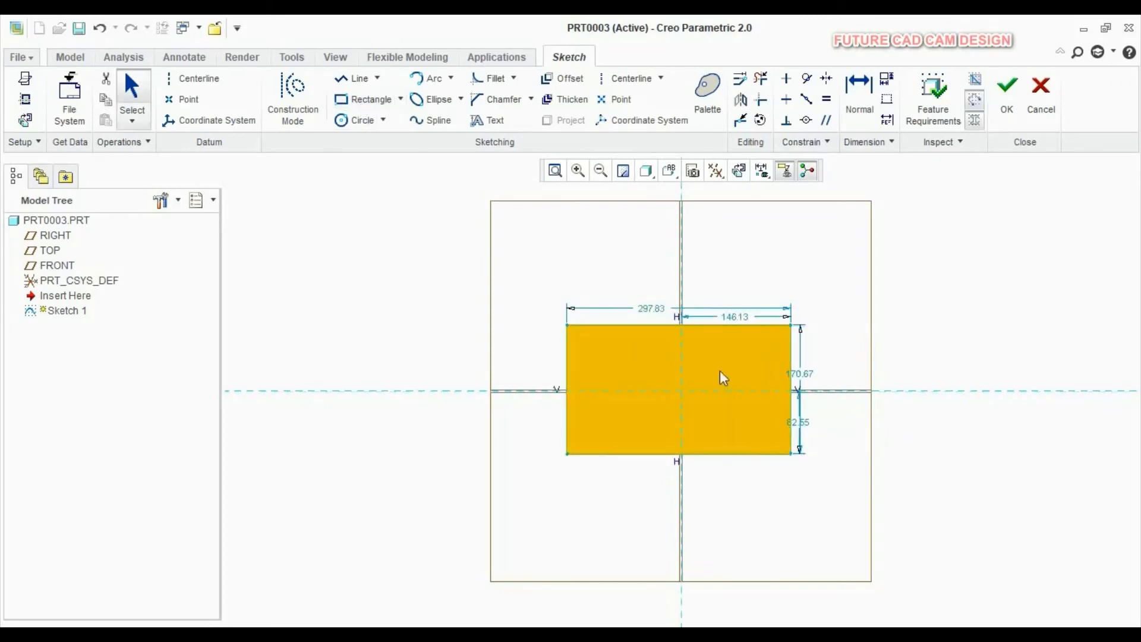
scroll(728, 377, up, 2)
click(1007, 95)
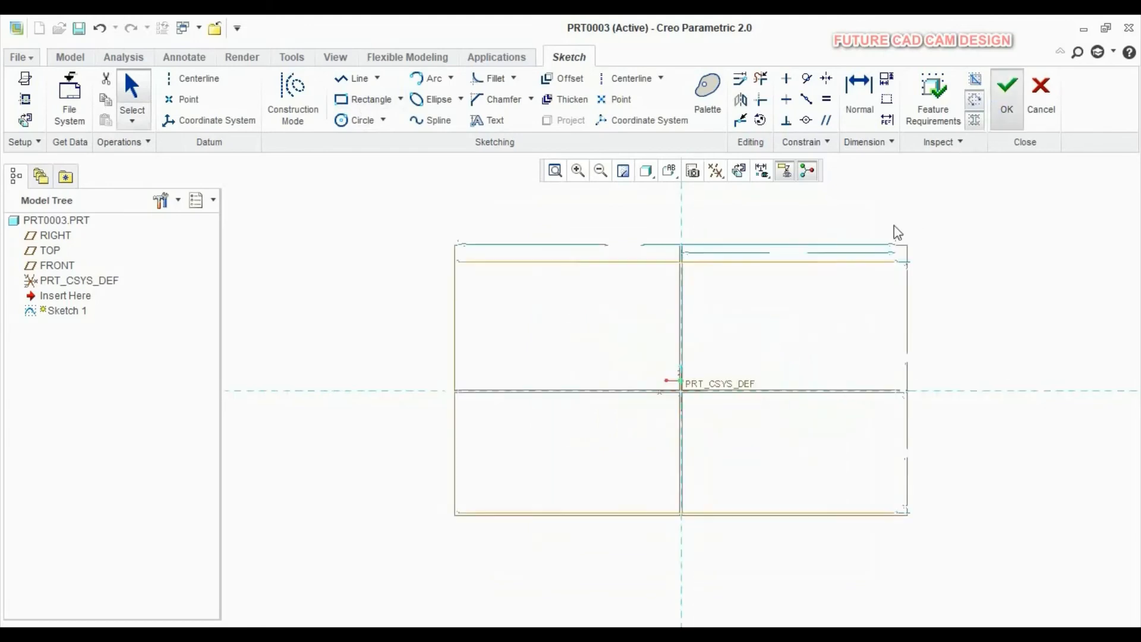
Extrude the rectangle sketch as a solid to a depth of 733.50.
middle_drag(721, 359, 759, 458)
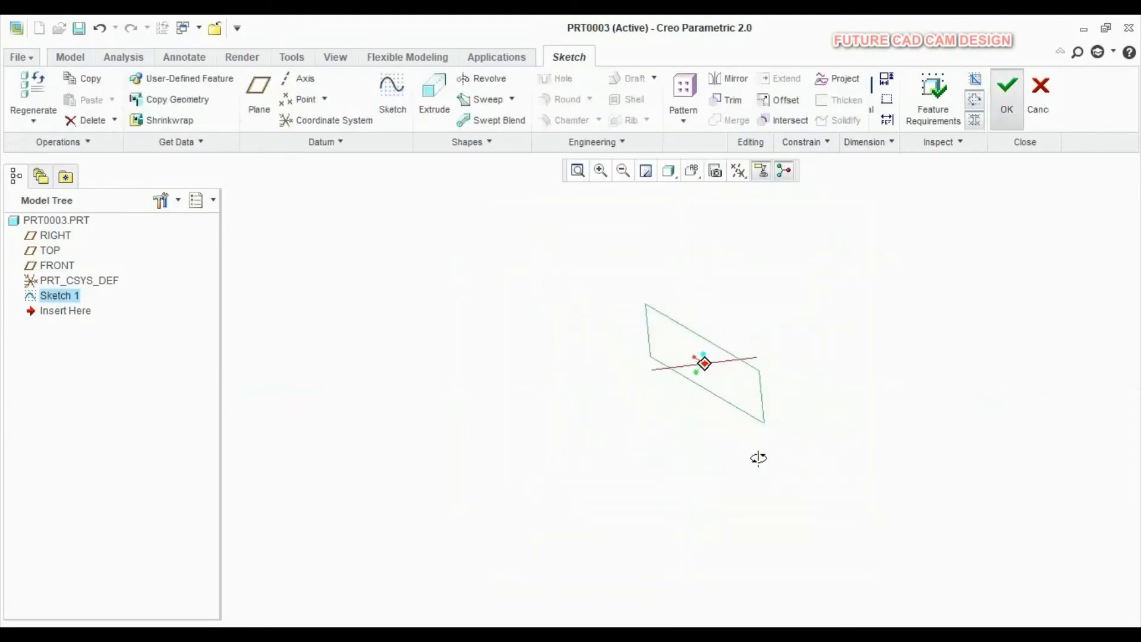
click(453, 113)
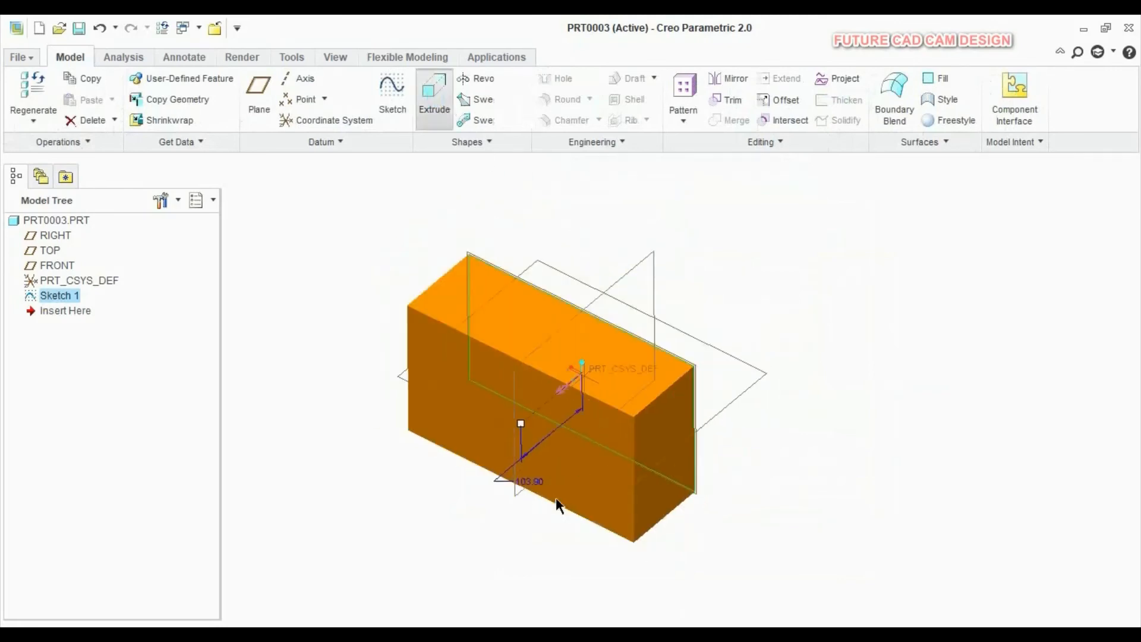
drag(538, 462, 839, 303)
scroll(630, 476, up, 2)
scroll(665, 426, down, 2)
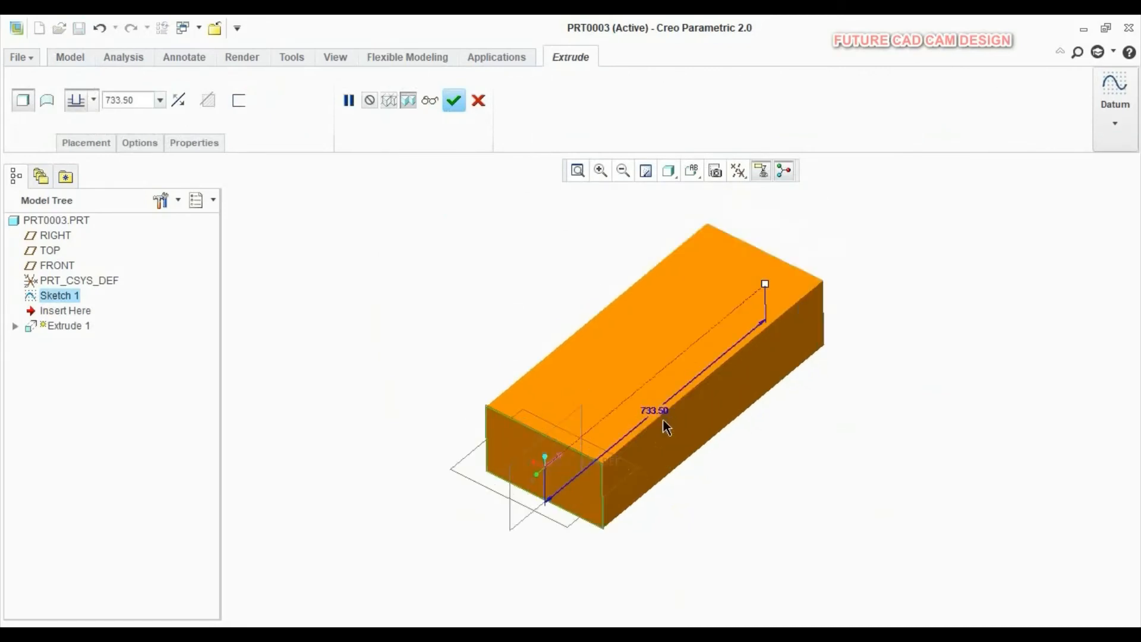
Add a taper to the extrusion and set its angle to 15.
click(135, 145)
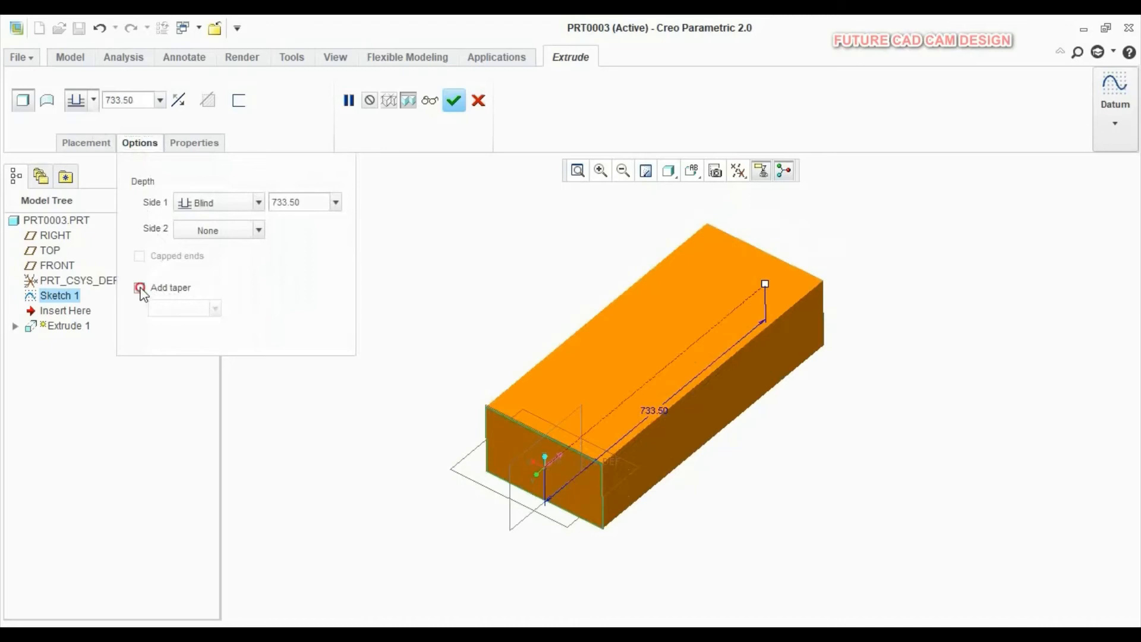
click(140, 288)
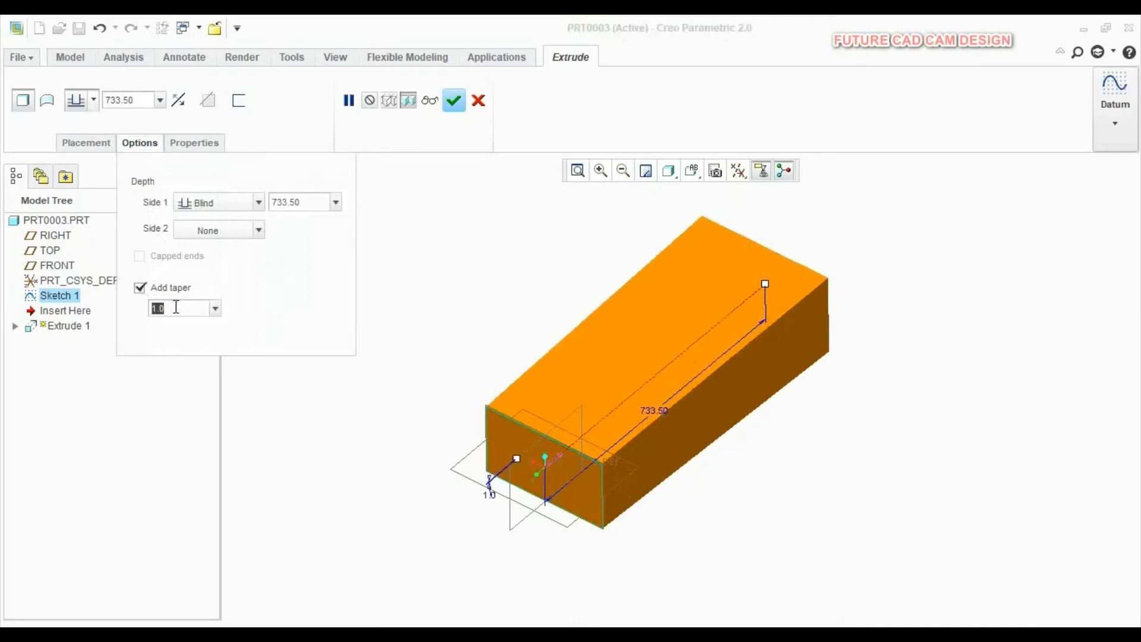
text(55)
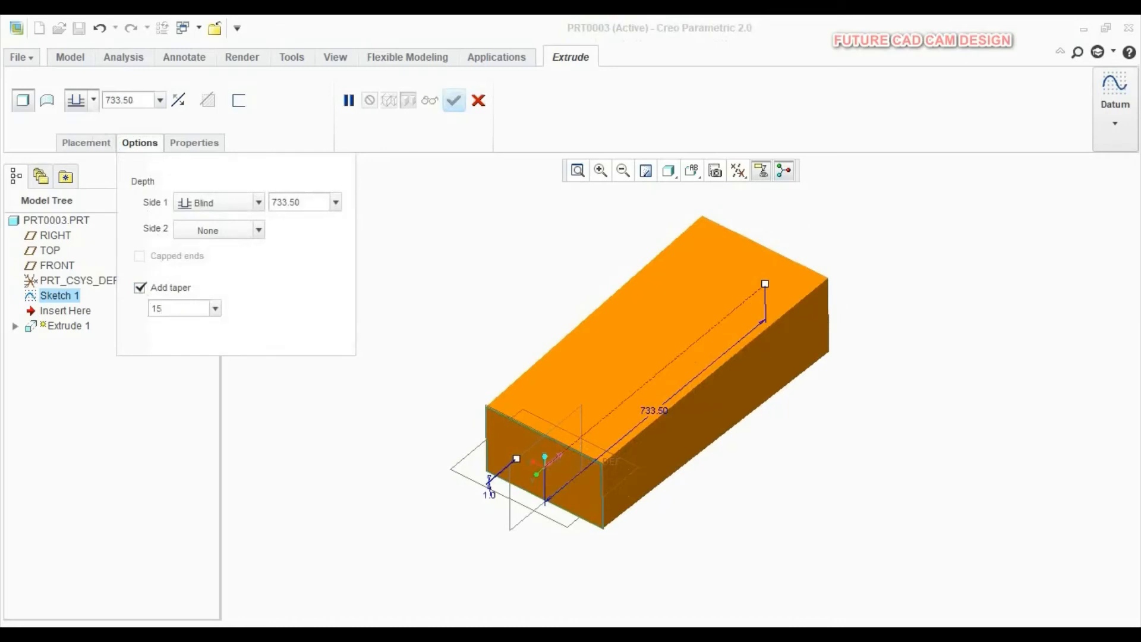
key(Return)
middle_drag(428, 421, 679, 478)
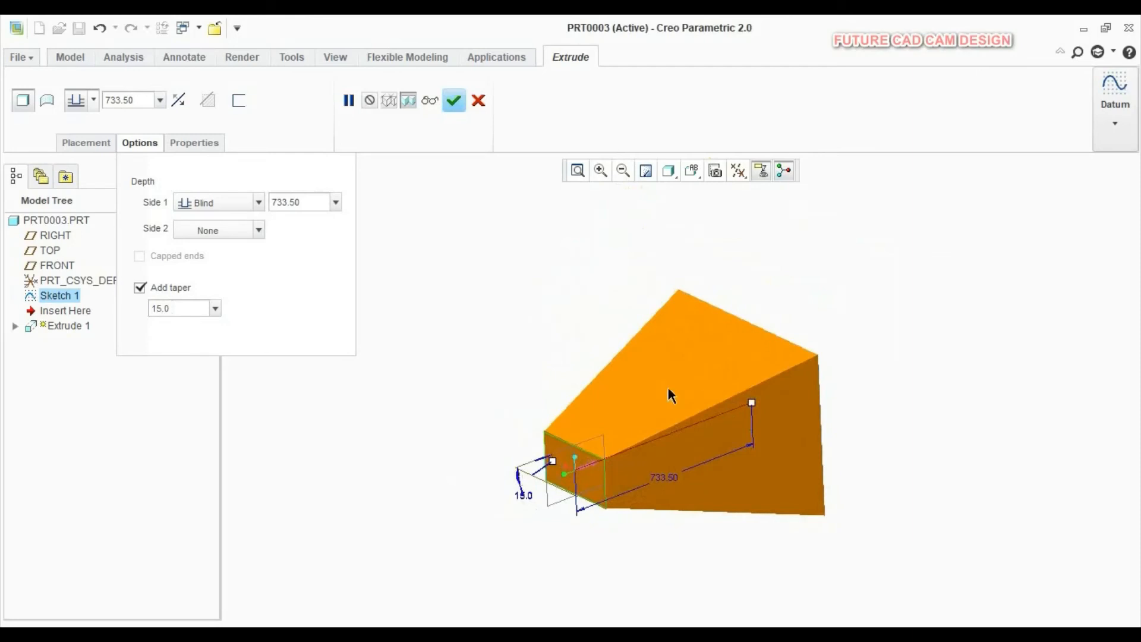
Set the extrusion's taper angle to 5 and inspect the tapered block from several directions.
click(183, 312)
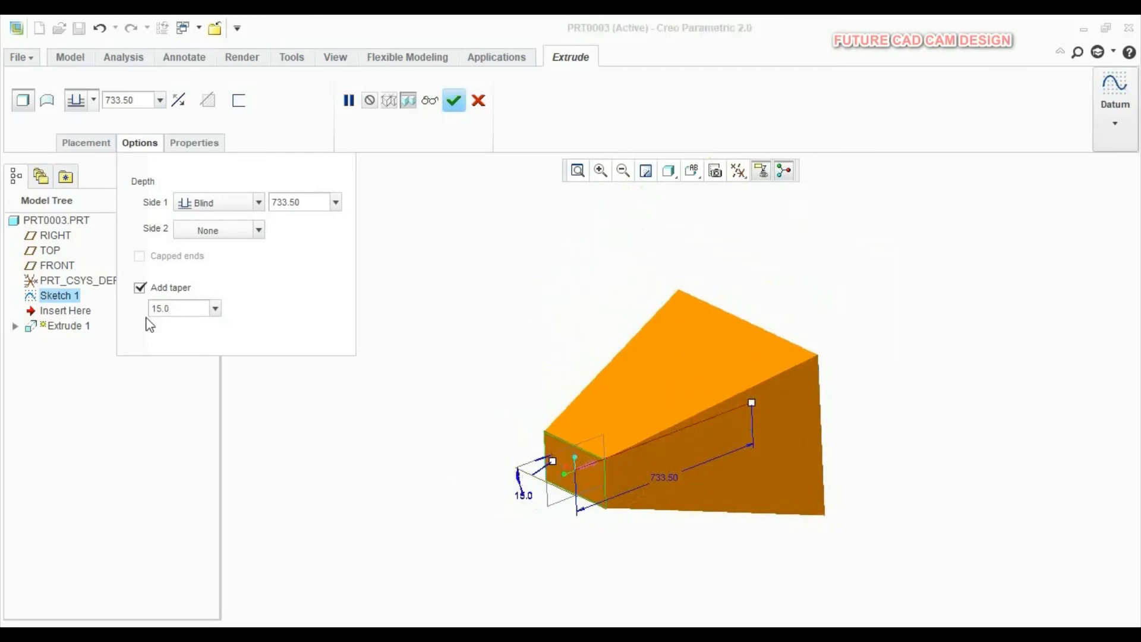
key(BackSpace)
key(BackSpace)
key(BackSpace)
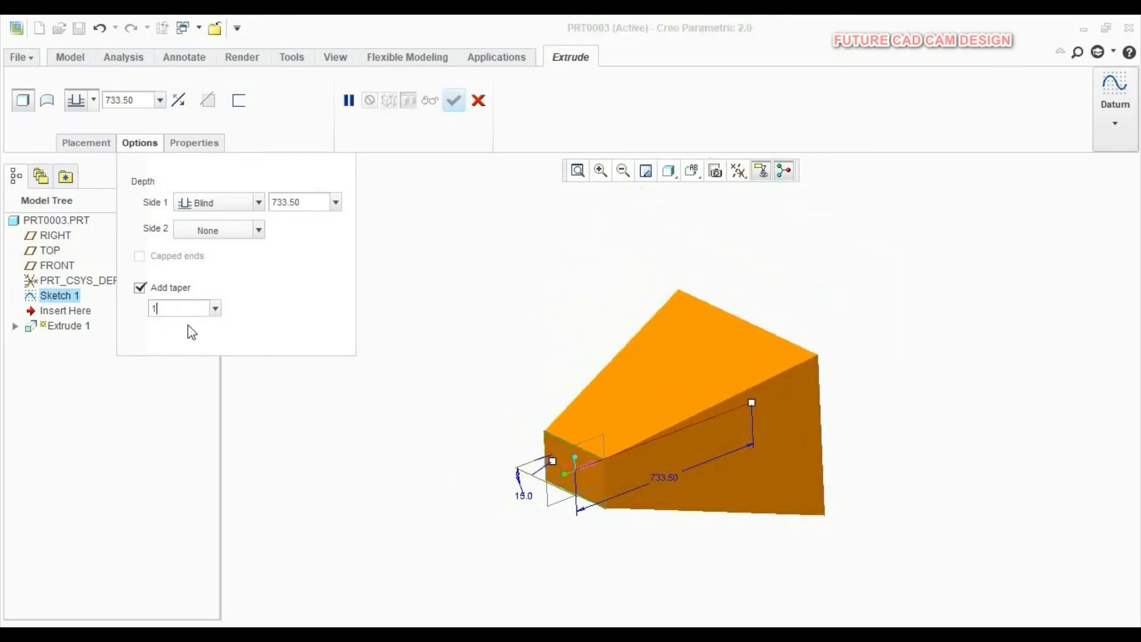
key(Return)
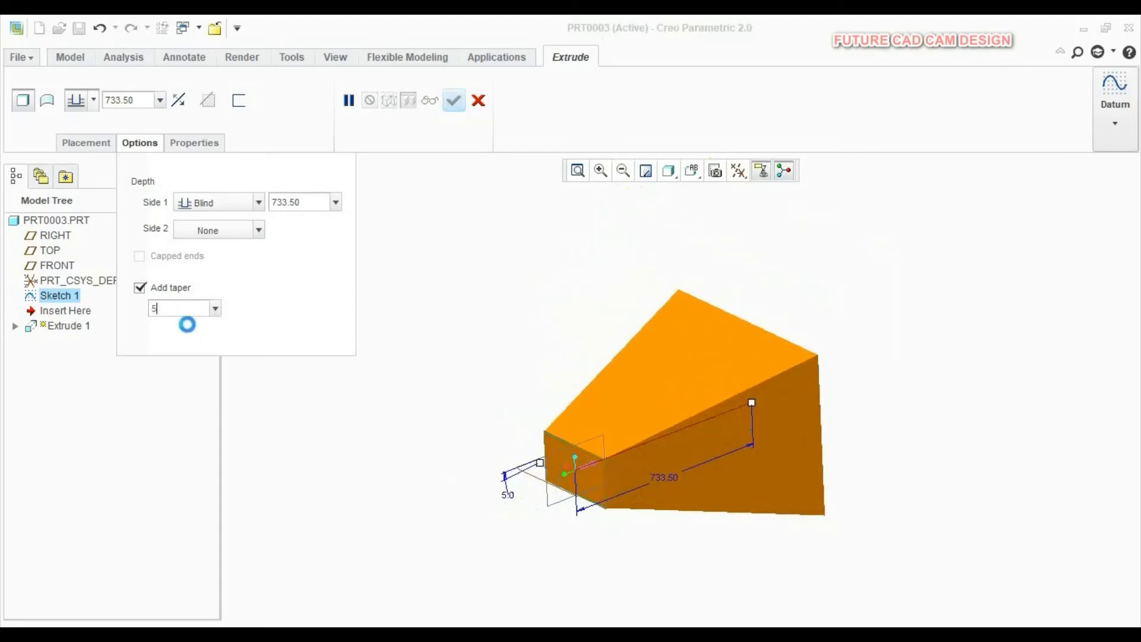
scroll(684, 478, up, 3)
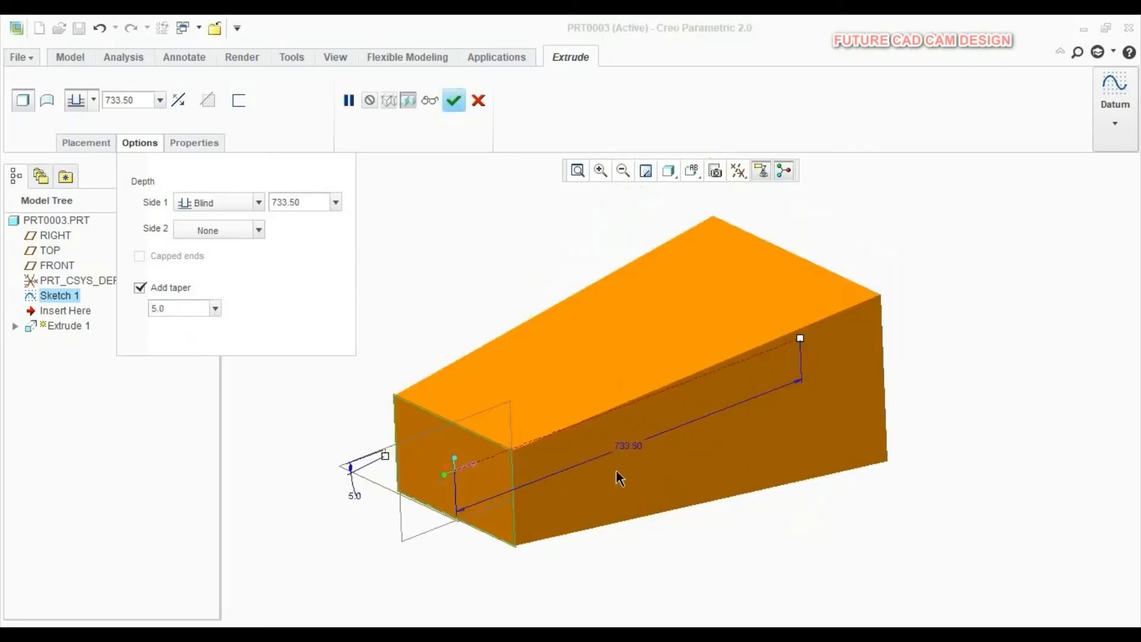
middle_drag(355, 491, 662, 495)
scroll(675, 520, down, 3)
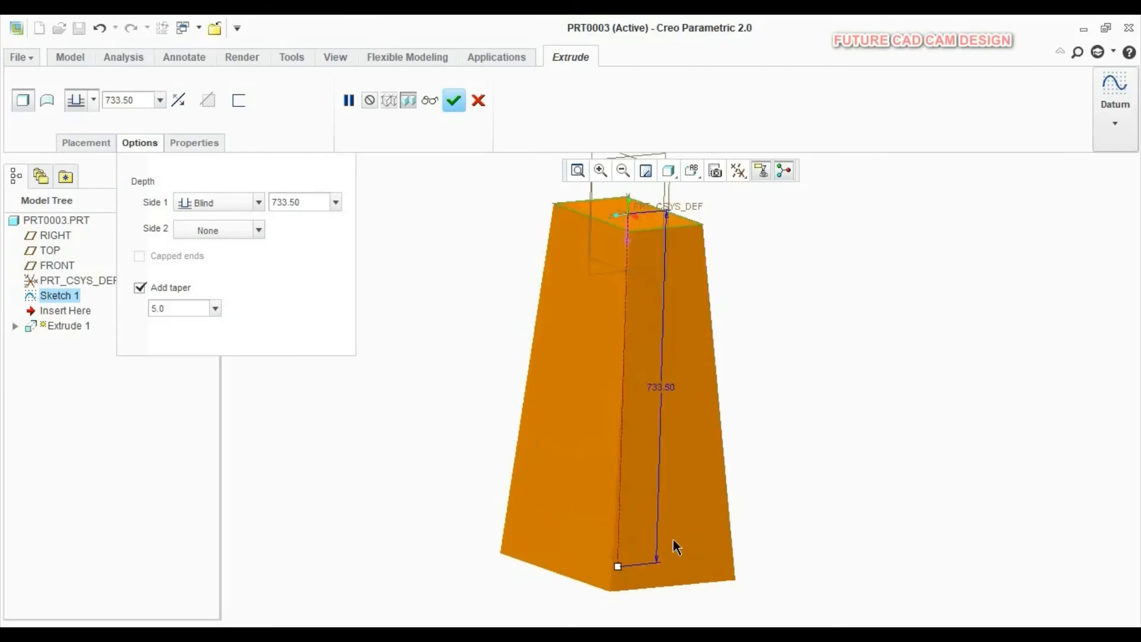
Set the extrusion's taper angle to 10 and inspect the shape from the side.
click(187, 313)
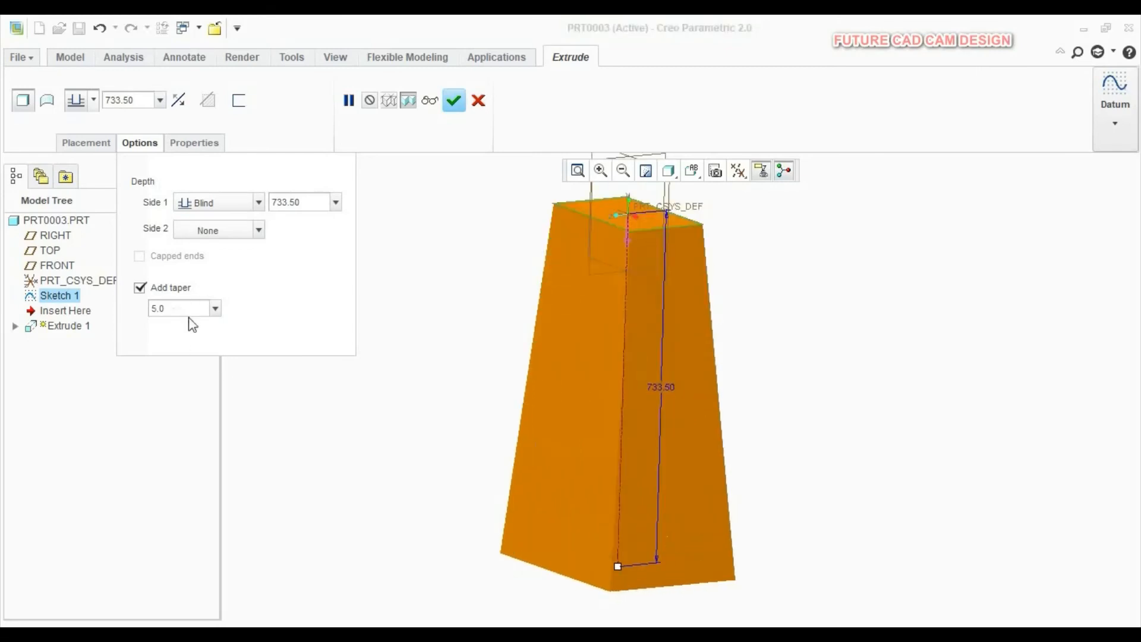
key(BackSpace)
key(BackSpace)
key(BackSpace)
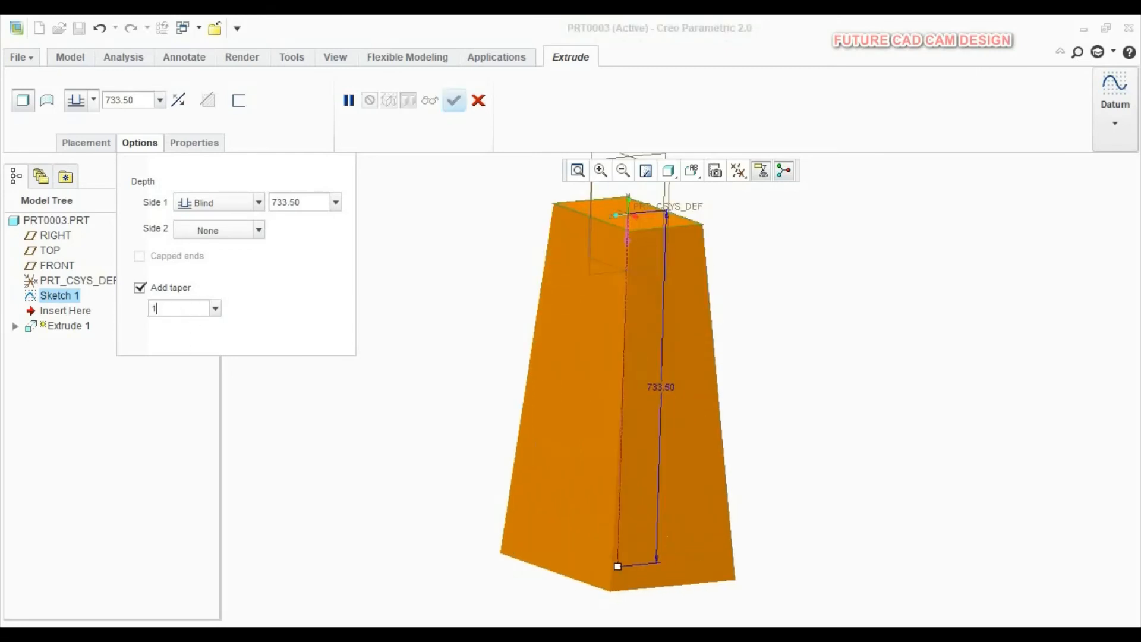
text(10)
key(Return)
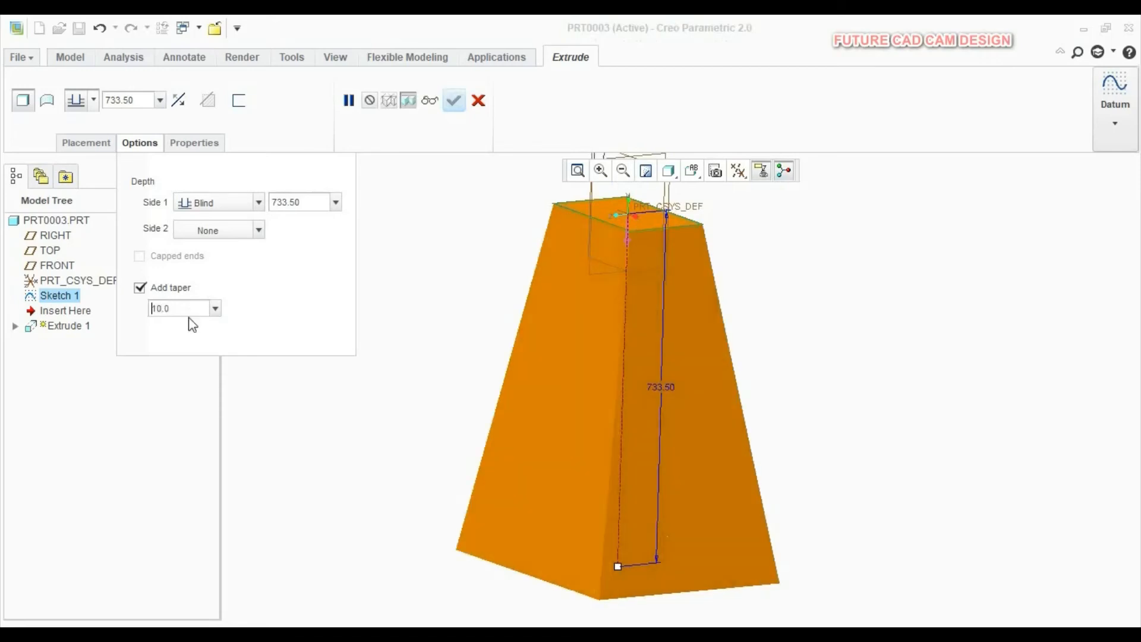
scroll(765, 412, up, 3)
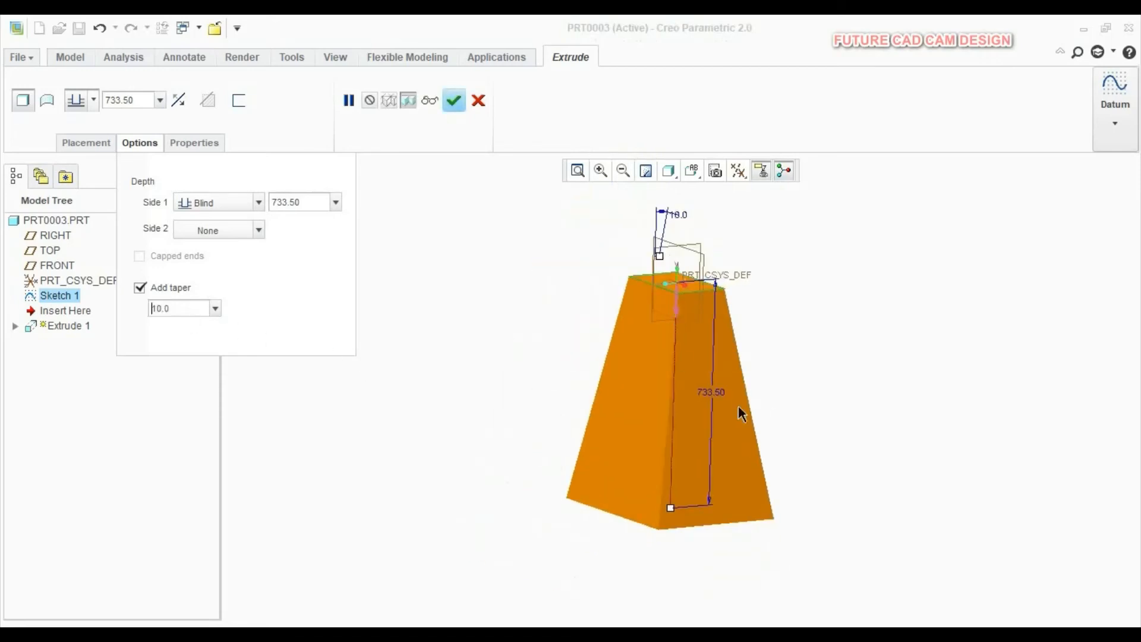
middle_drag(585, 402, 753, 450)
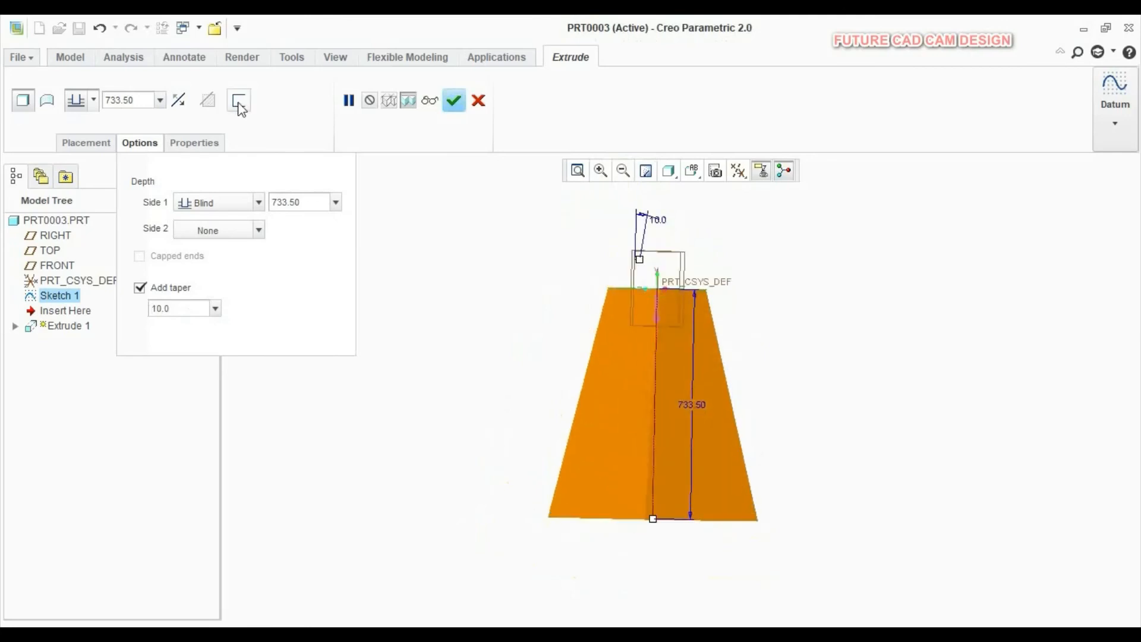
Switch the tapered extrusion from a solid to a surface, complete the feature and inspect its open ends.
click(48, 101)
middle_drag(637, 475, 644, 228)
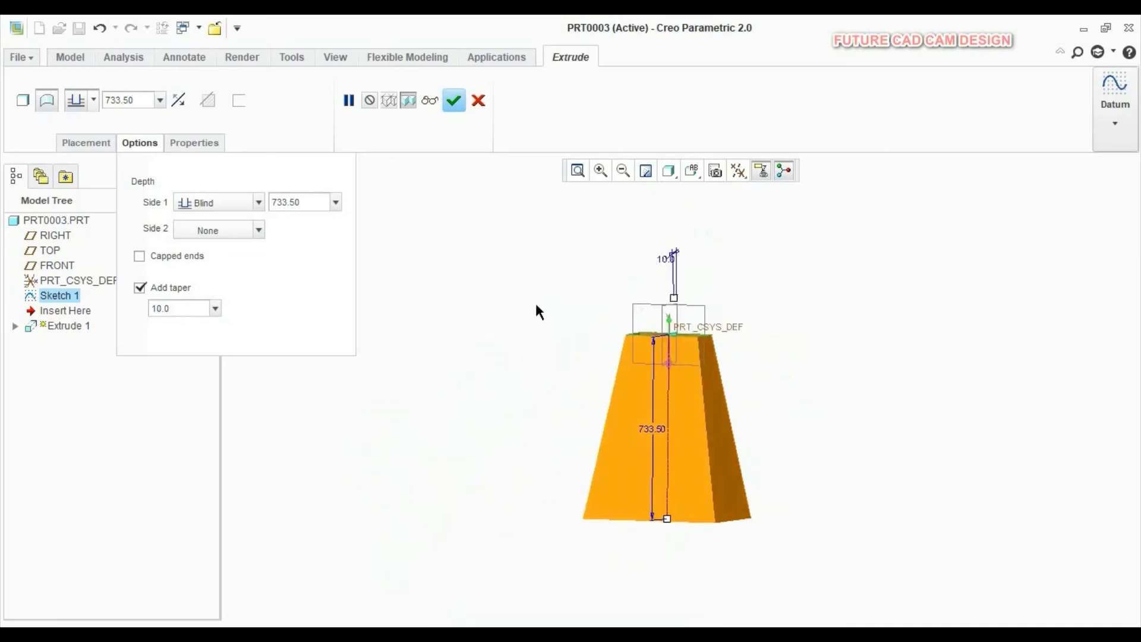
click(454, 102)
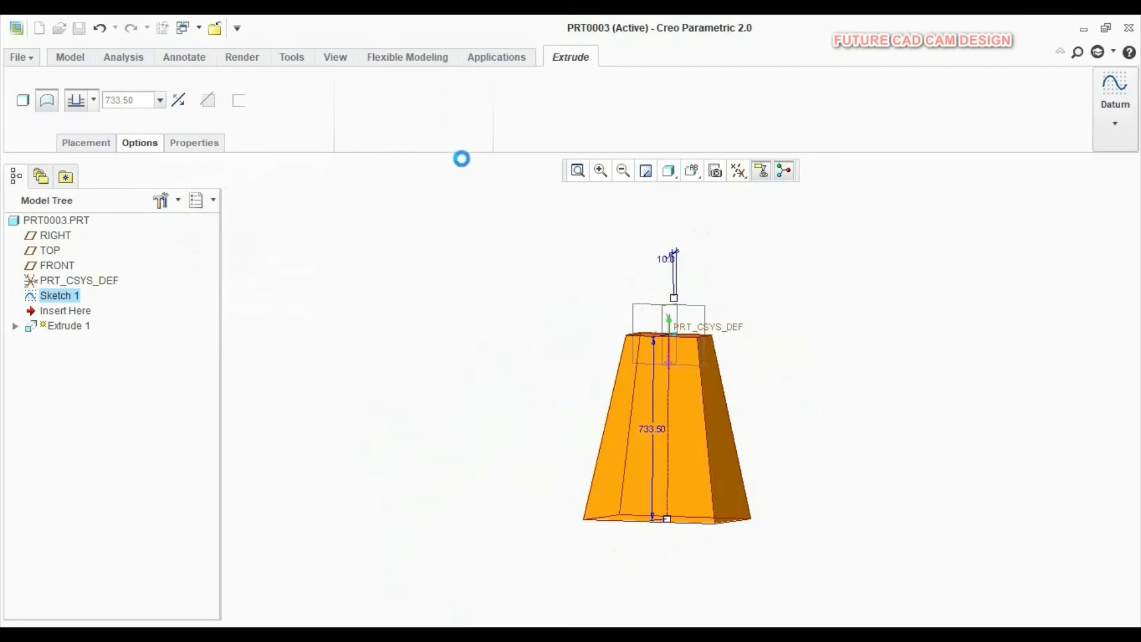
middle_drag(716, 391, 741, 397)
middle_drag(772, 445, 765, 444)
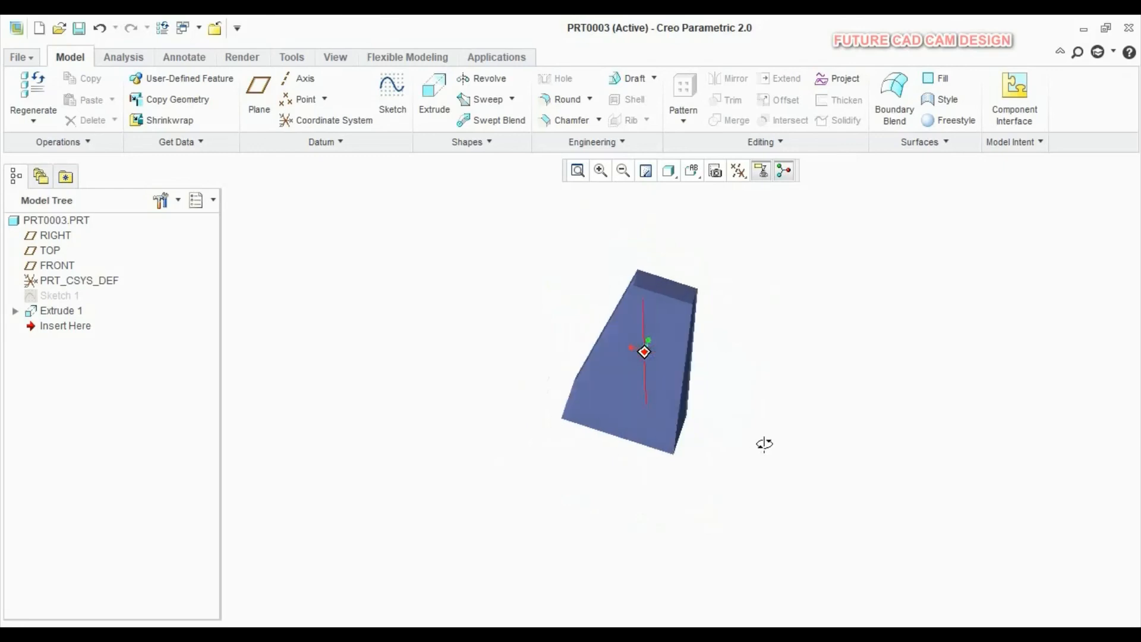
Redefine the tapered surface extrusion, turn on capped ends and inspect its upper end up close.
right_click(60, 311)
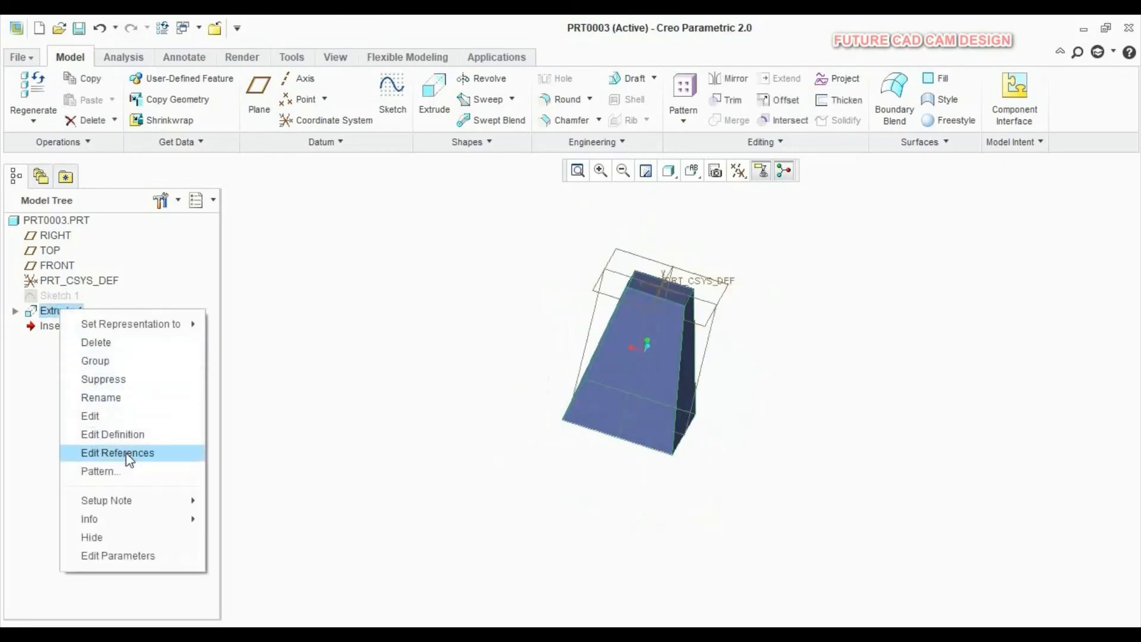
click(163, 436)
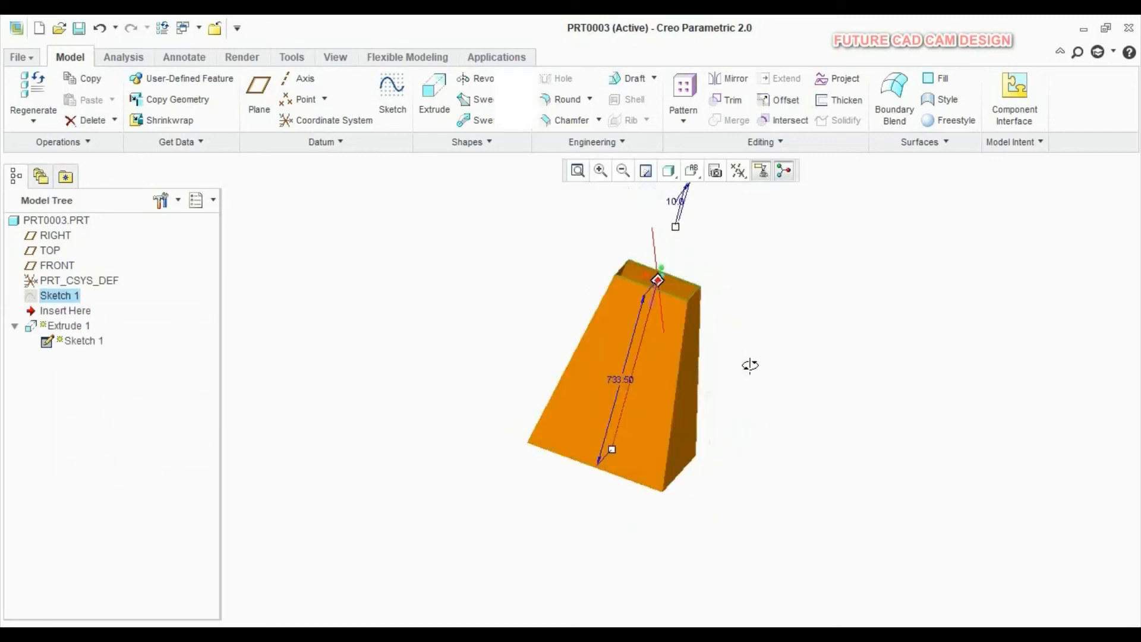
click(138, 143)
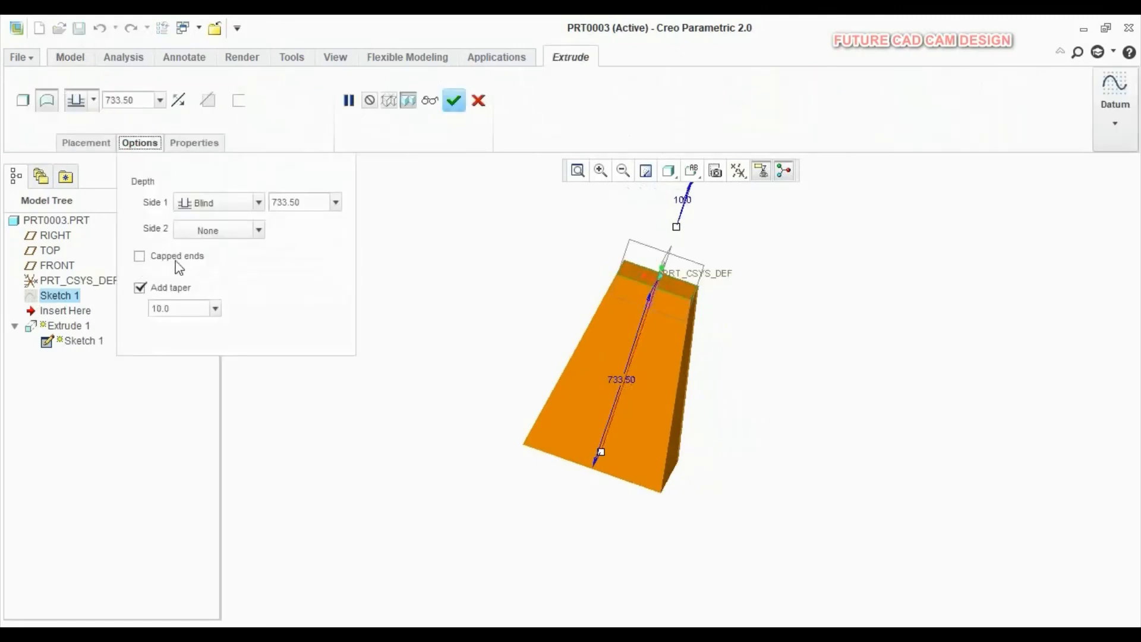
click(141, 258)
middle_drag(736, 386, 694, 349)
scroll(680, 309, down, 5)
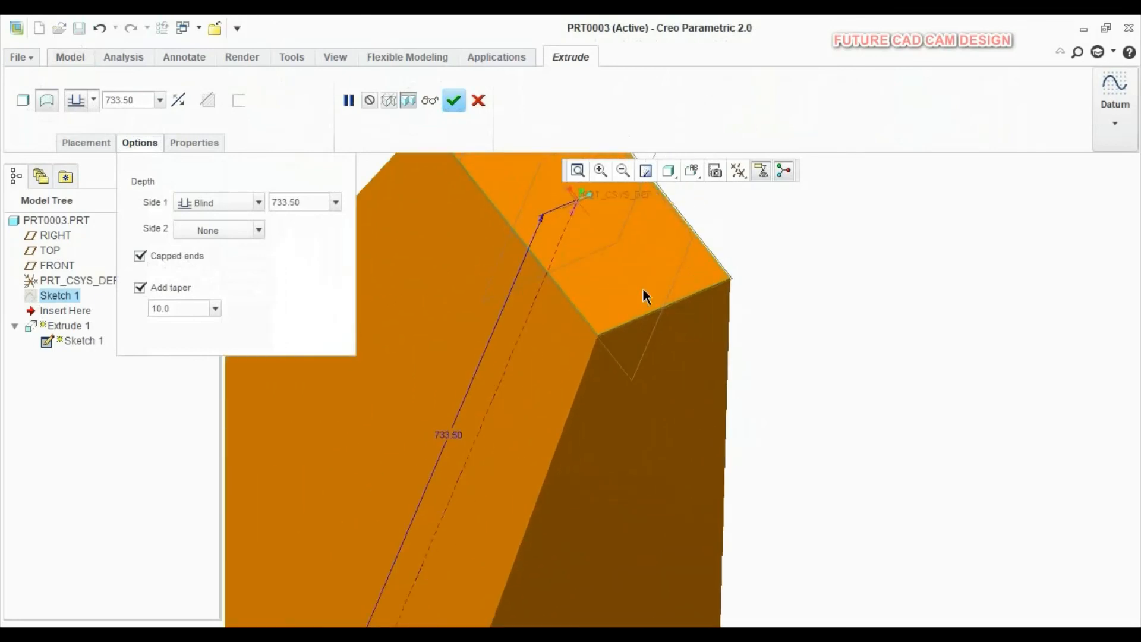
scroll(727, 337, up, 5)
scroll(702, 309, down, 2)
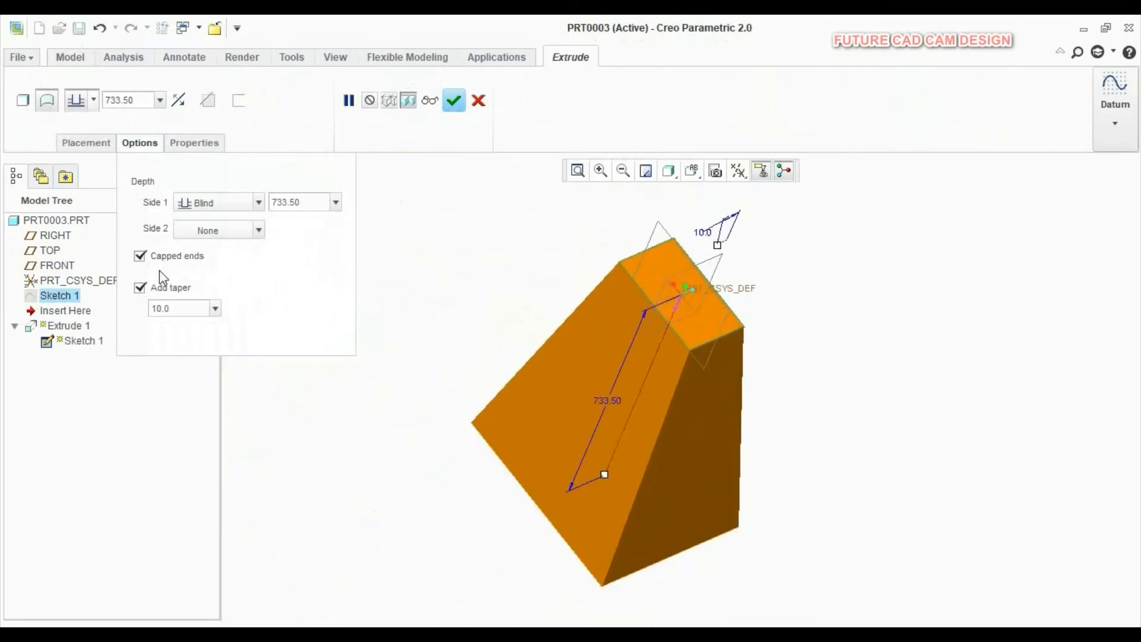
Turn the surface extrusion's capped ends off and back on to compare the open and closed ends.
click(140, 261)
scroll(677, 321, down, 3)
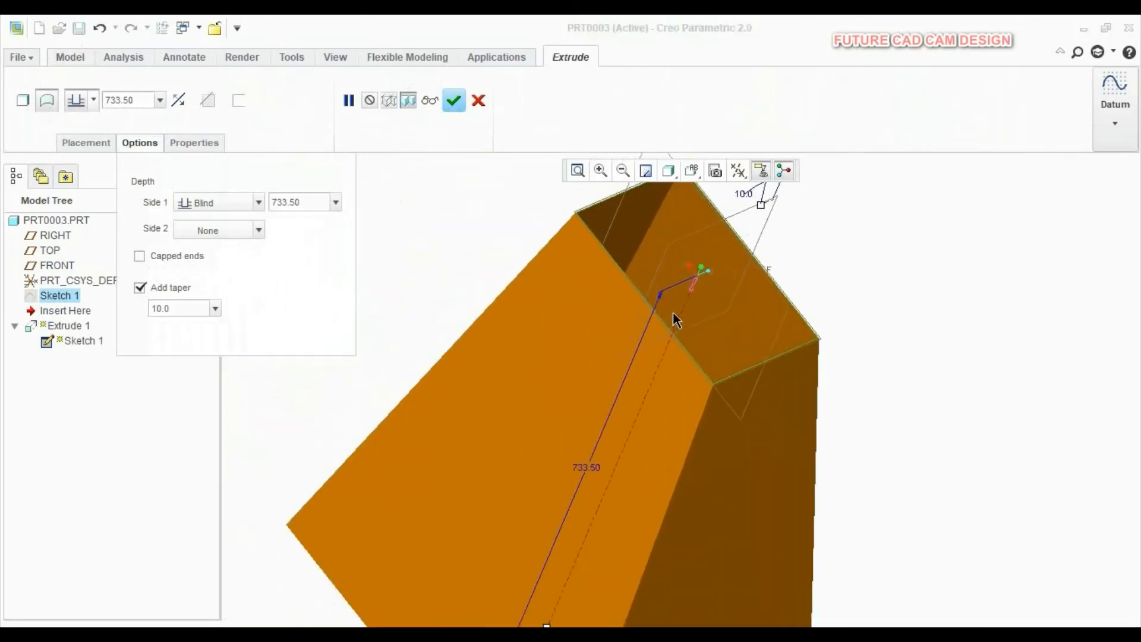
scroll(701, 288, up, 3)
scroll(694, 288, down, 1)
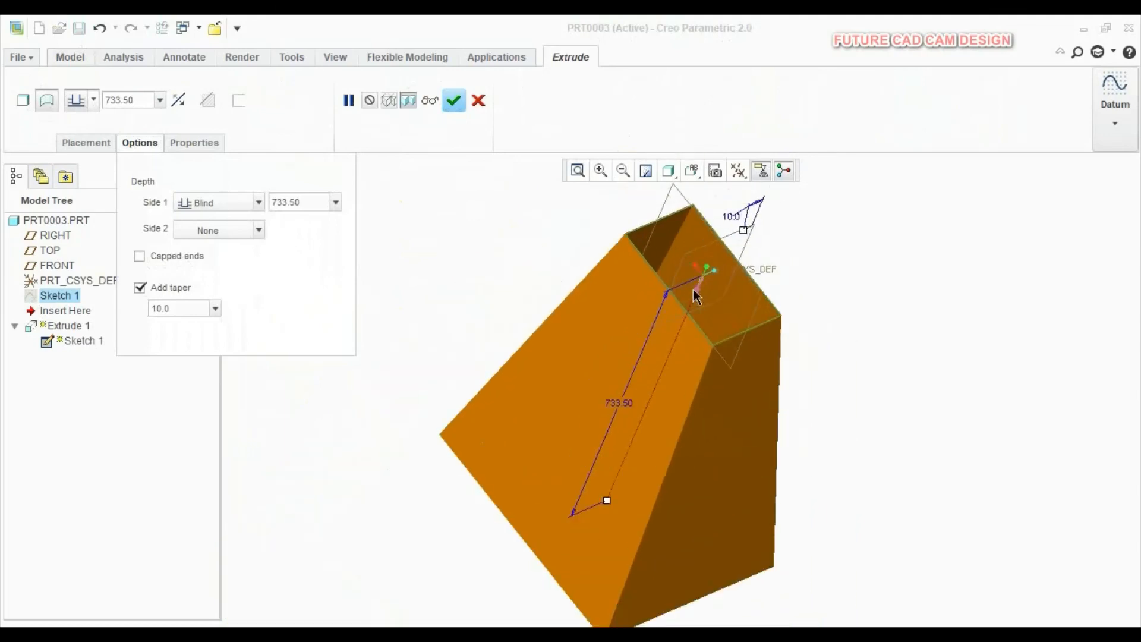
middle_drag(565, 386, 585, 356)
click(173, 255)
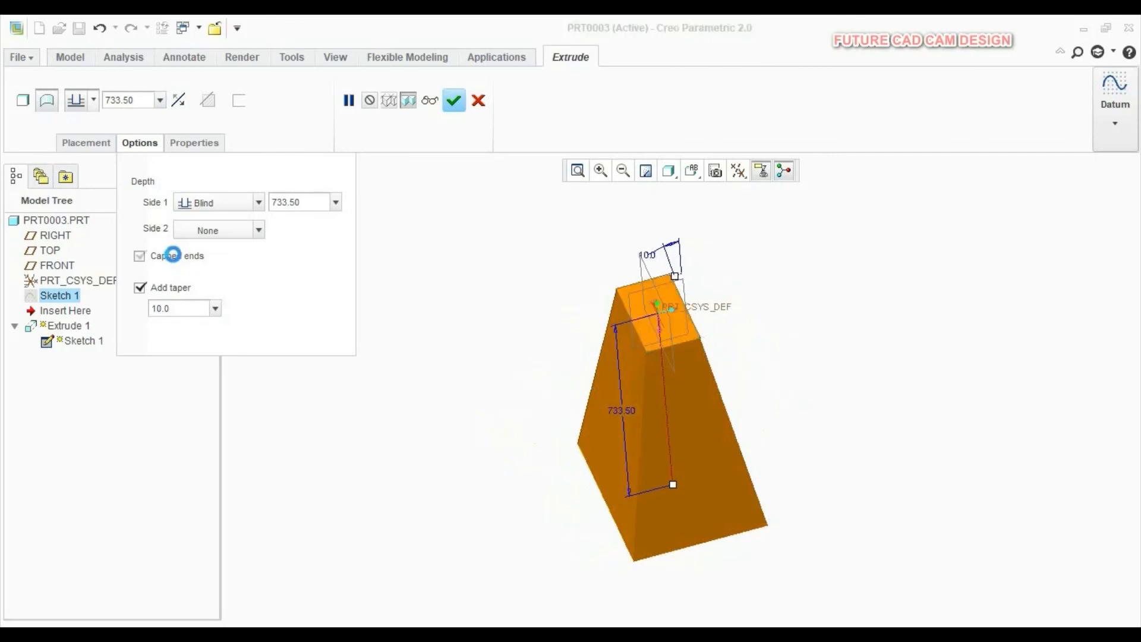
middle_drag(674, 363, 723, 351)
scroll(723, 351, down, 3)
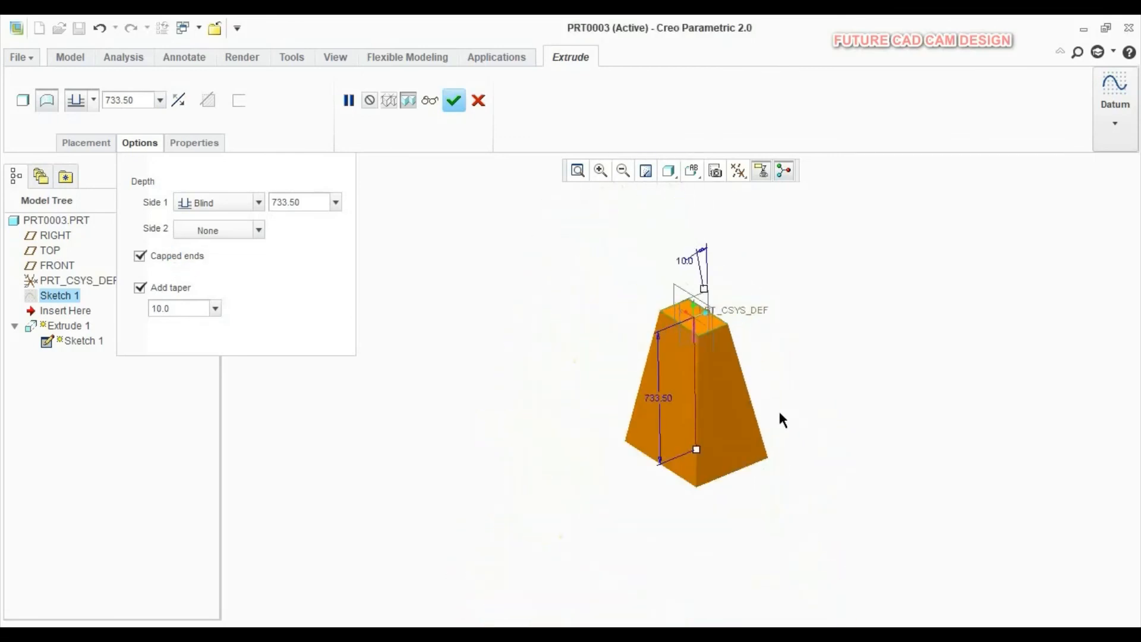
Turn off capped ends and give the second side of the extrusion a Blind depth.
click(141, 260)
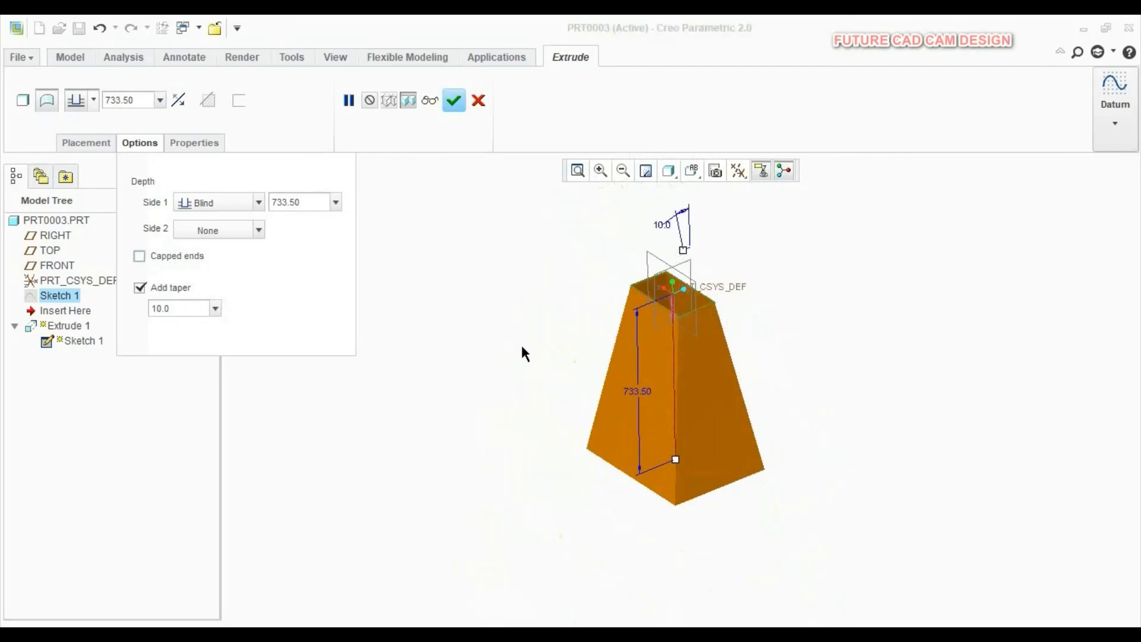
click(260, 231)
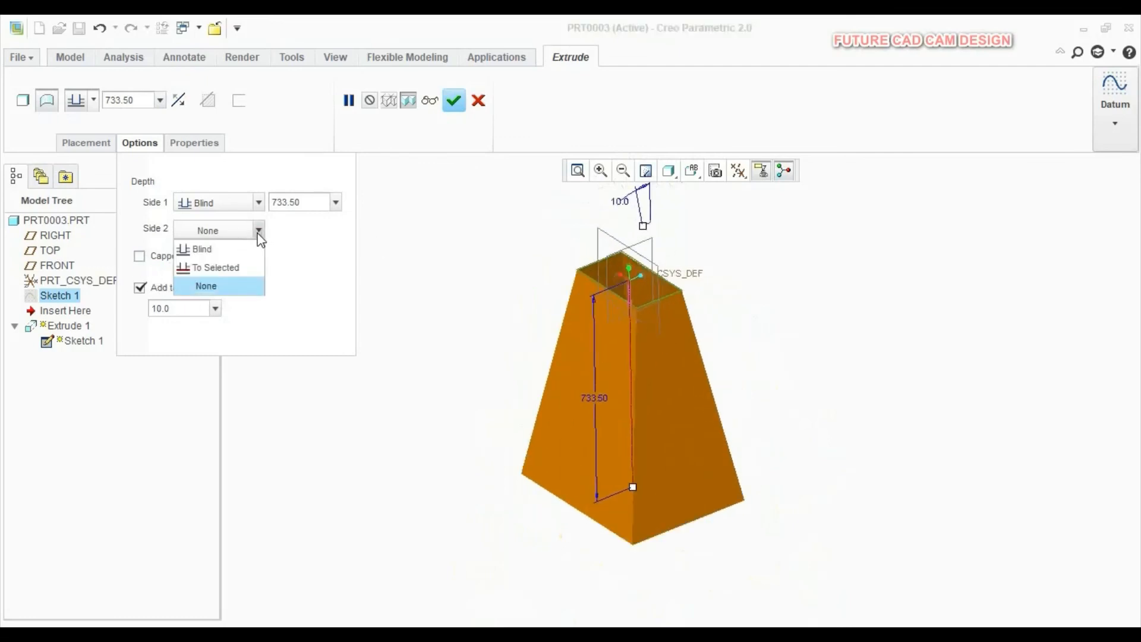
click(213, 260)
scroll(627, 327, up, 3)
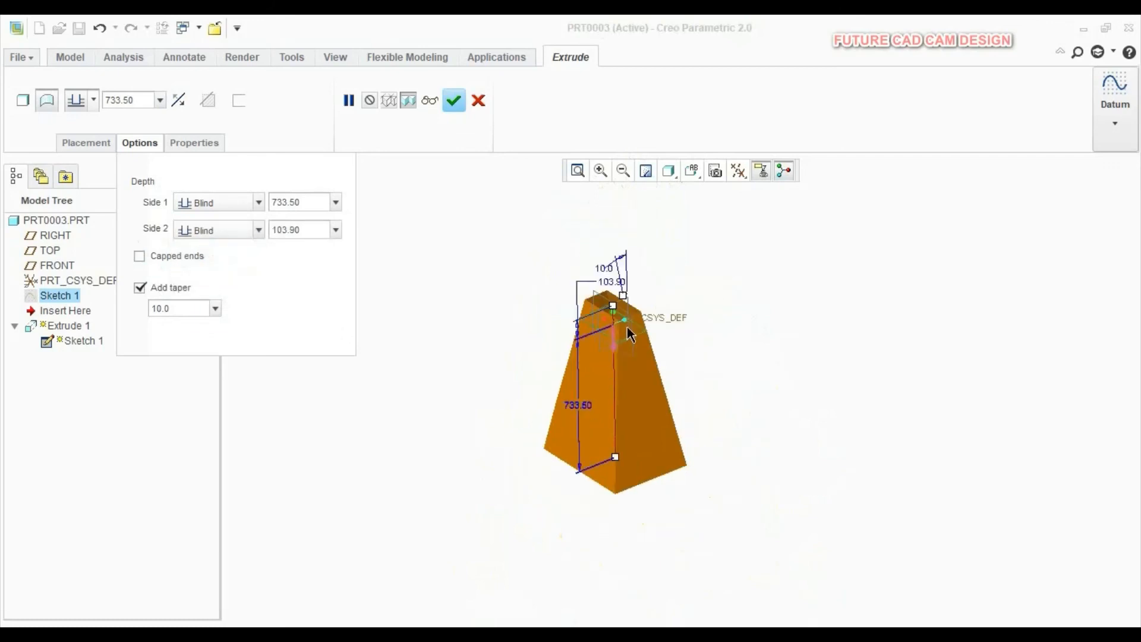
scroll(616, 309, down, 5)
Adjust the extrusion's second-side depth freehand on the model, settling at about 128.80.
drag(600, 285, 598, 196)
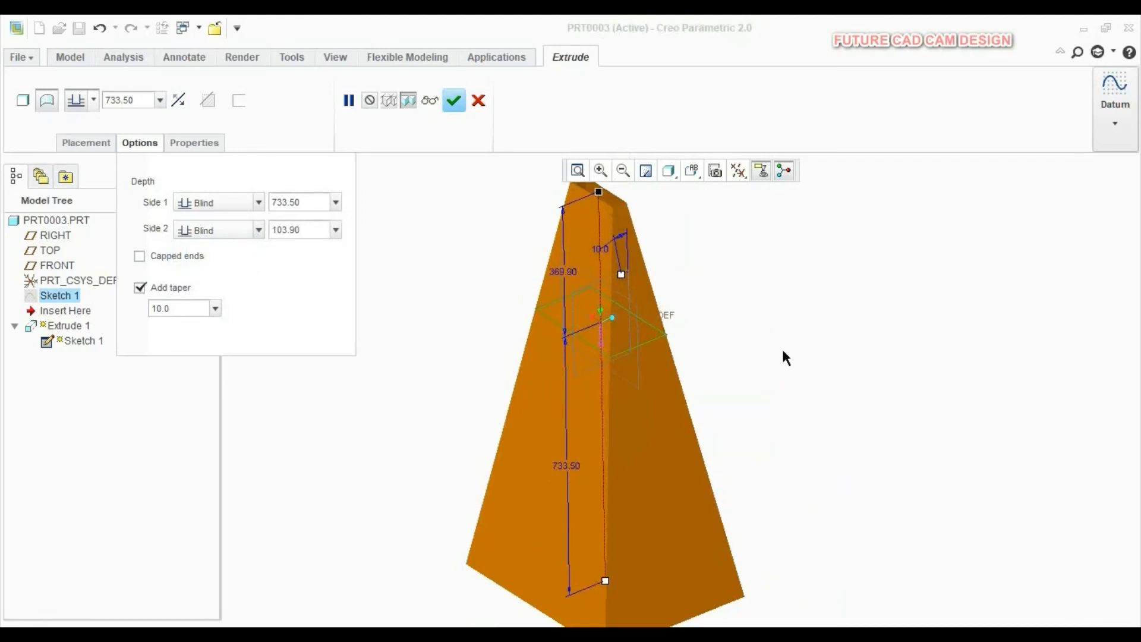
scroll(783, 352, up, 2)
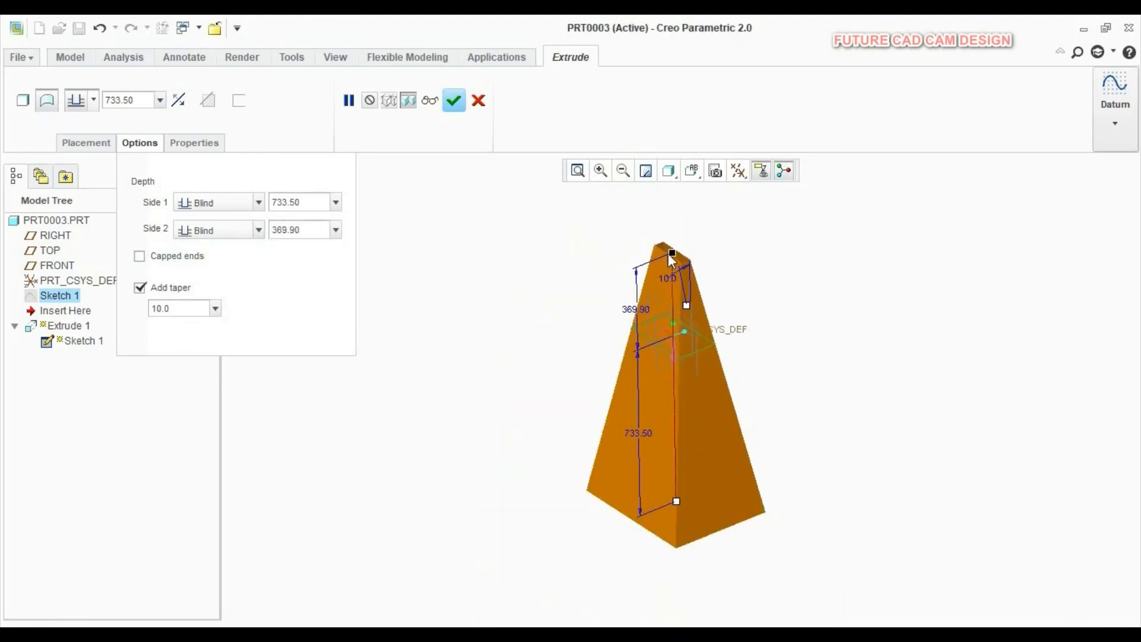
drag(669, 254, 677, 379)
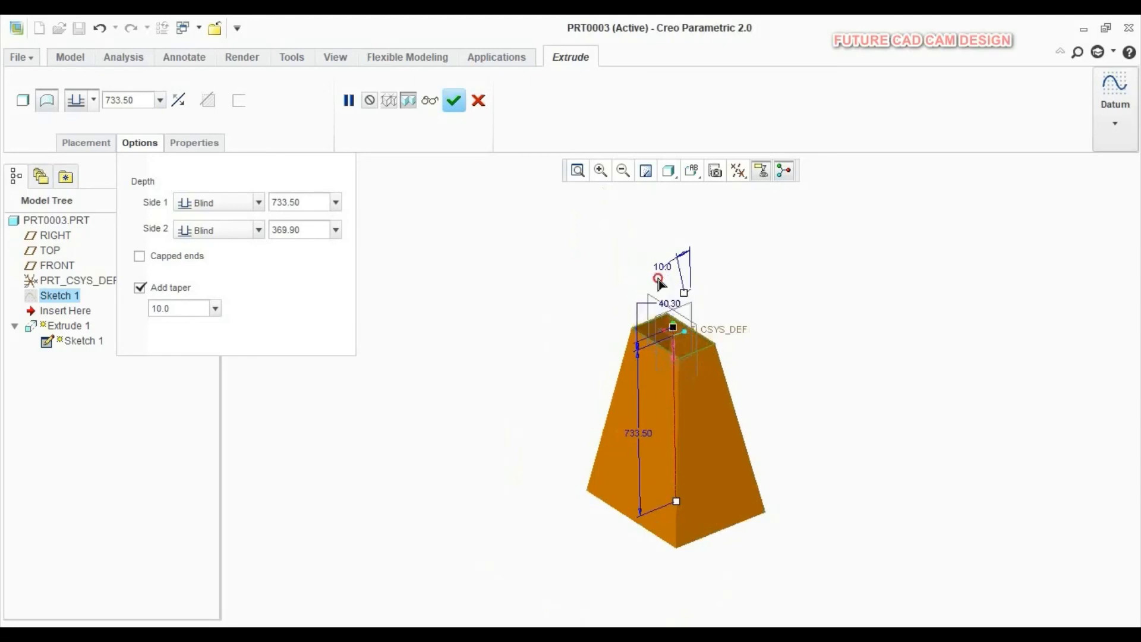
drag(659, 281, 675, 261)
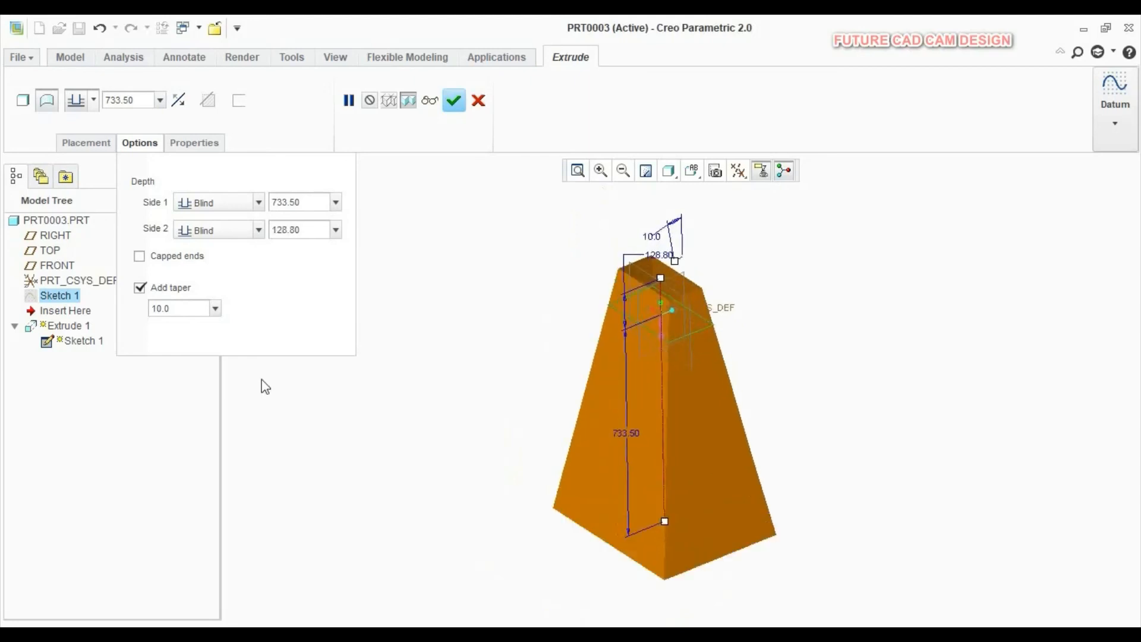
Turn on capped ends, complete the two-sided surface extrusion and inspect it from several directions.
click(139, 259)
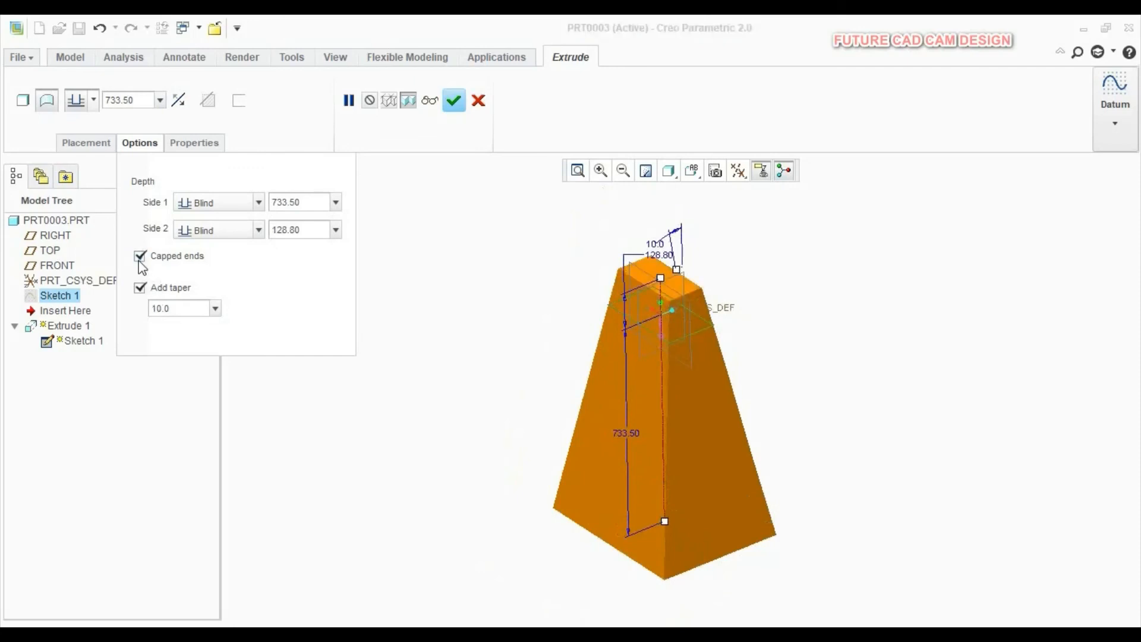
click(455, 102)
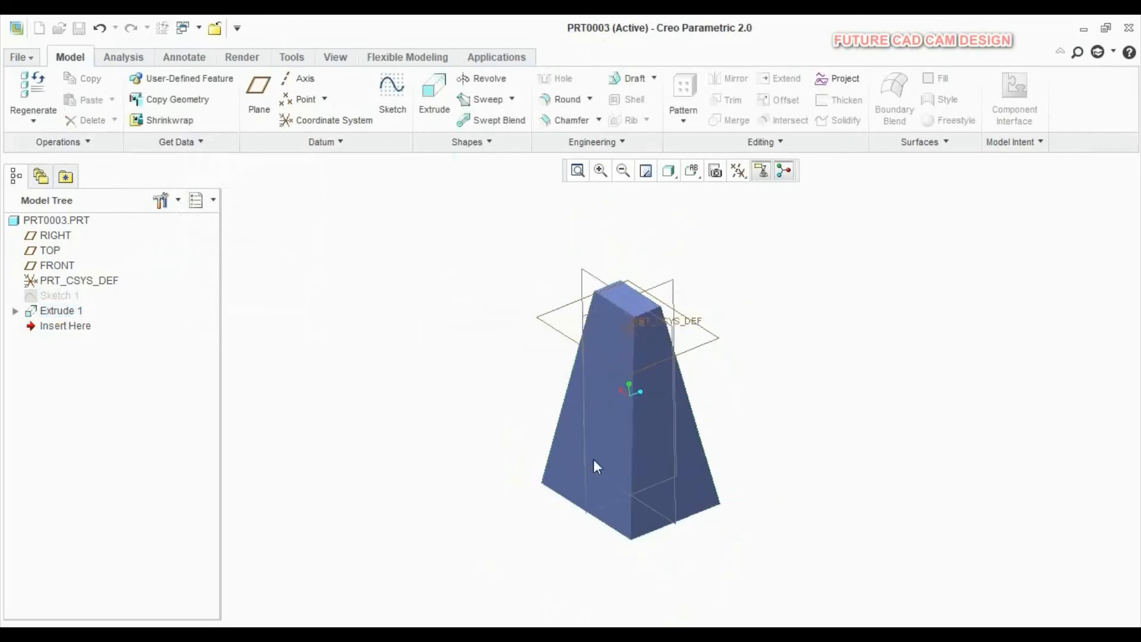
mouse_move(593, 459)
middle_down()
mouse_move(655, 415)
mouse_move(682, 245)
mouse_move(640, 429)
mouse_move(587, 494)
mouse_move(591, 470)
mouse_move(640, 451)
mouse_move(775, 441)
mouse_move(823, 492)
middle_up()
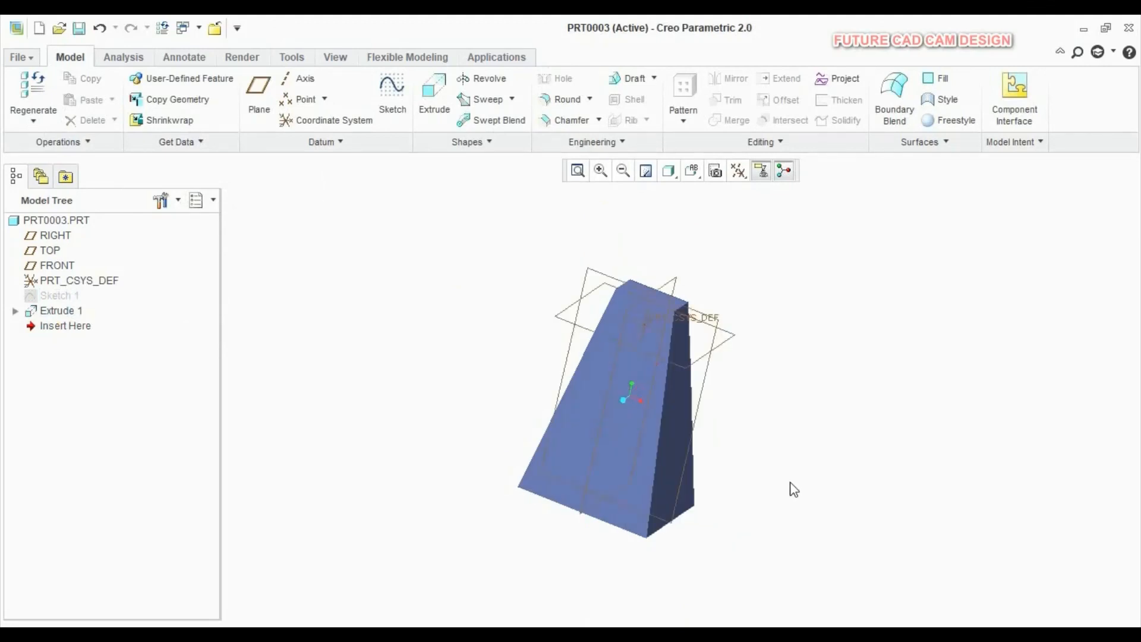
middle_drag(589, 333, 619, 321)
middle_drag(710, 318, 772, 305)
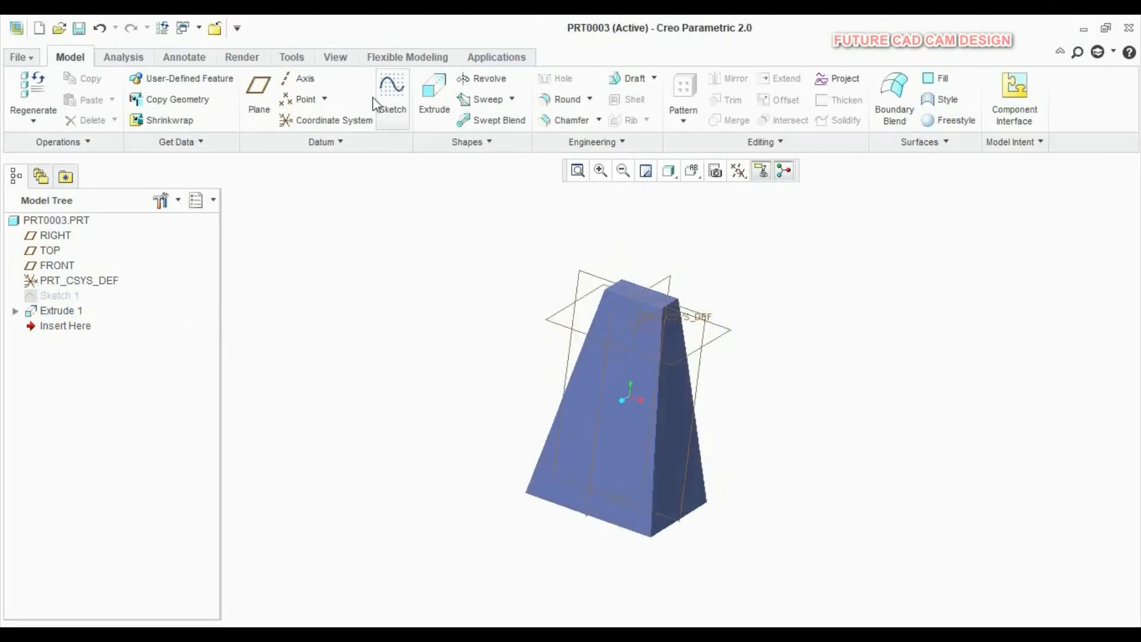
Preview a Y Direction section through the capped surface twice, inspect the interior and discard each section.
click(336, 58)
click(471, 118)
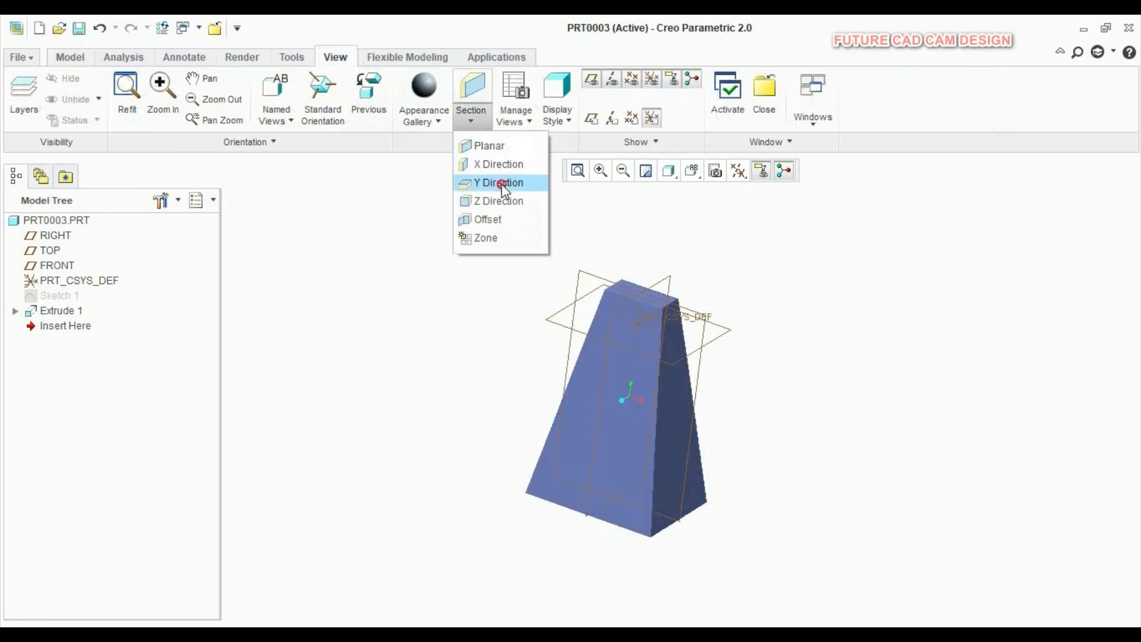
click(503, 184)
drag(604, 286, 650, 331)
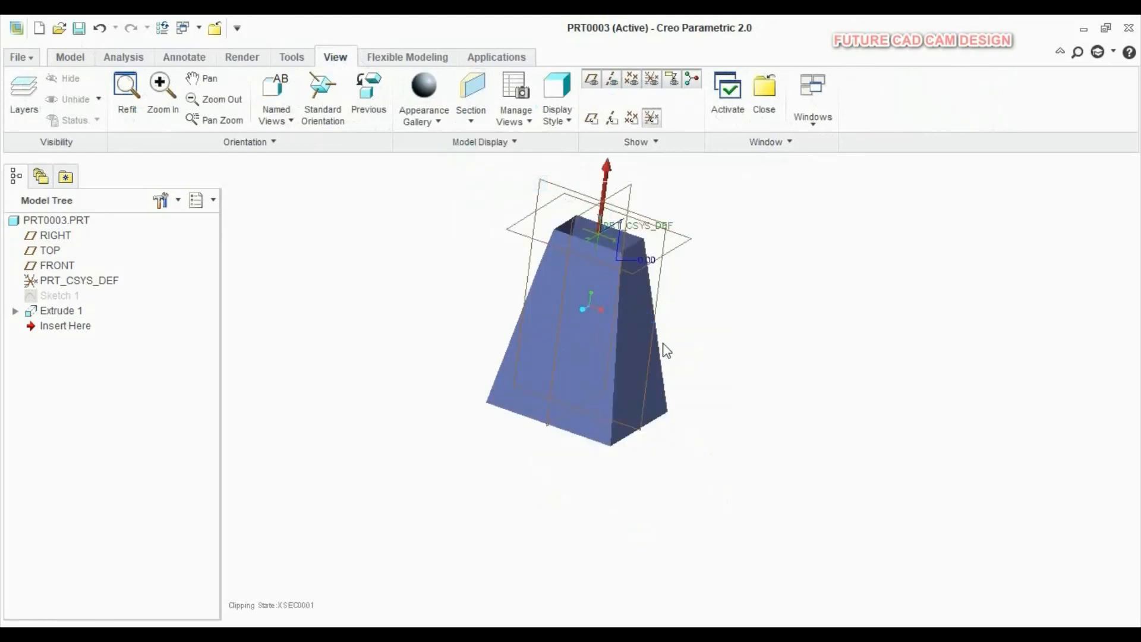
middle_drag(625, 404, 676, 361)
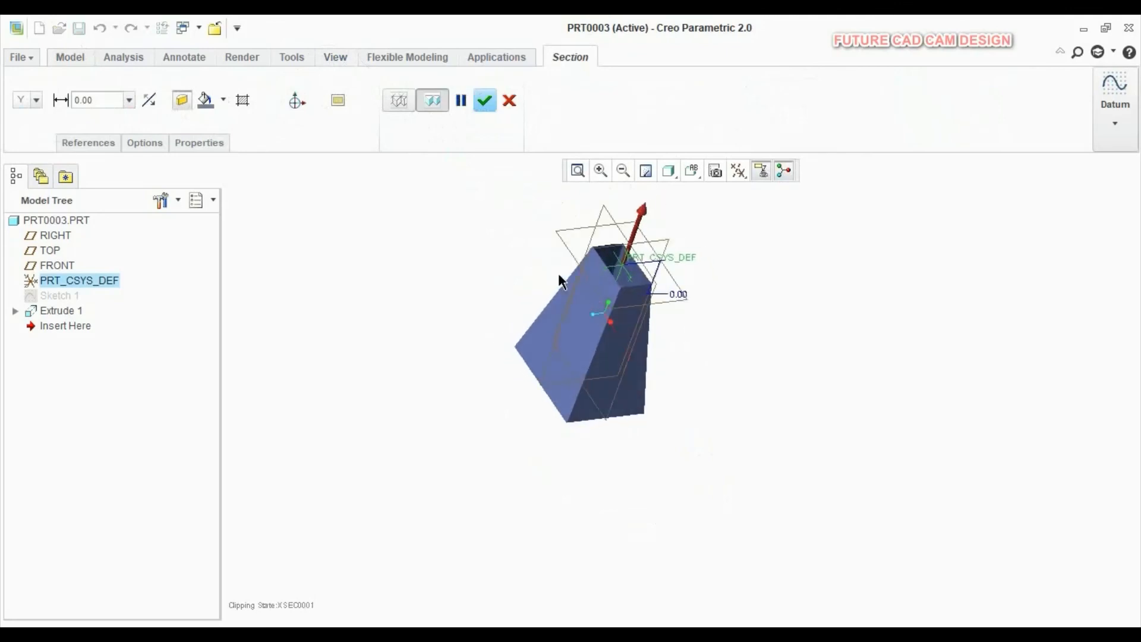
scroll(636, 253, down, 3)
click(509, 102)
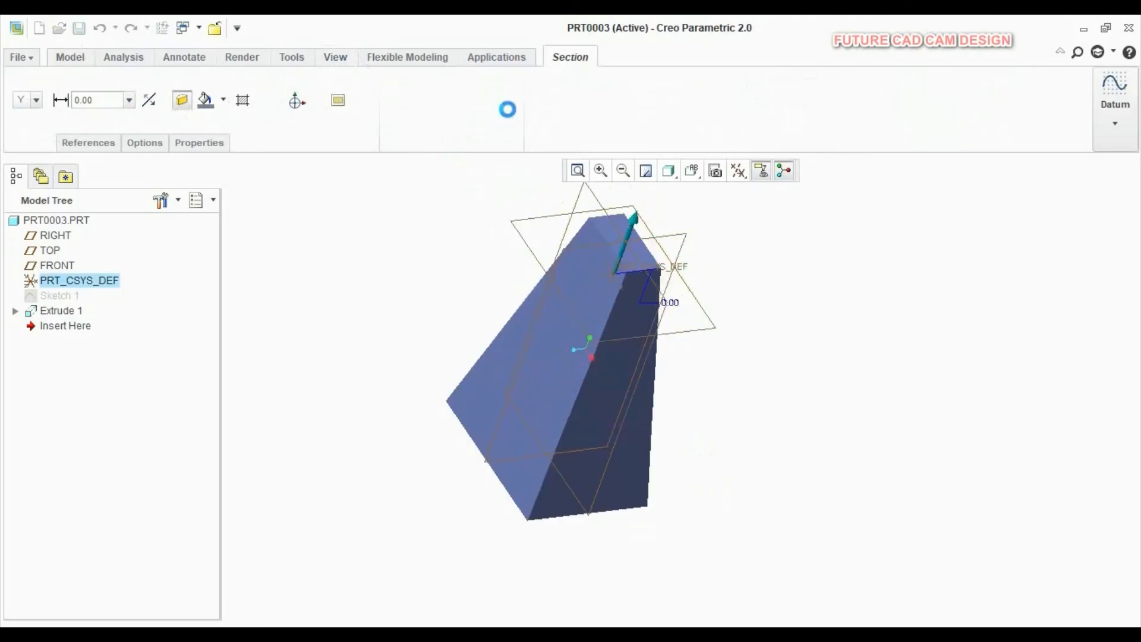
scroll(611, 349, down, 3)
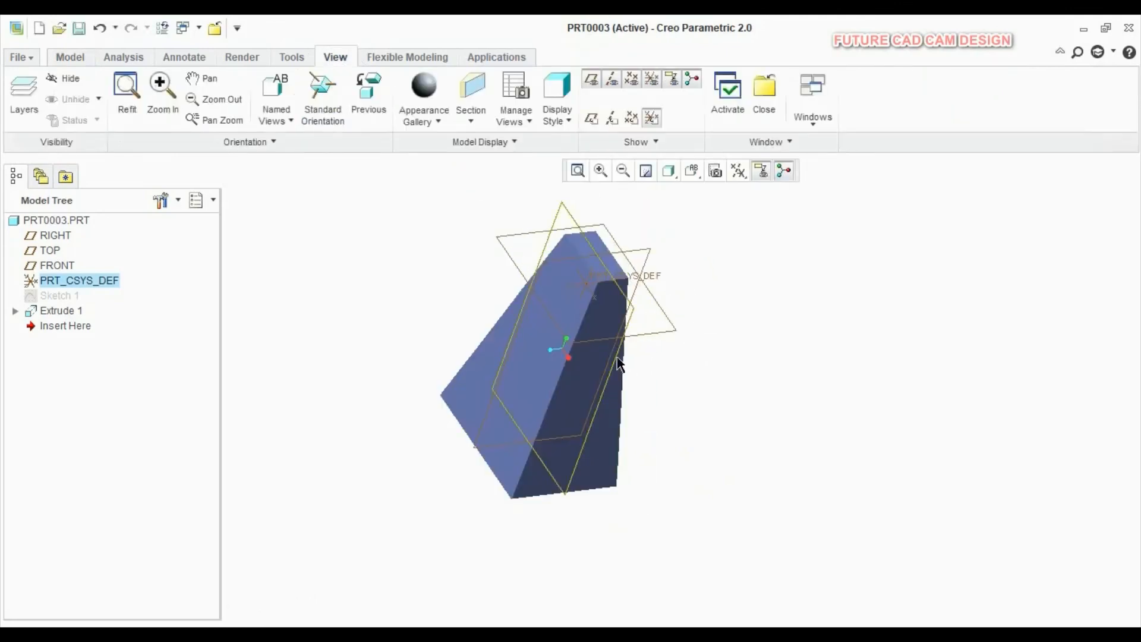
middle_drag(619, 364, 628, 339)
click(472, 119)
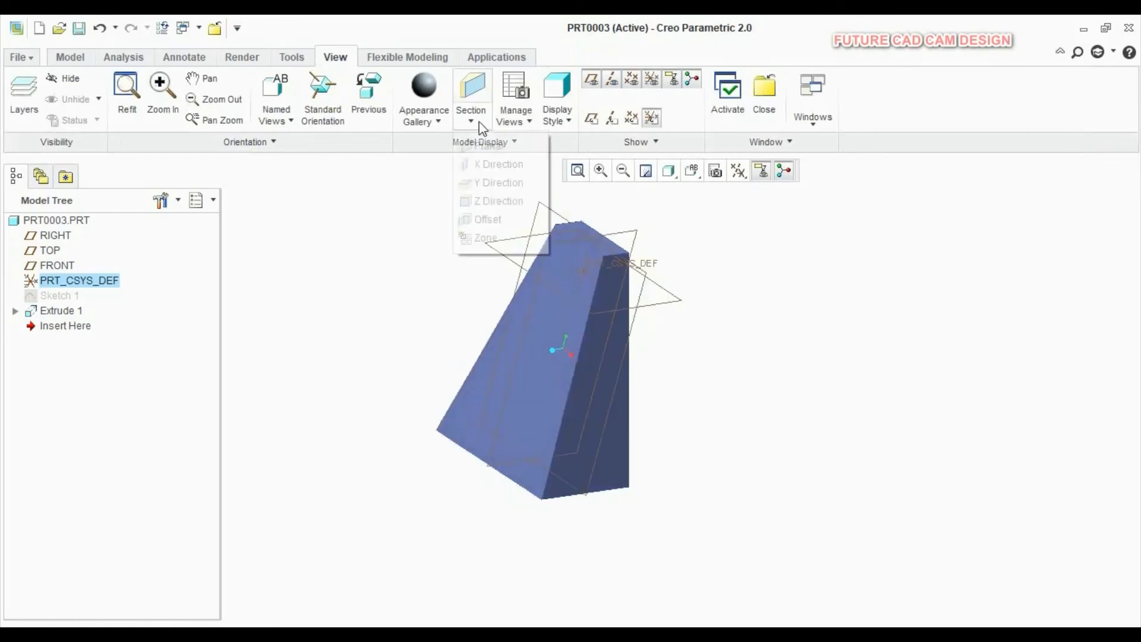
click(502, 184)
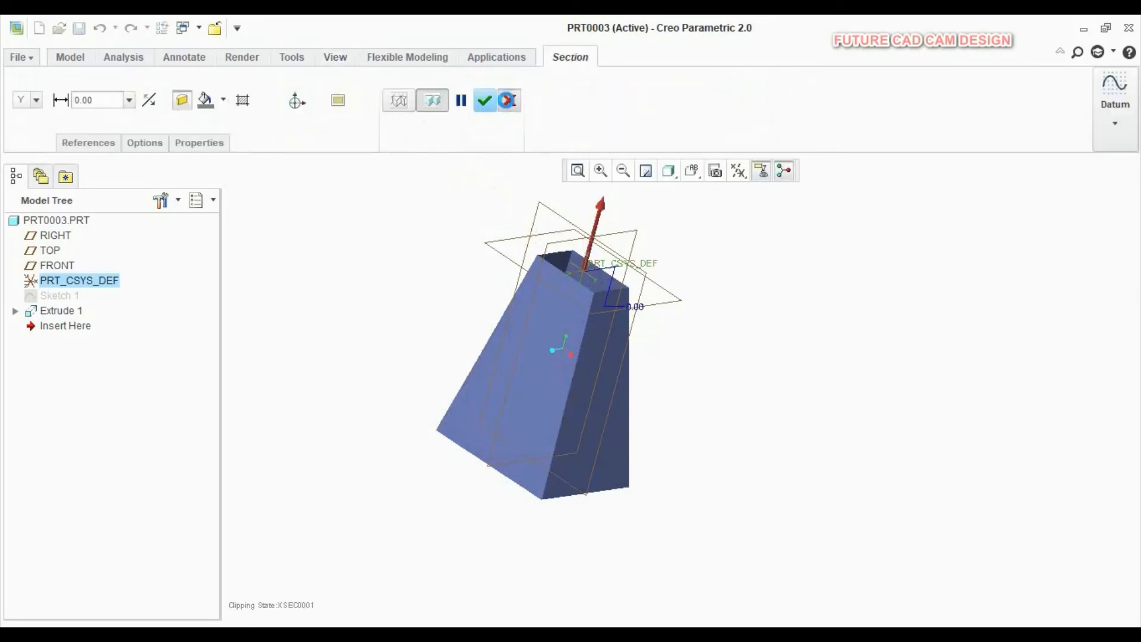
click(485, 100)
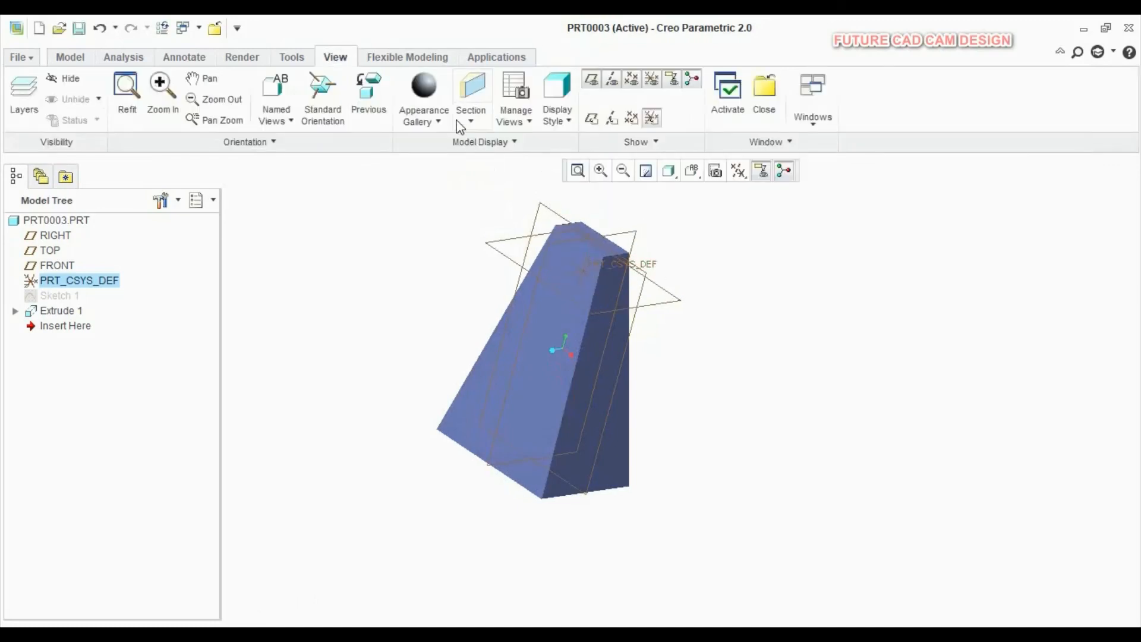
Create a Z Direction section through the capped surface with an offset of about 25.80 and inspect the interior.
click(471, 122)
click(502, 197)
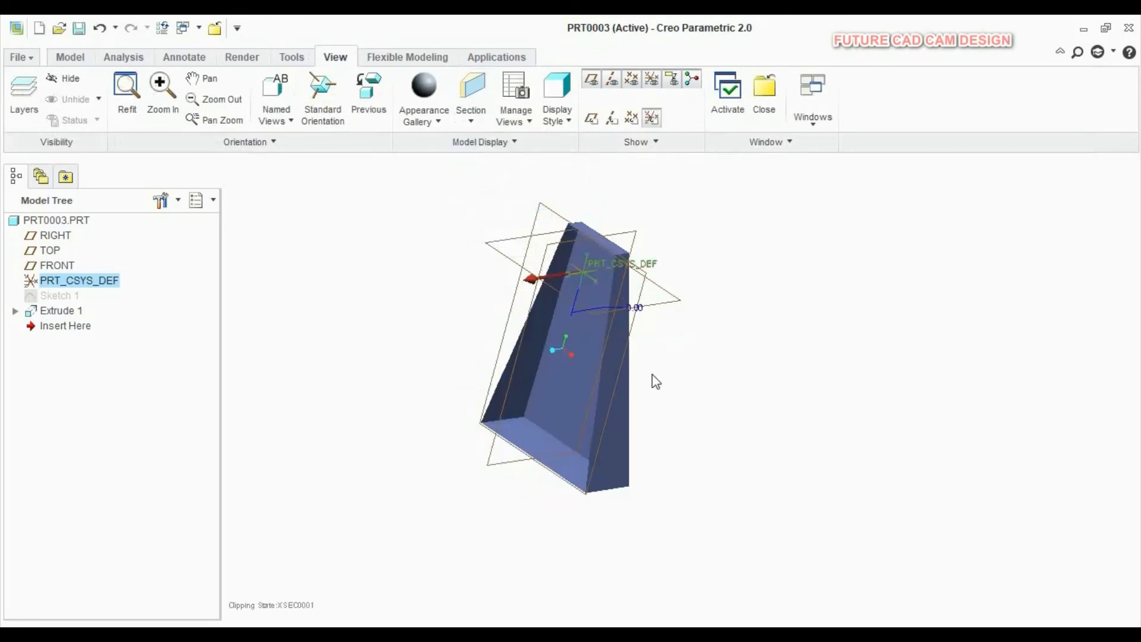
middle_drag(601, 380, 844, 326)
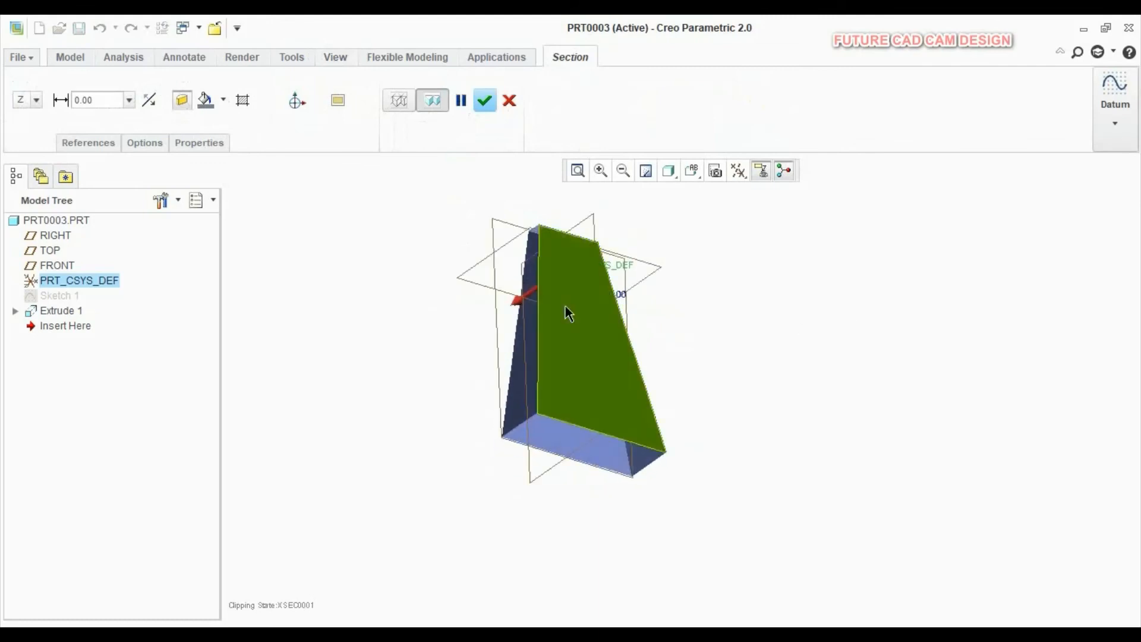
mouse_move(518, 309)
mouse_down()
mouse_move(490, 328)
mouse_move(542, 315)
mouse_move(516, 330)
mouse_move(512, 305)
mouse_up()
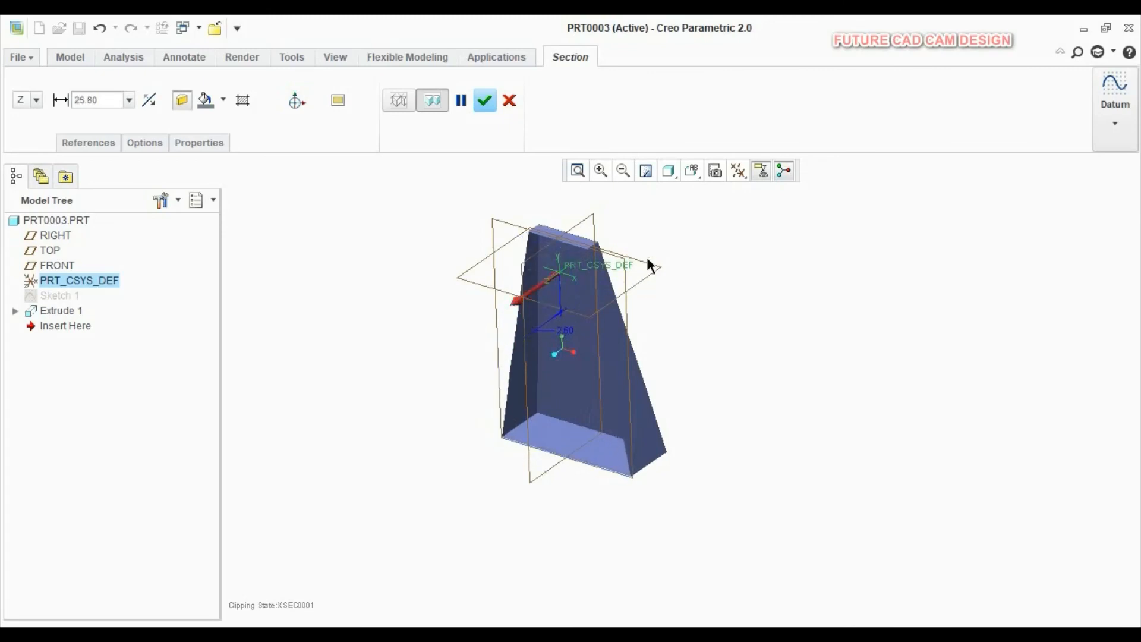
middle_drag(650, 265, 591, 277)
middle_click(584, 204)
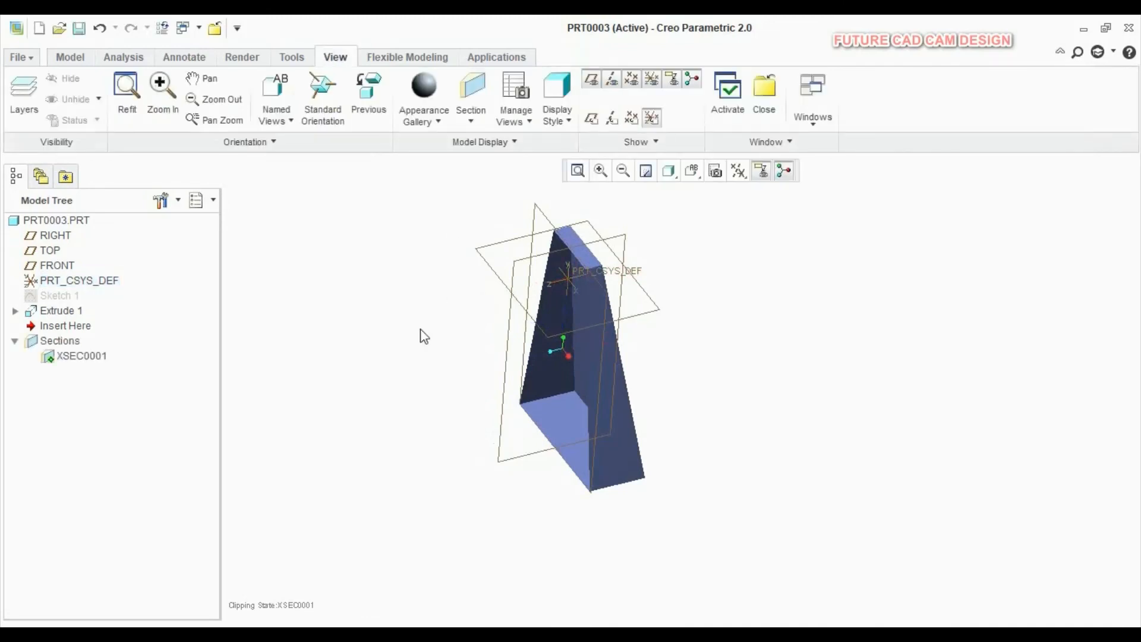
middle_drag(423, 334, 464, 391)
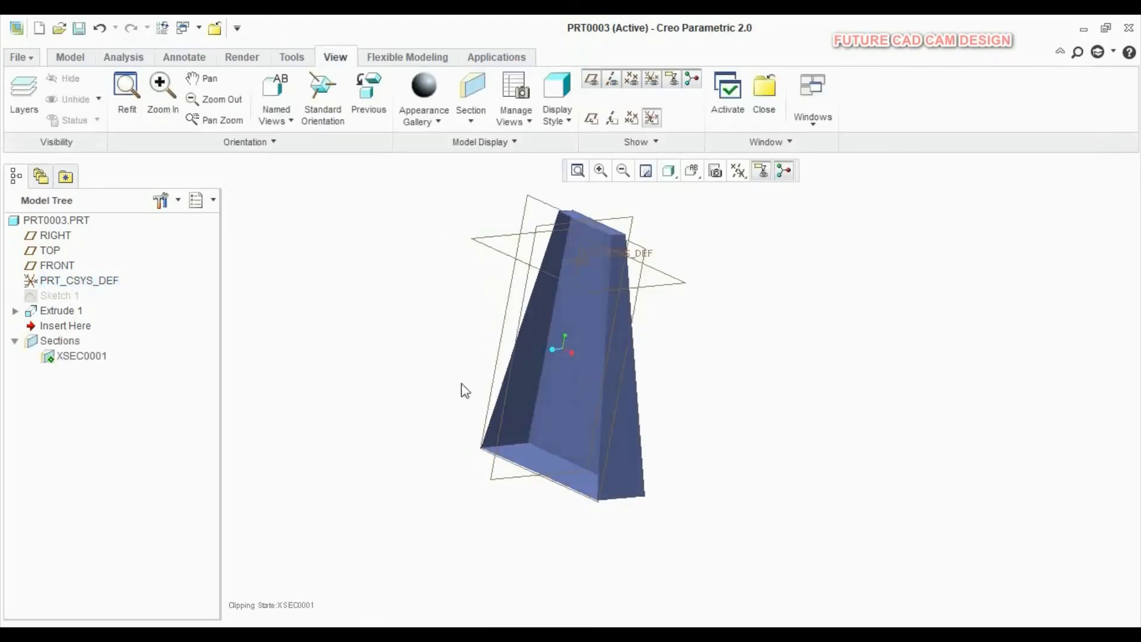
Deactivate the Z Direction section and view the whole tapered surface from another side.
right_click(91, 363)
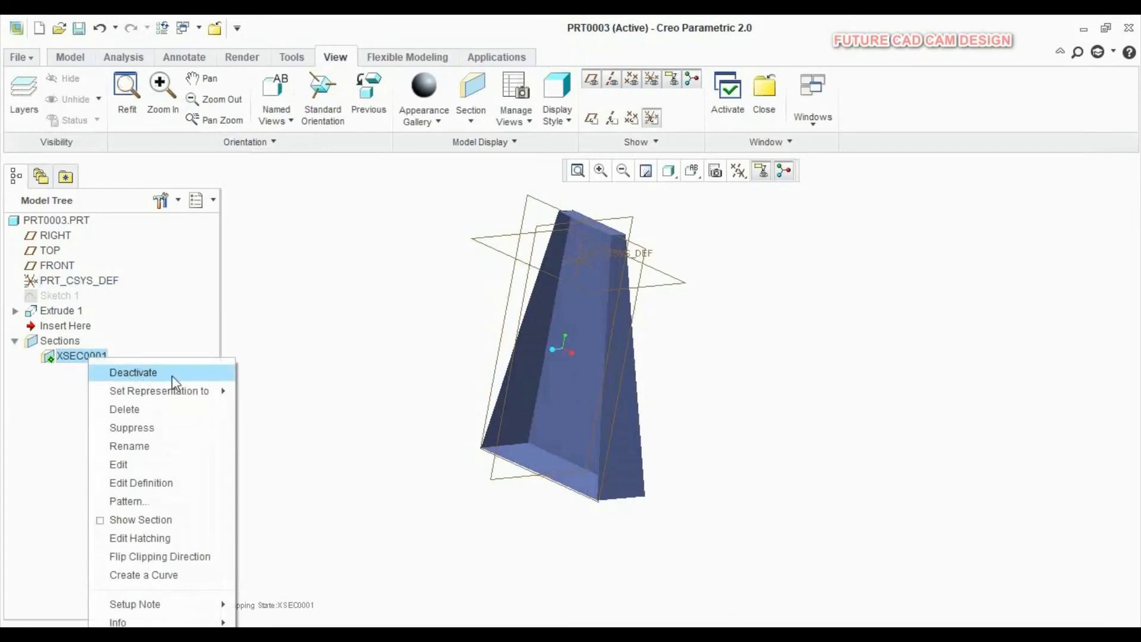
click(173, 376)
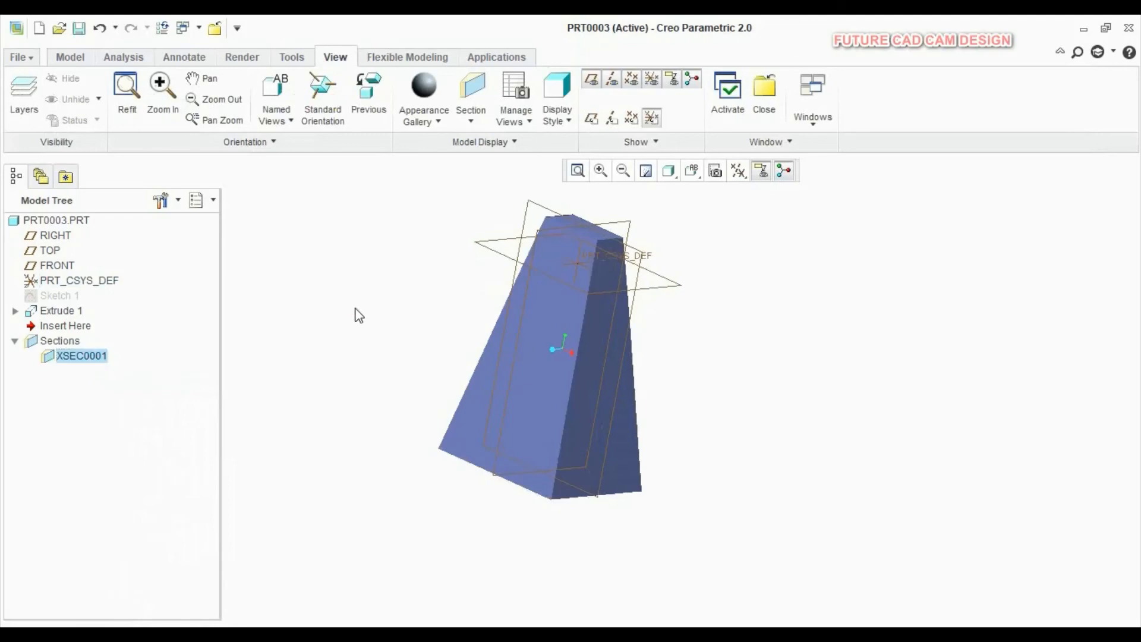
middle_drag(358, 315, 721, 393)
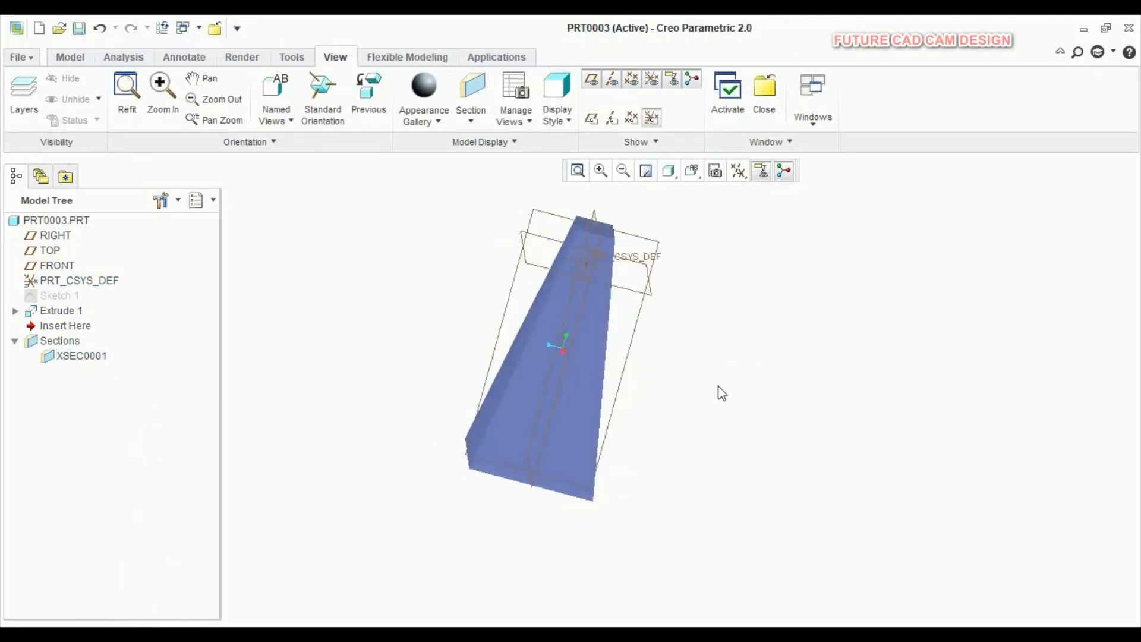